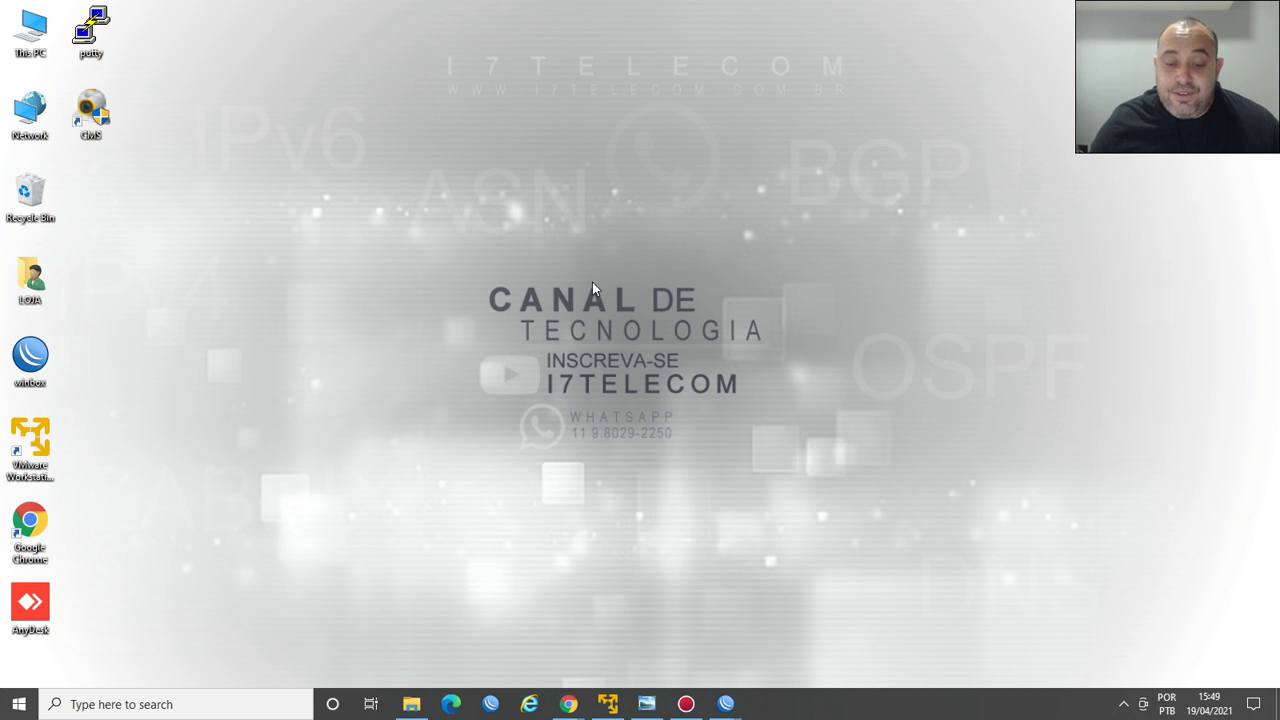
Bring back the WinBox launcher and connect to the CHR neighbour at 201.201.201.2.
mouse_move(727, 706)
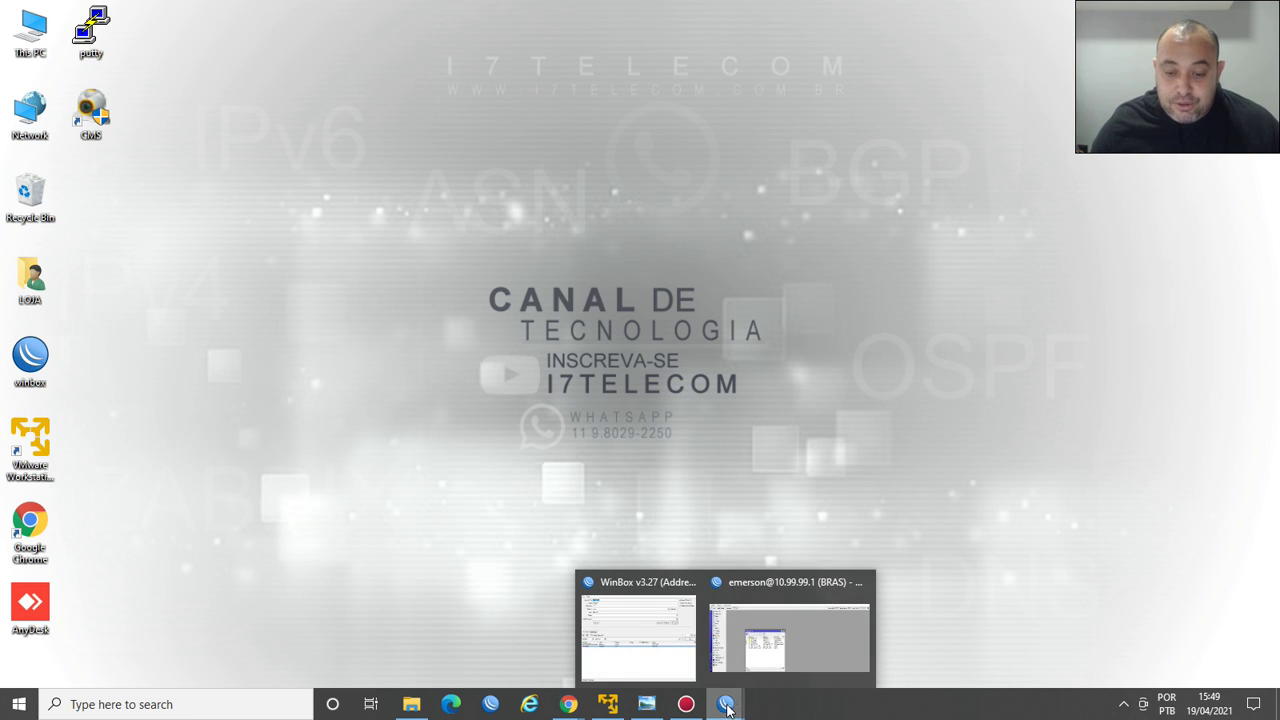
left_click(790, 625)
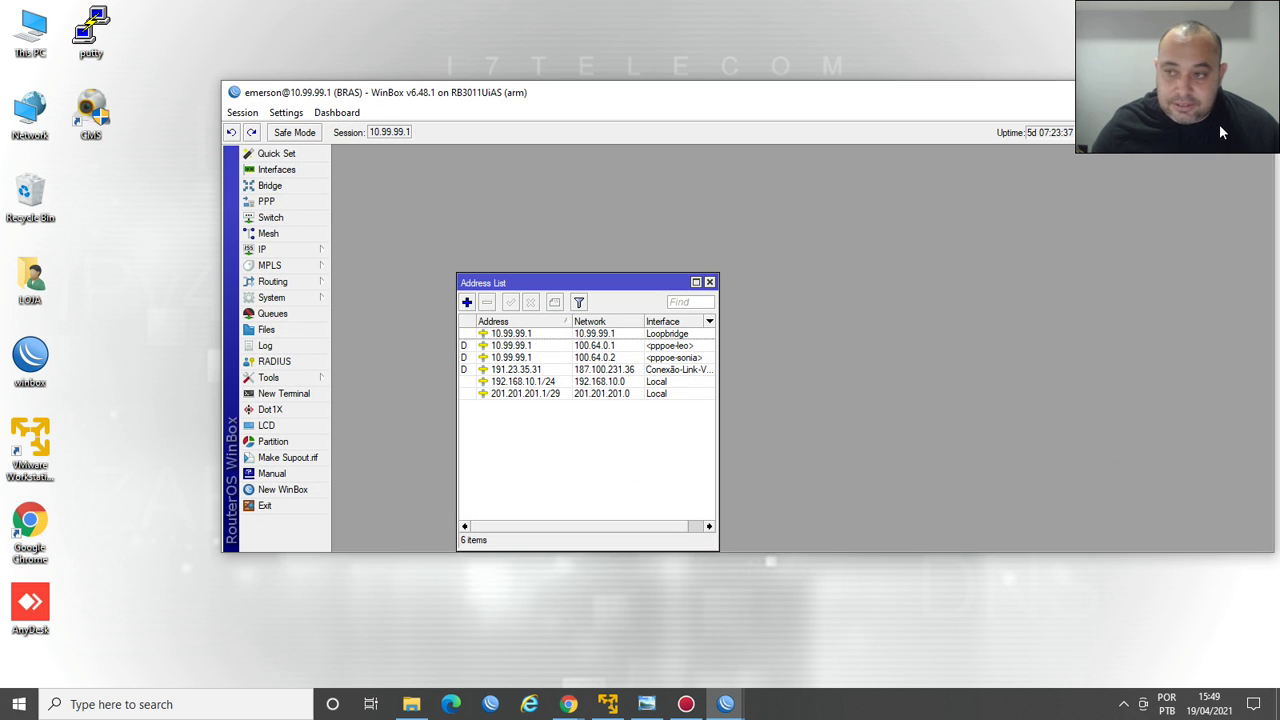
key("super+d")
left_click(730, 706)
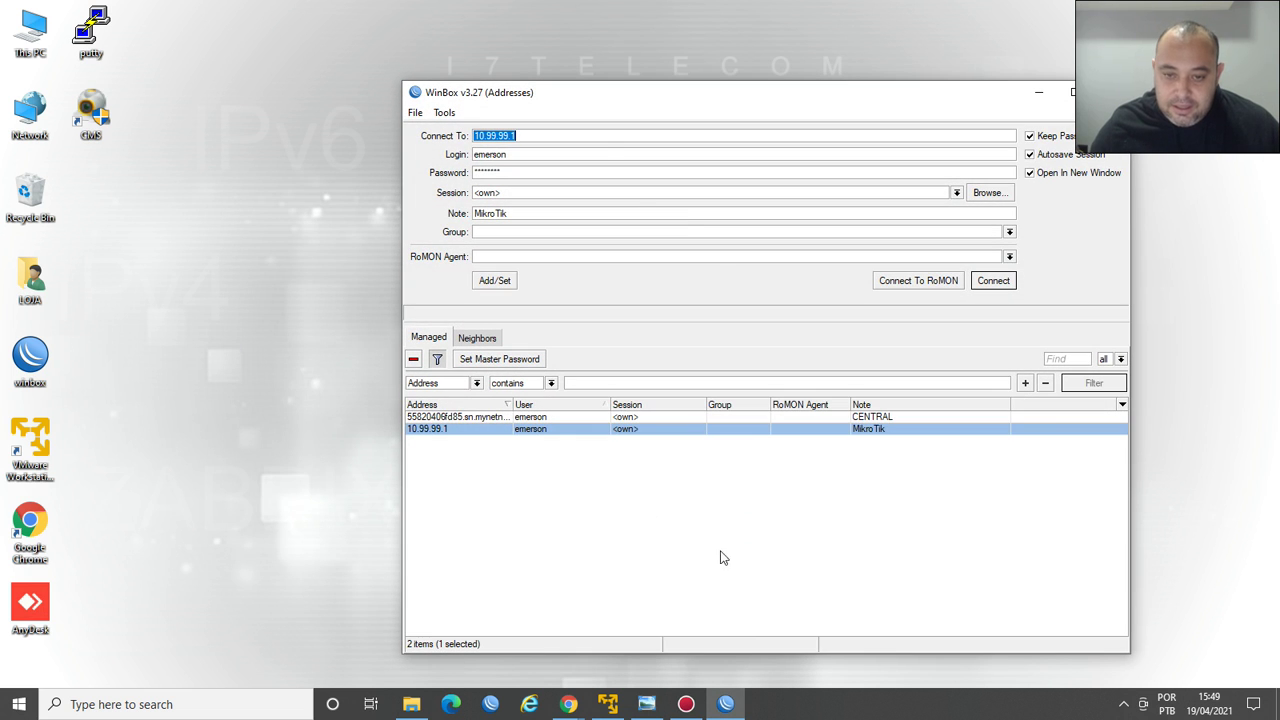
left_click_drag(616, 112, 557, 48)
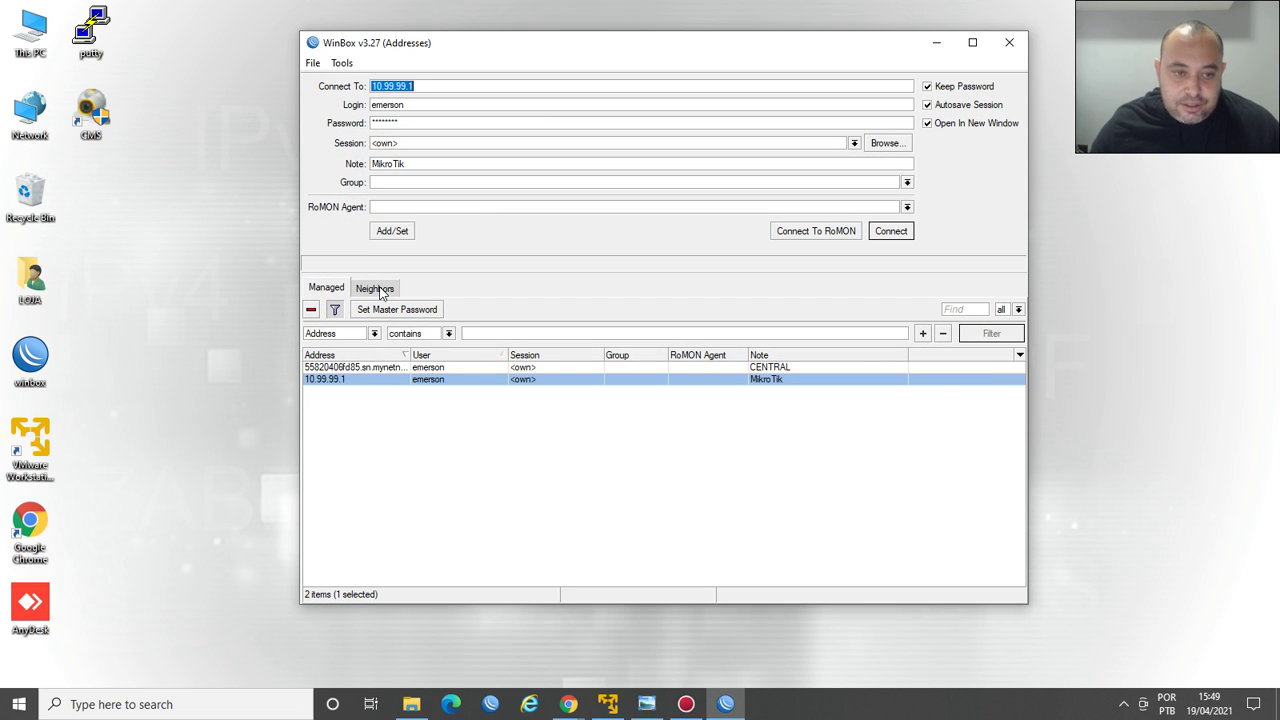
left_click(379, 289)
mouse_move(720, 706)
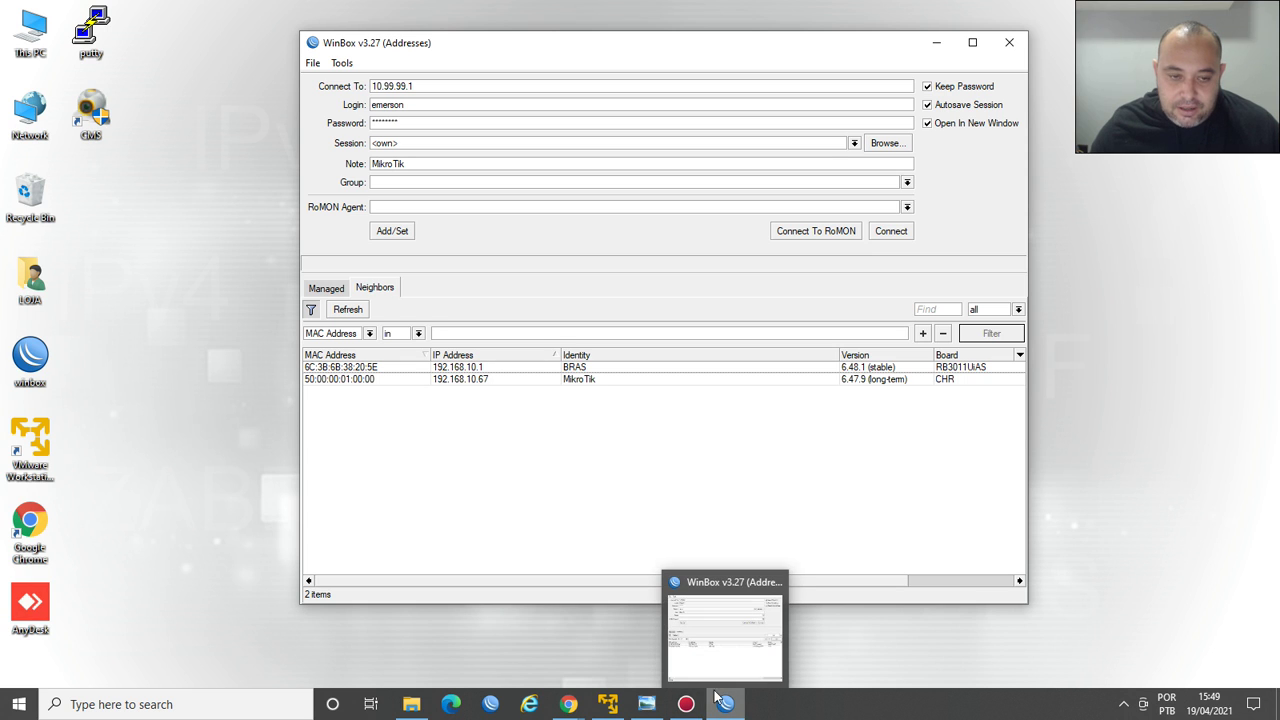
left_click(357, 393)
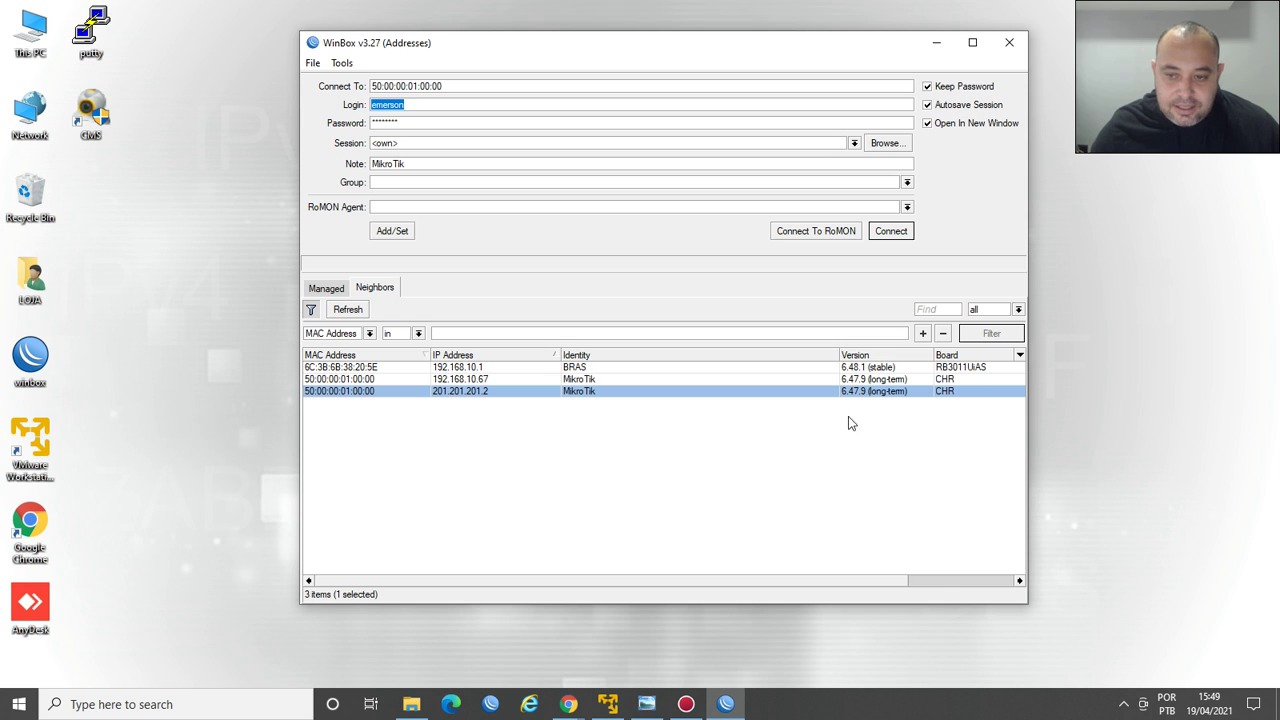
left_click(892, 236)
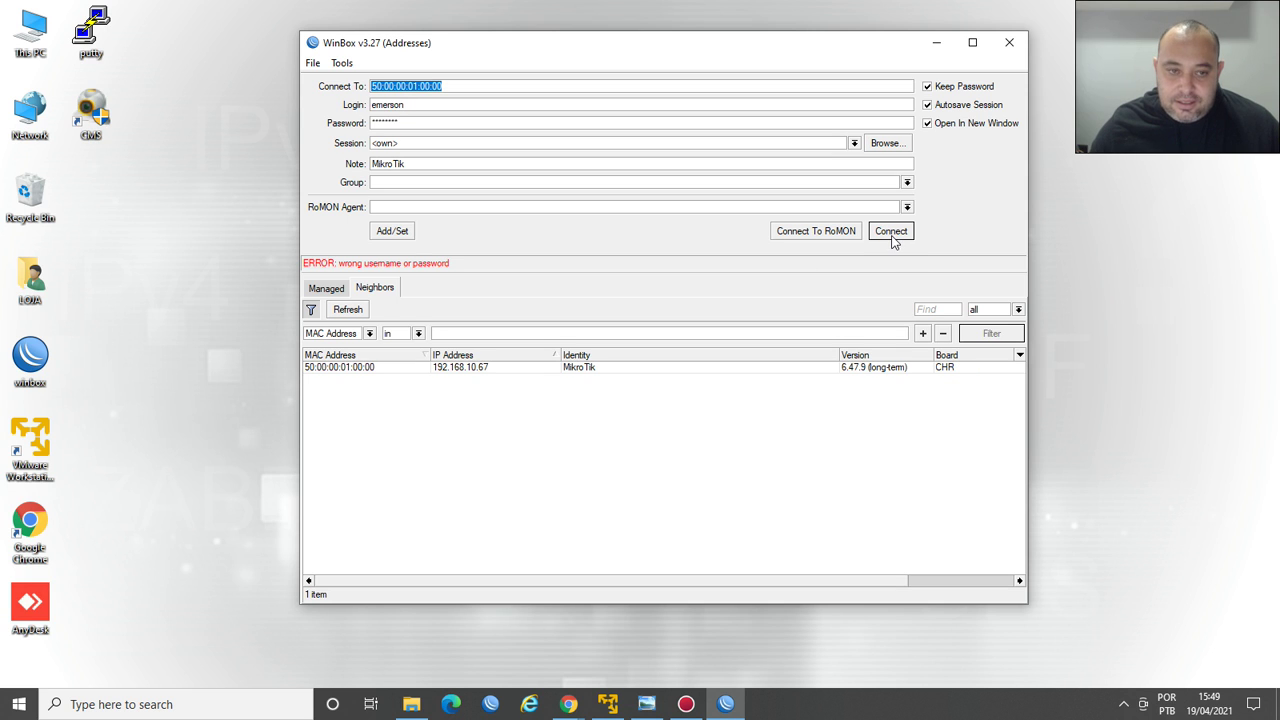
Try logging in as admin with an empty password.
left_click(430, 123)
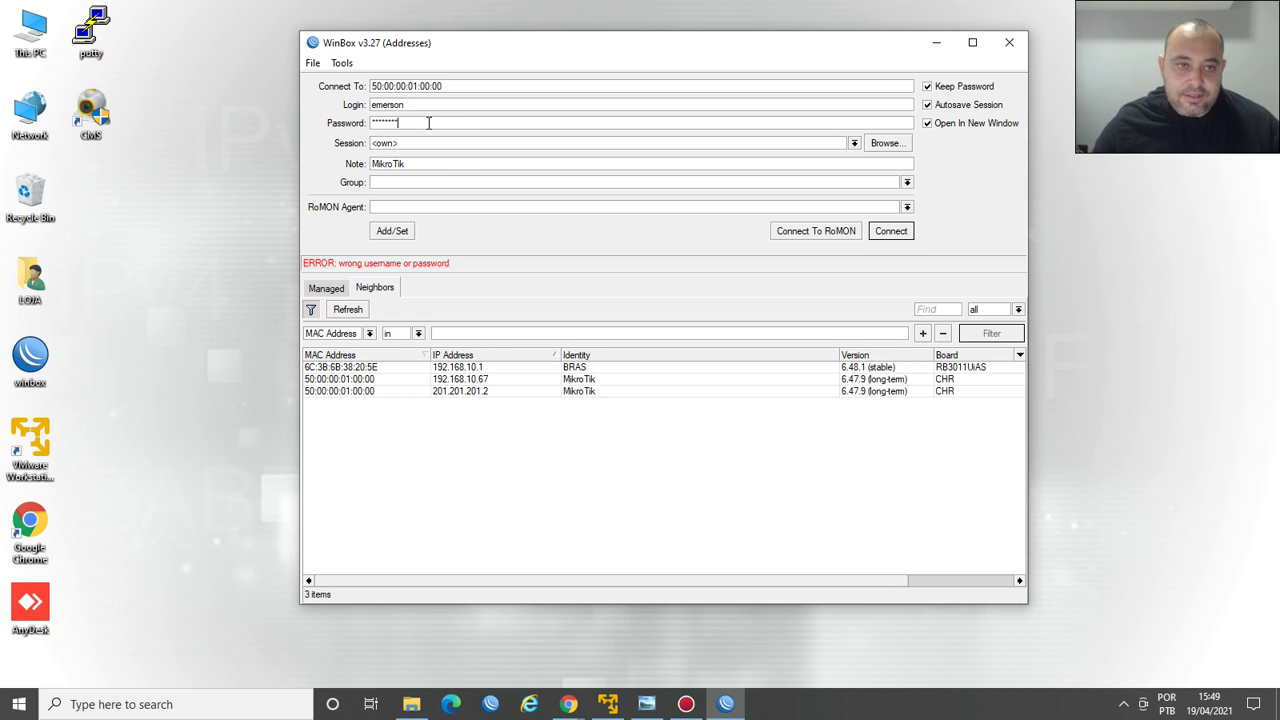
key("shift+Tab")
type("admin")
key("Tab")
key("BackSpace")
key("Return")
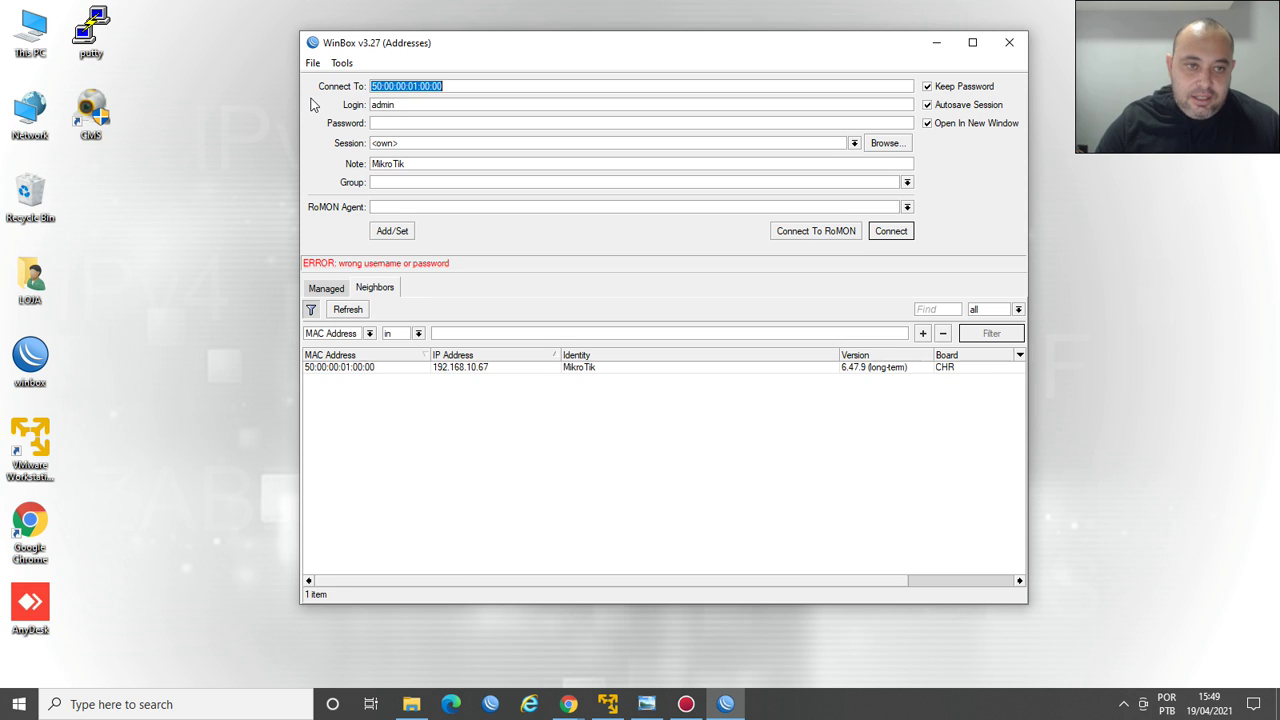
Log in with the correct login name and the account password.
left_click(401, 122)
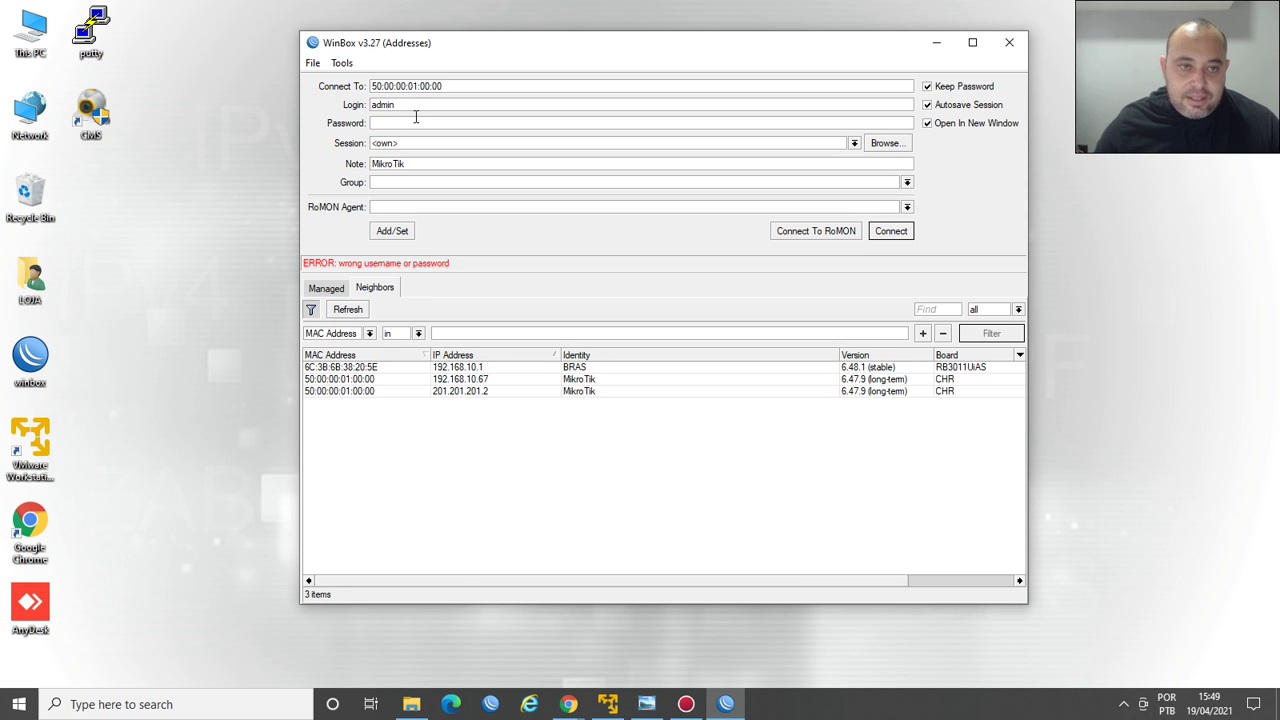
left_click_drag(414, 105, 340, 118)
type("emerson")
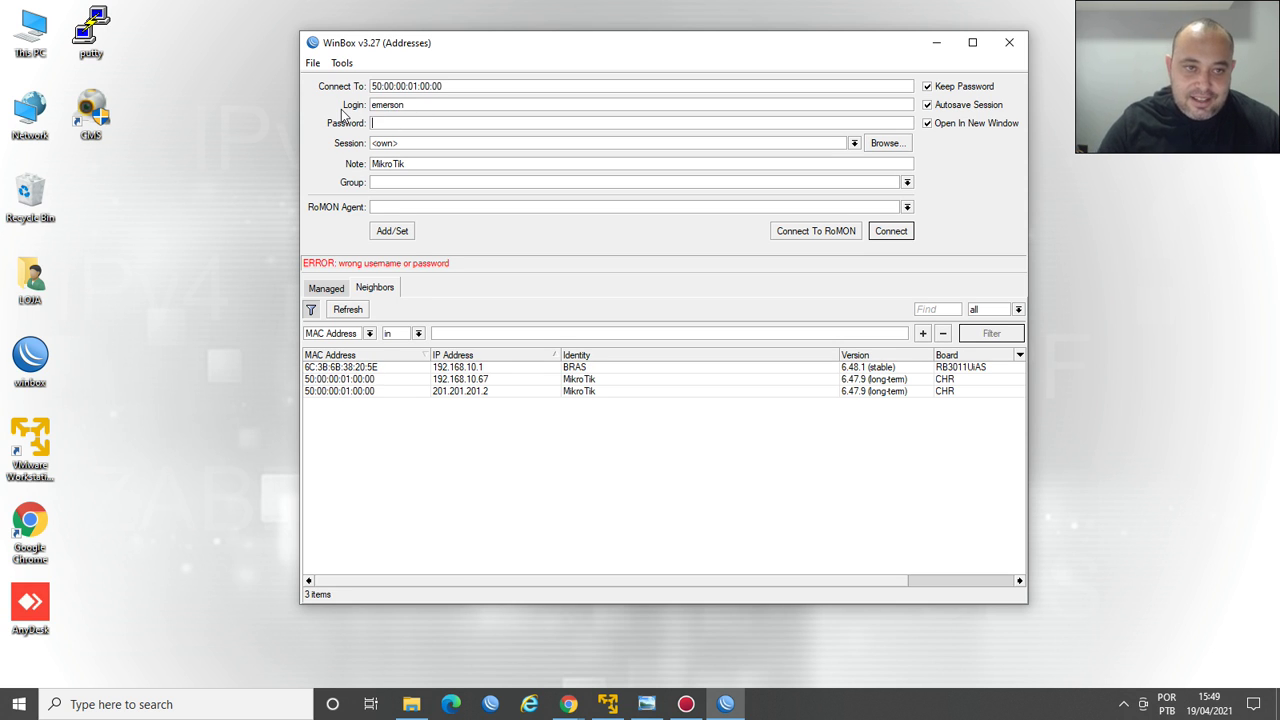
key("Tab")
type("1")
key("Return")
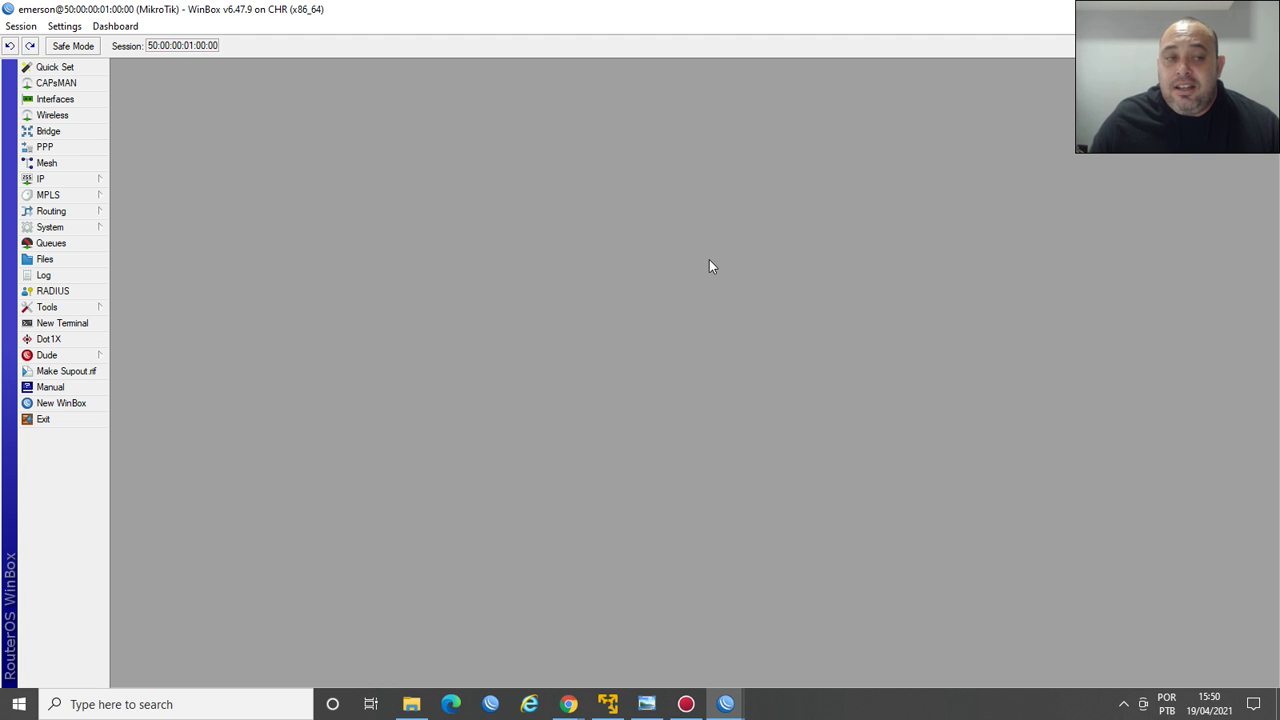
Open the Interface List and select the ether1-Link and ether2 rows.
left_click(66, 101)
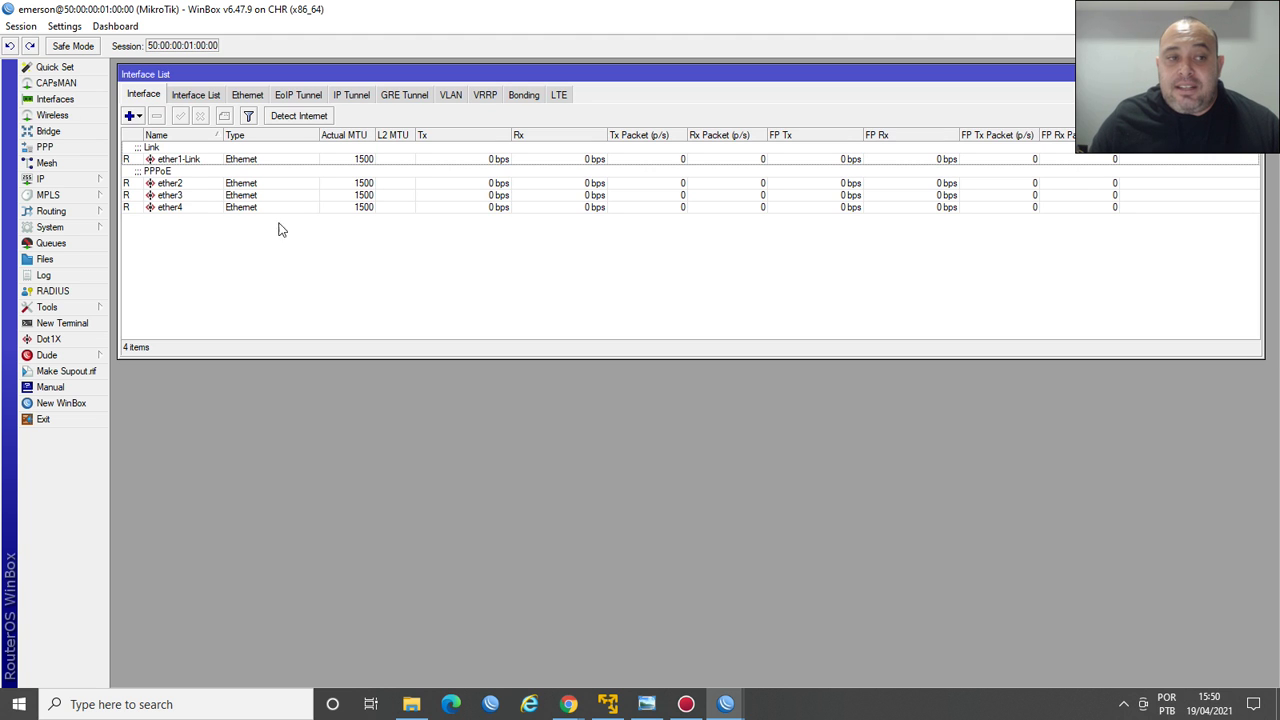
left_click(177, 158)
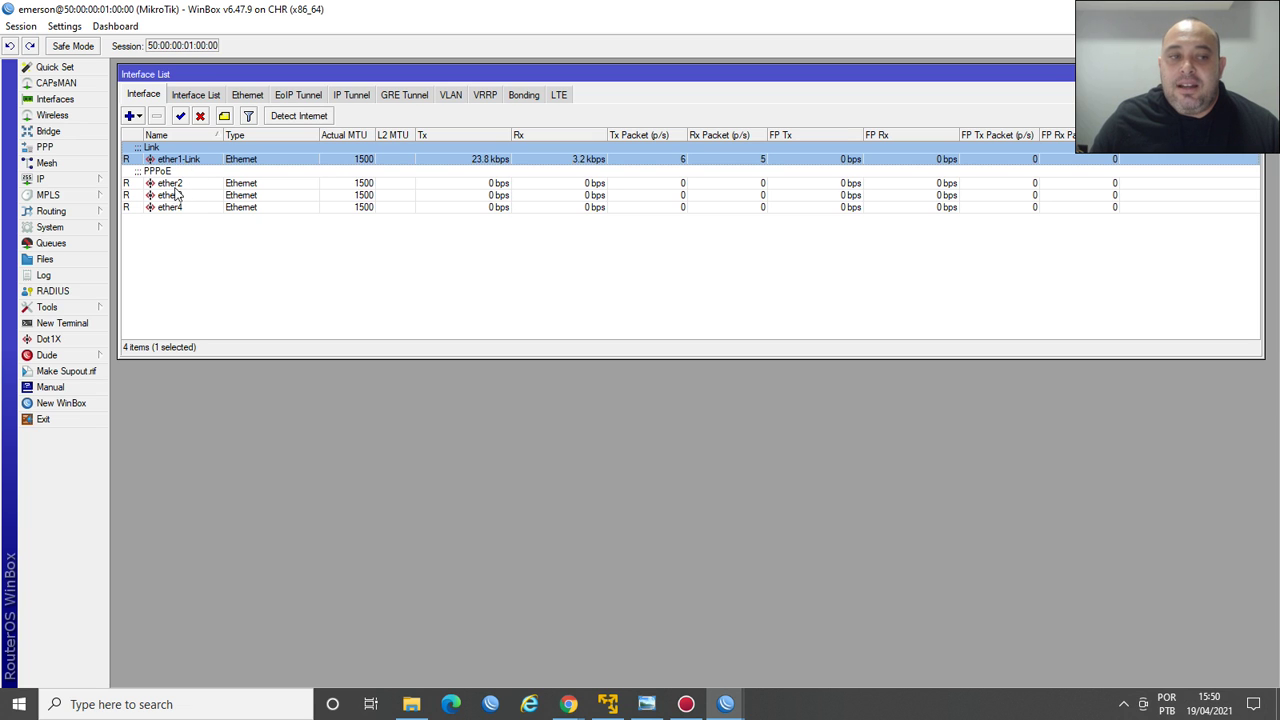
left_click(171, 187)
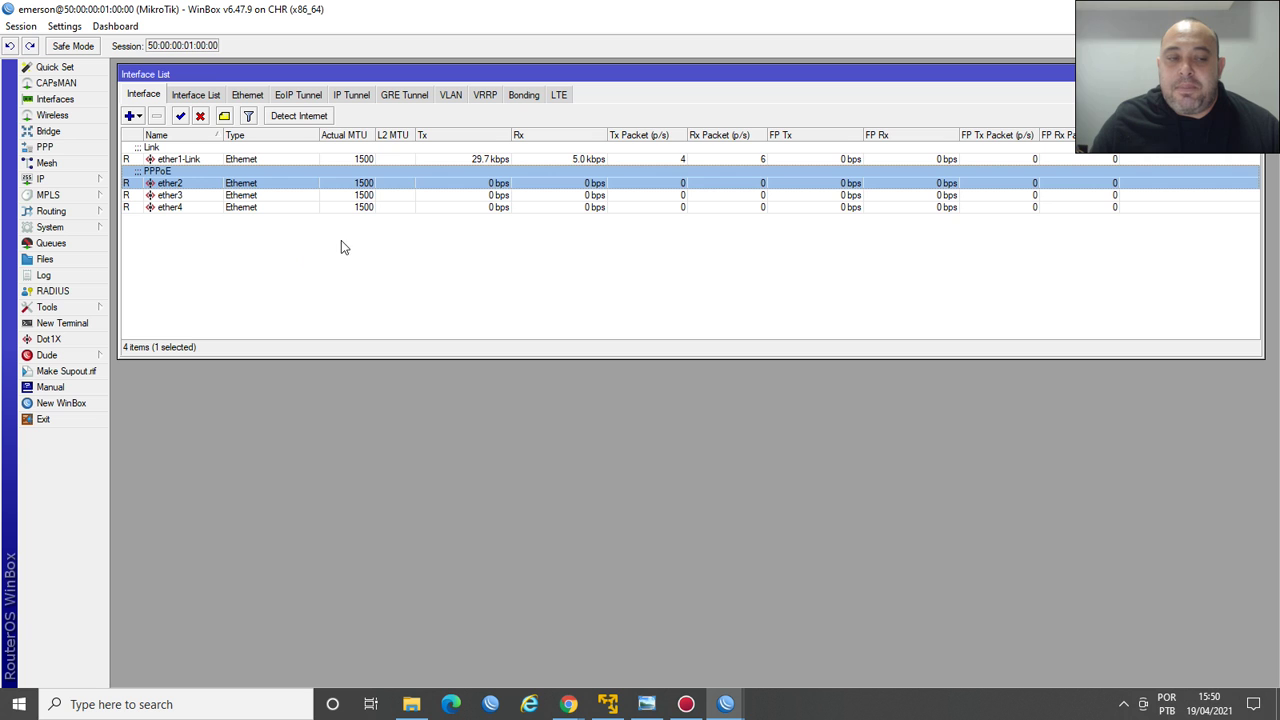
Change ether1-Link's ARP mode from enabled to proxy-arp, apply, and close its settings.
double_click(182, 165)
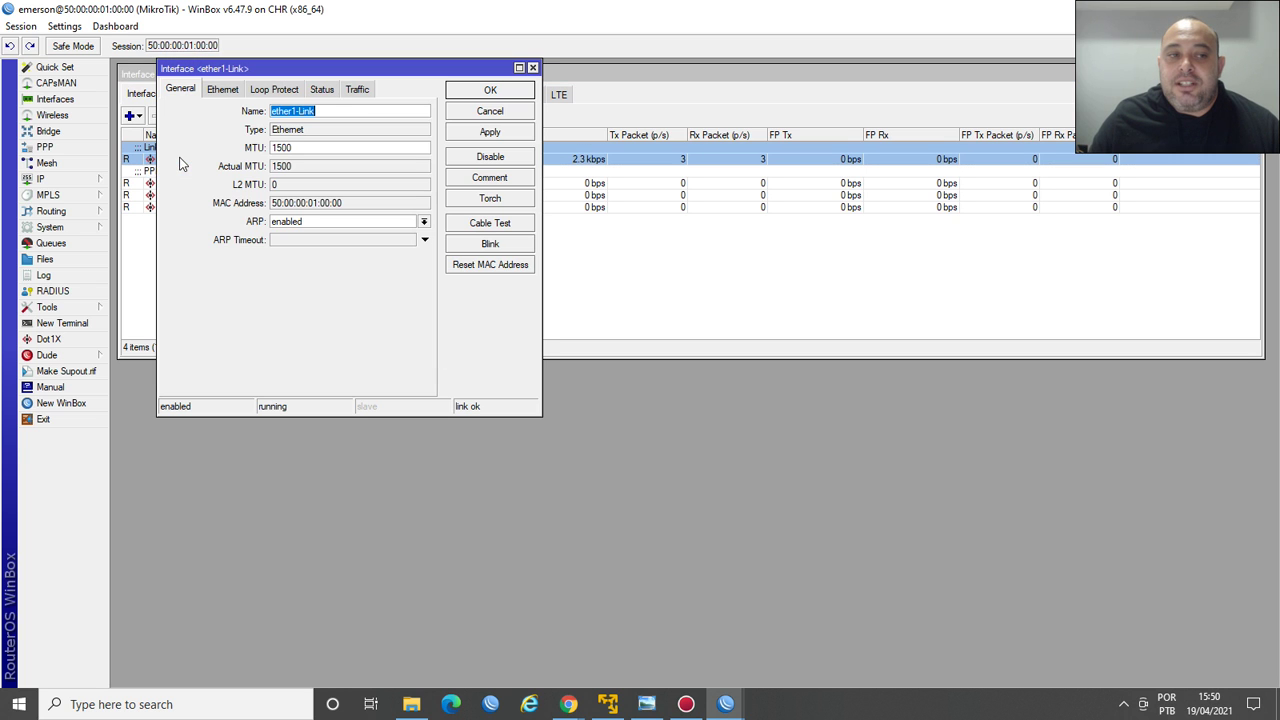
left_click_drag(350, 76, 689, 198)
left_click(672, 349)
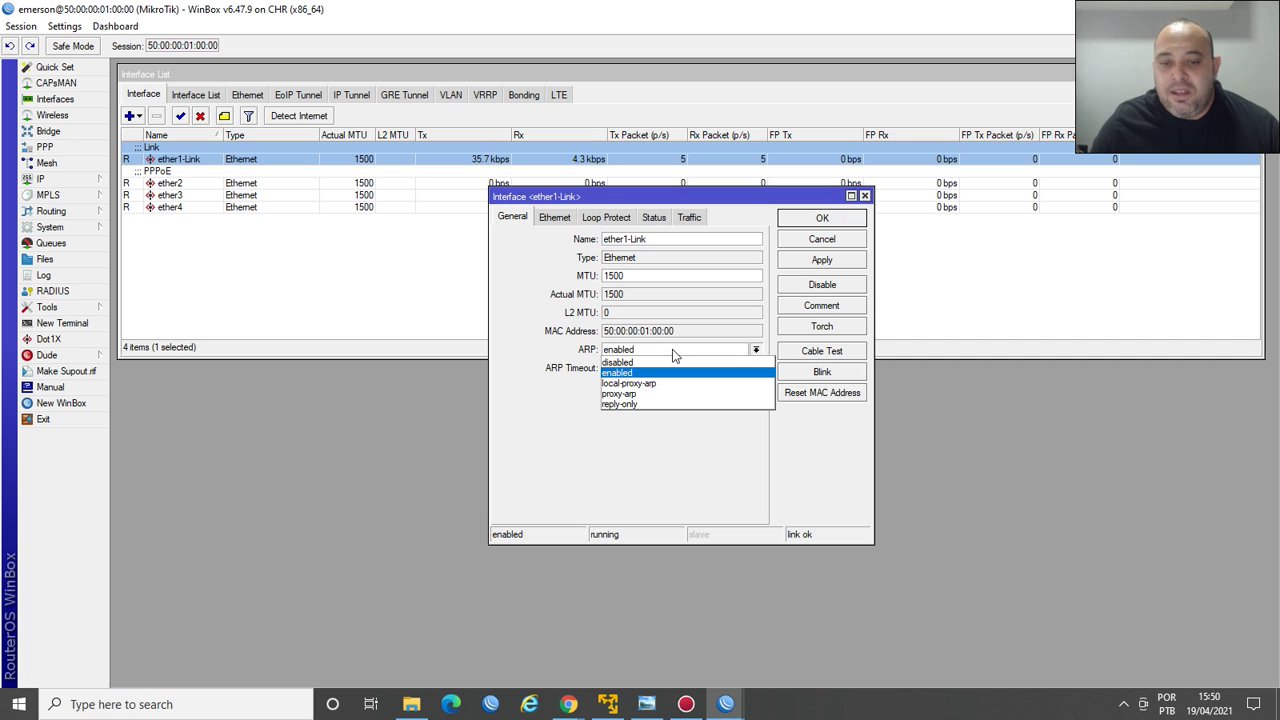
left_click(649, 396)
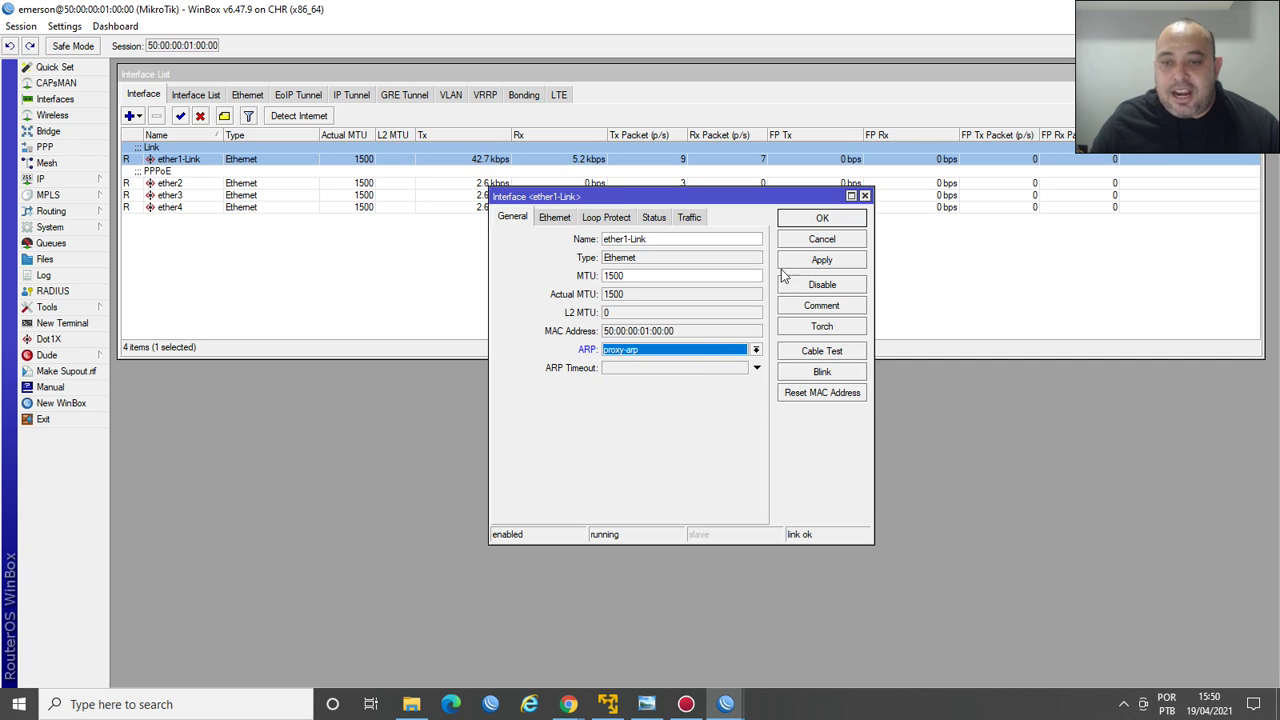
left_click(810, 262)
left_click(673, 352)
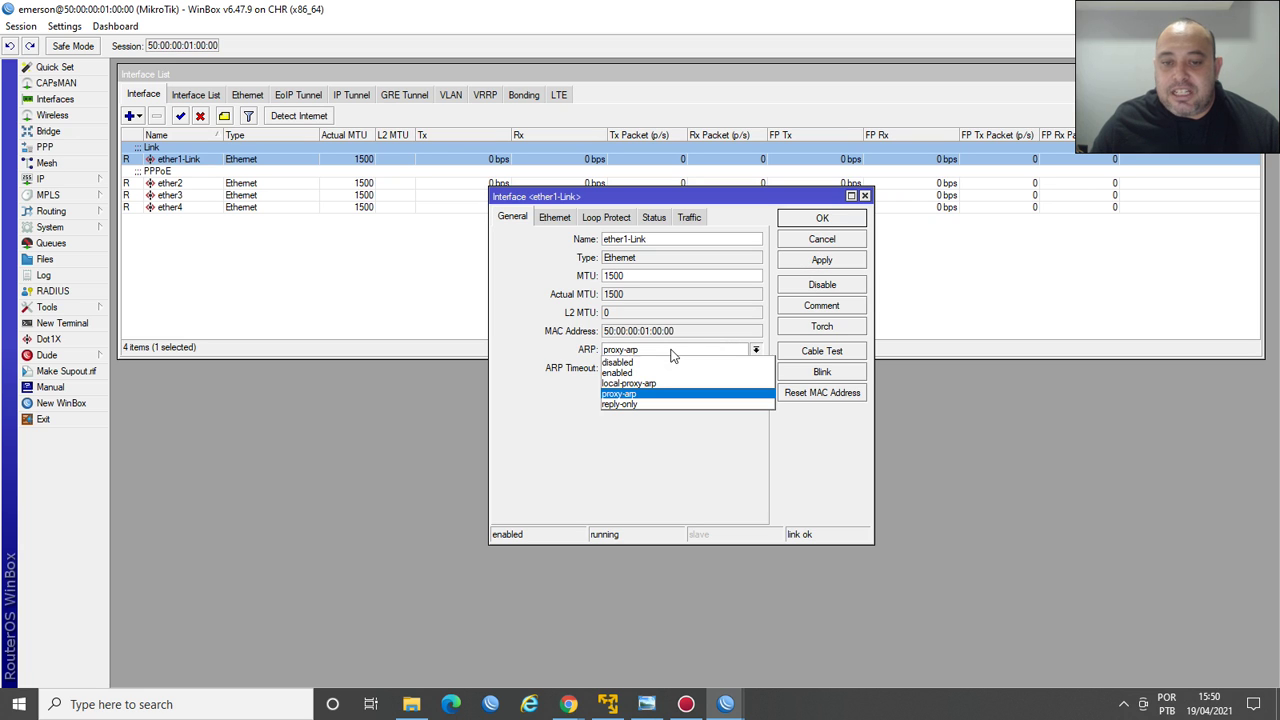
left_click(662, 394)
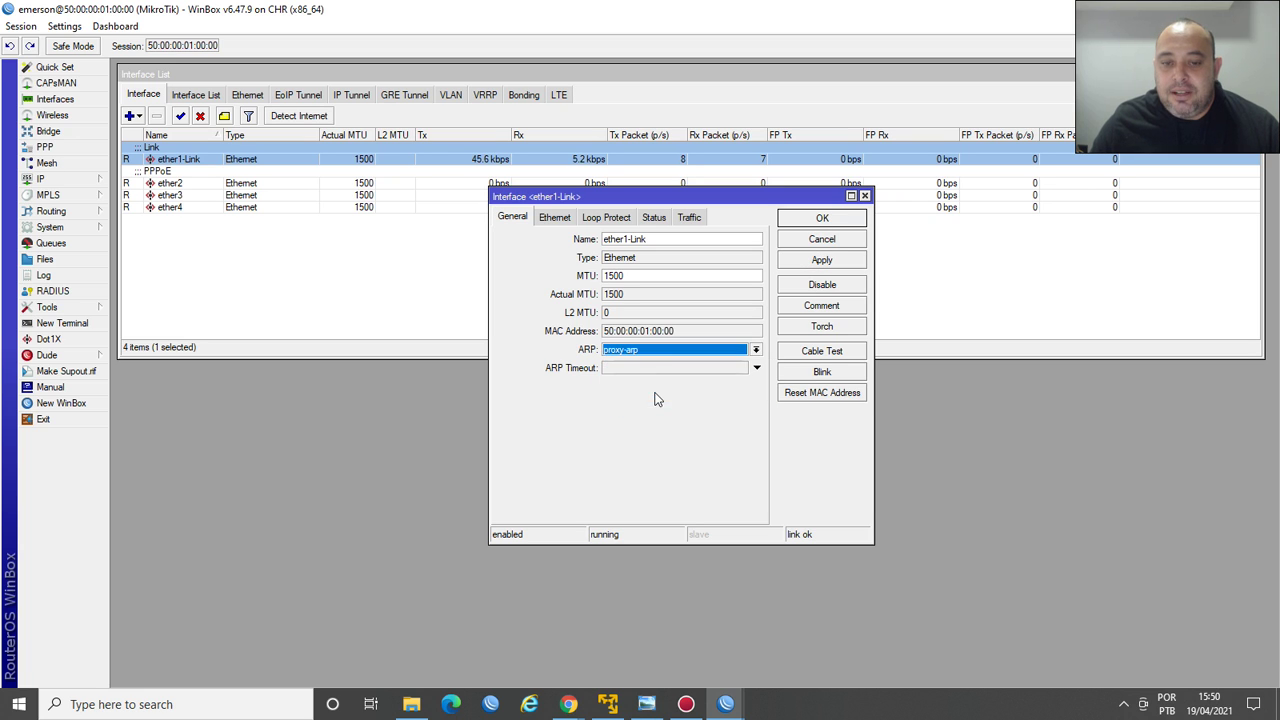
left_click(822, 218)
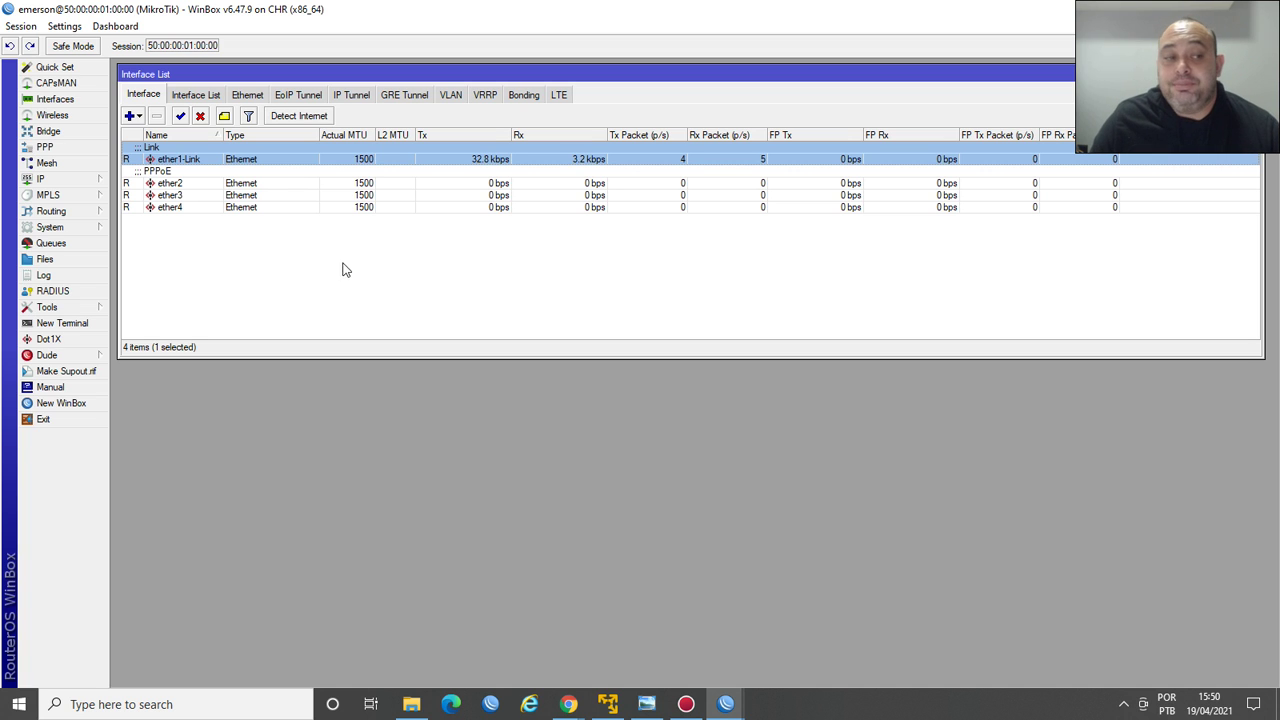
Open IP > Addresses and select the 201.201.201.2/29 entry on ether1-Link.
left_click(82, 178)
left_click(140, 211)
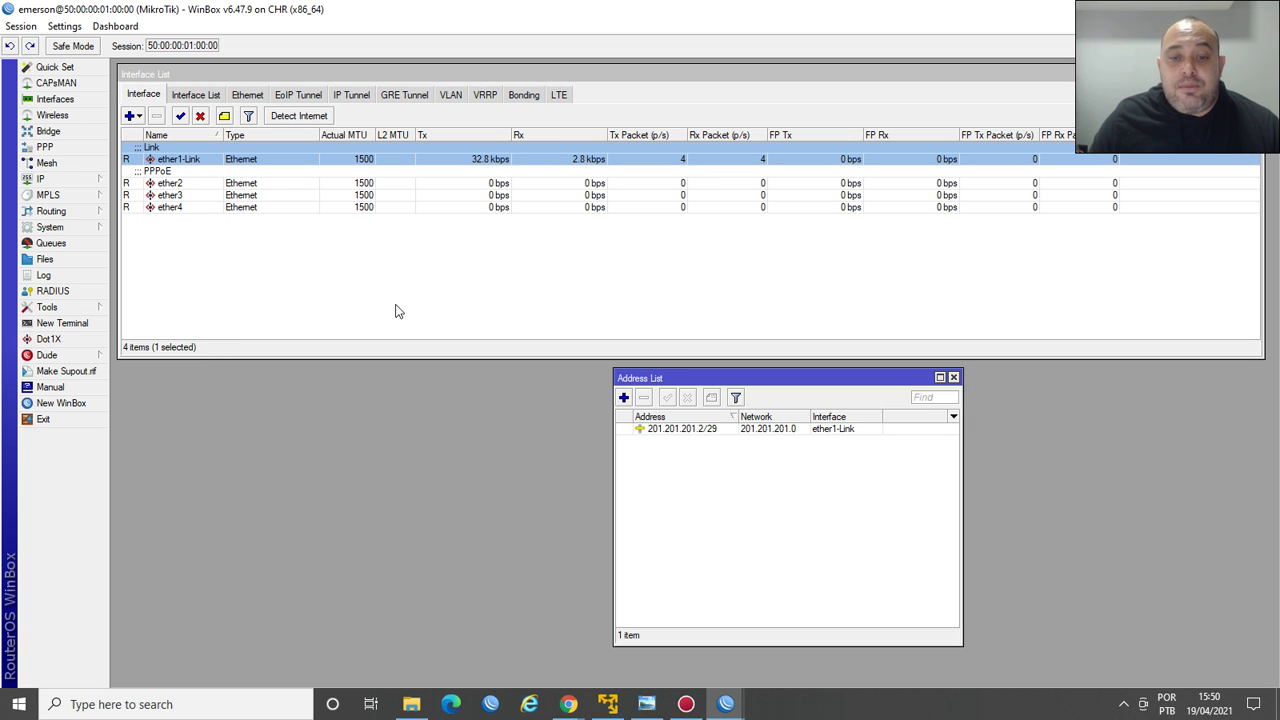
left_click_drag(686, 386, 560, 232)
left_click(540, 276)
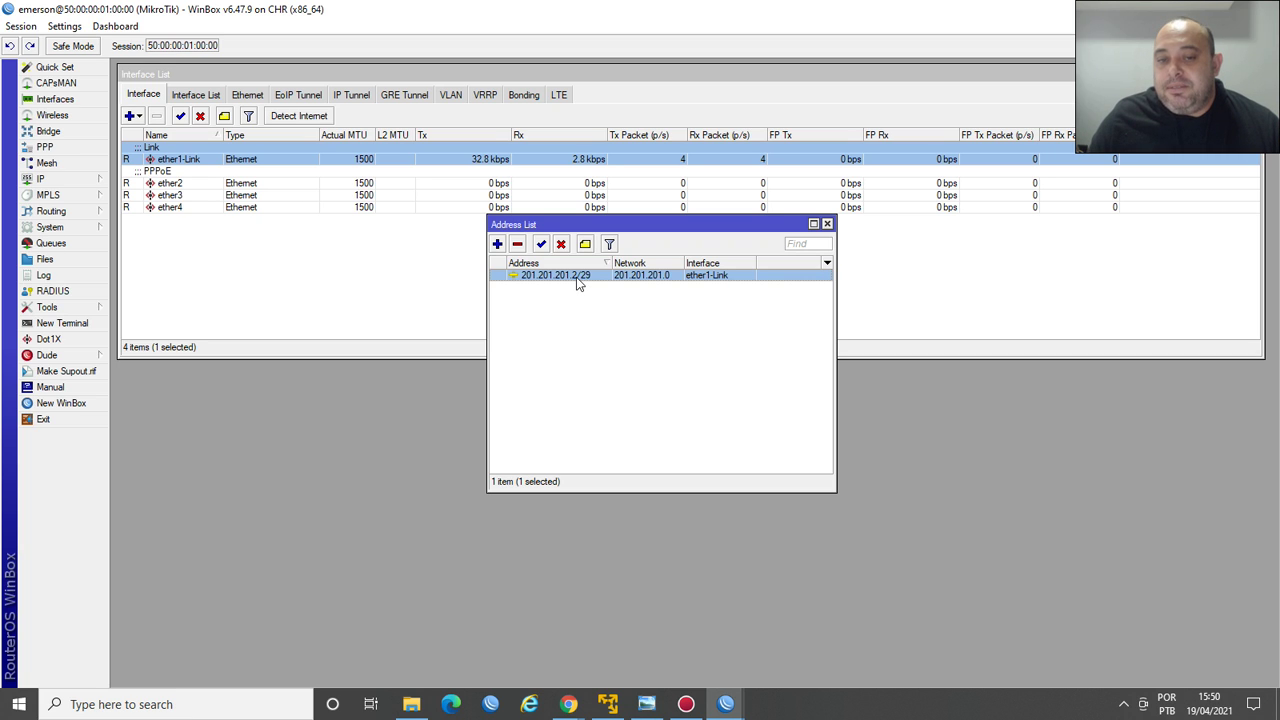
mouse_move(577, 284)
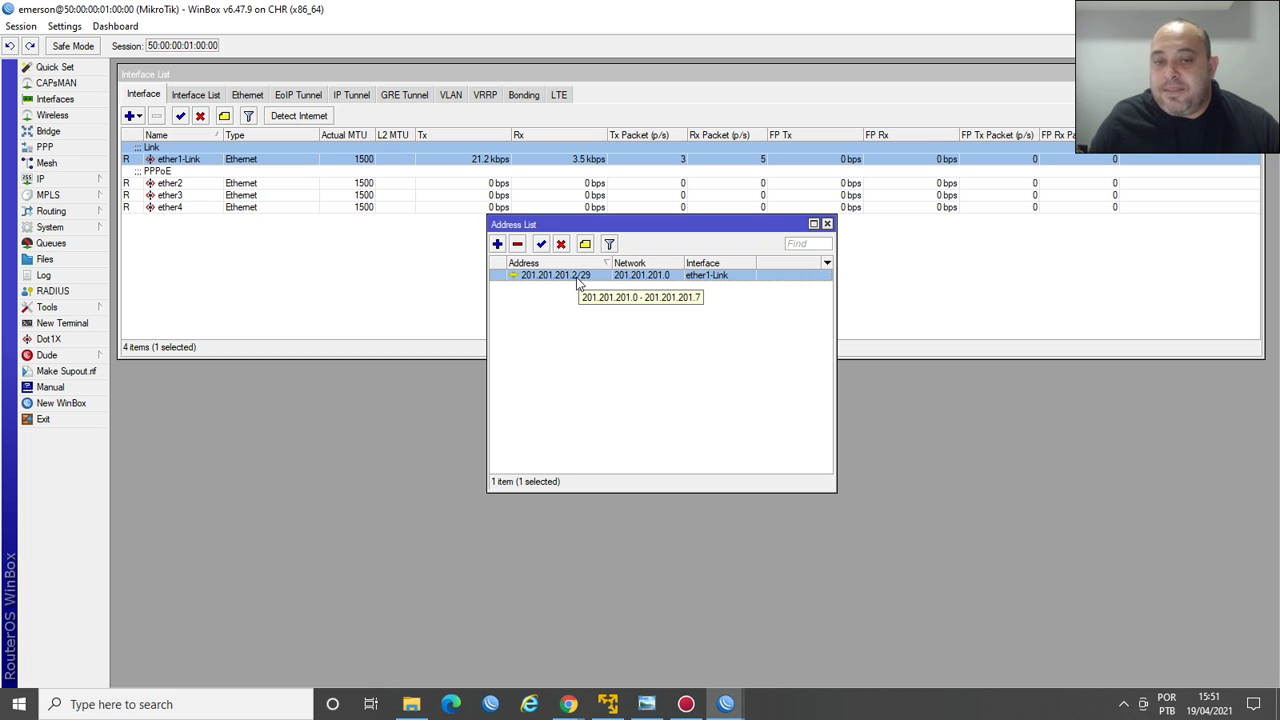
Copy the 201.201.201.2/29 address to add 201.201.201.3/29.
double_click(555, 275)
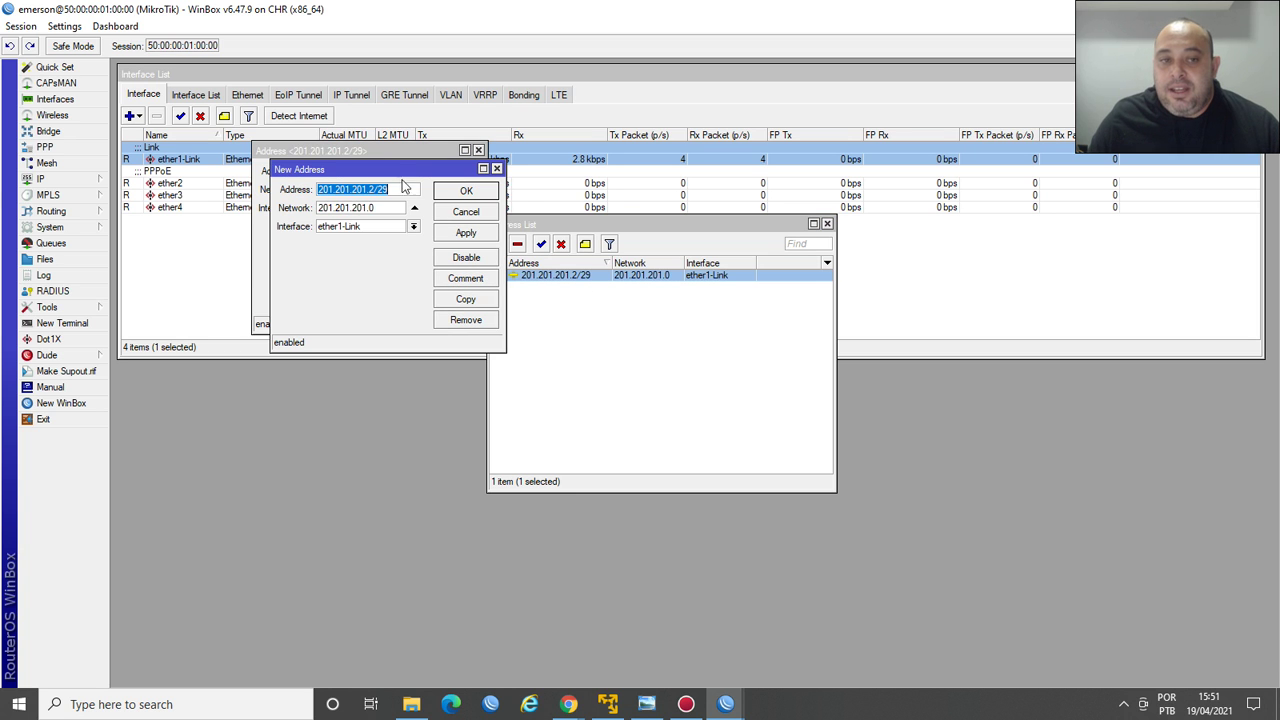
left_click(447, 280)
left_click_drag(425, 162, 883, 226)
key("End")
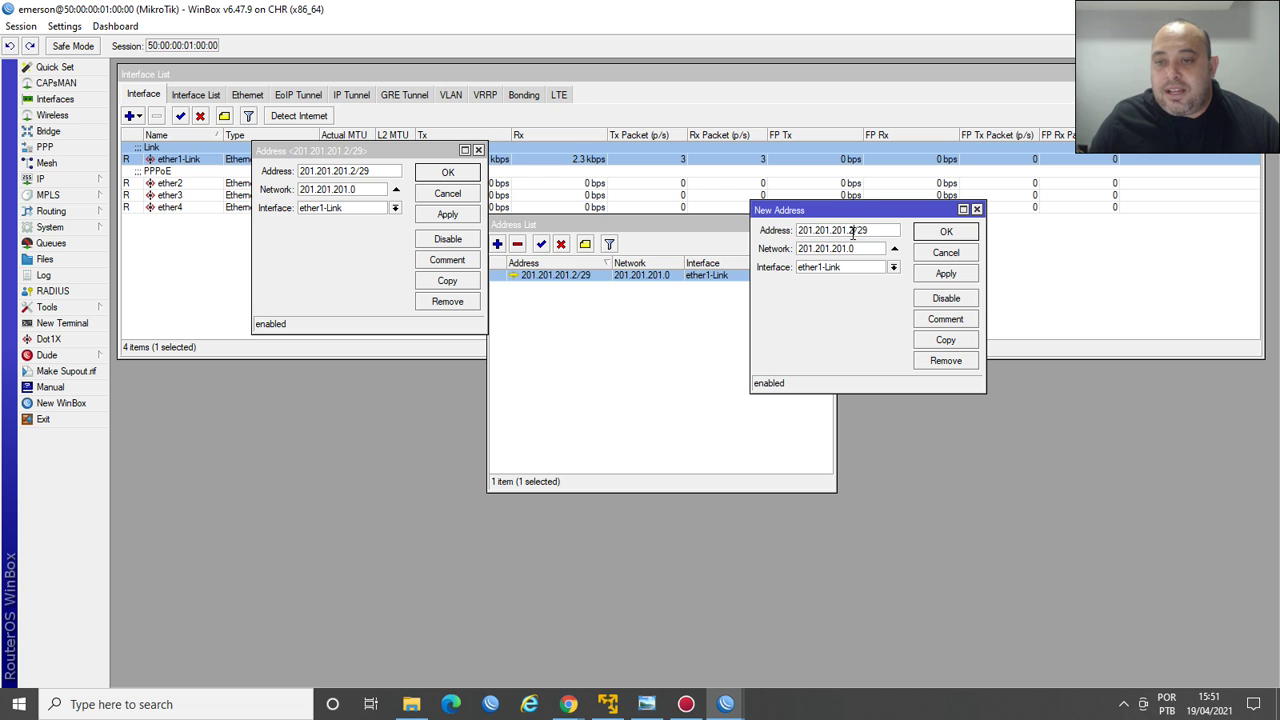
key("Left")
key("Left")
key("Left")
key("BackSpace")
type("3")
key("Return")
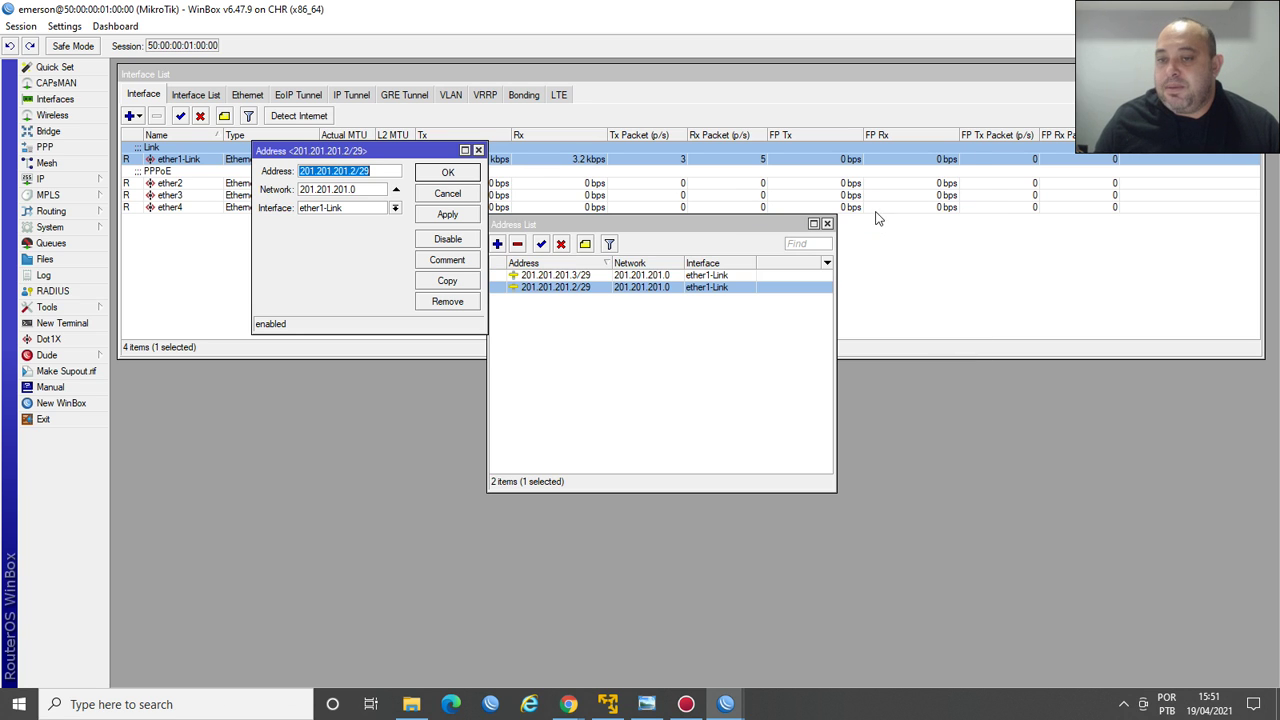
Add copies 201.201.201.4/29 and 201.201.201.5/29 of the original address.
left_click(450, 282)
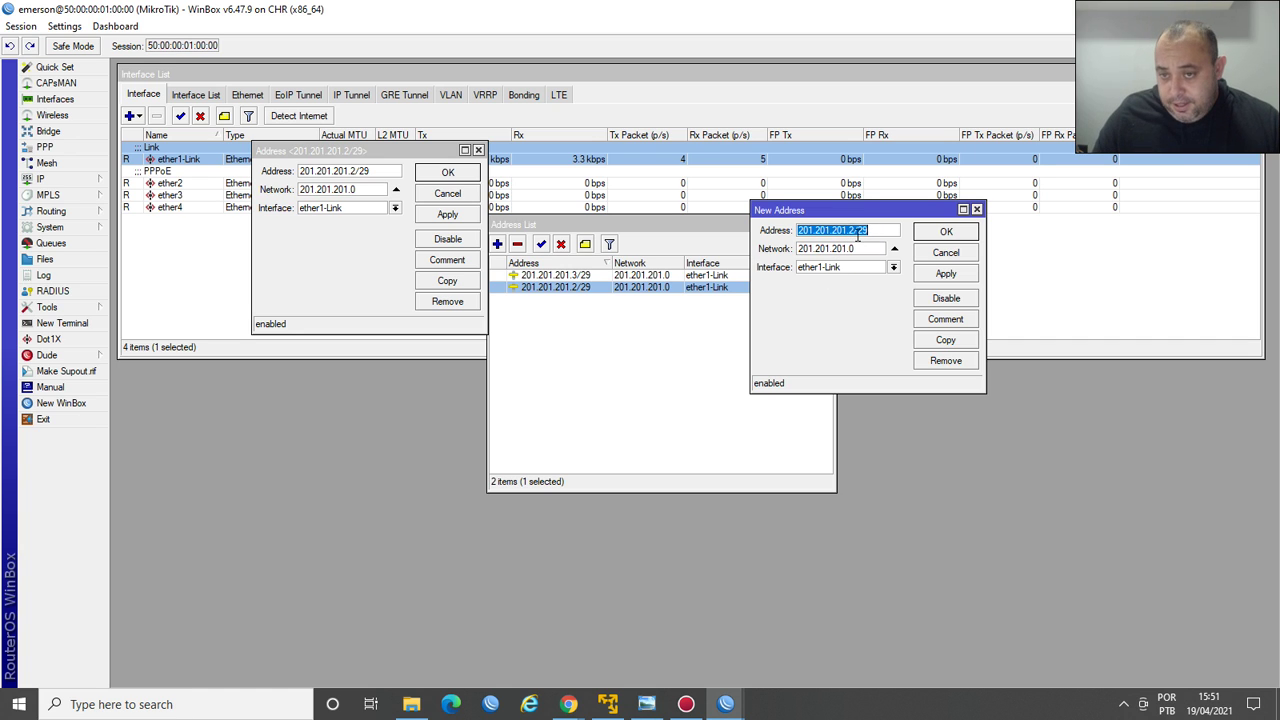
left_click(855, 231)
key("BackSpace")
type("4")
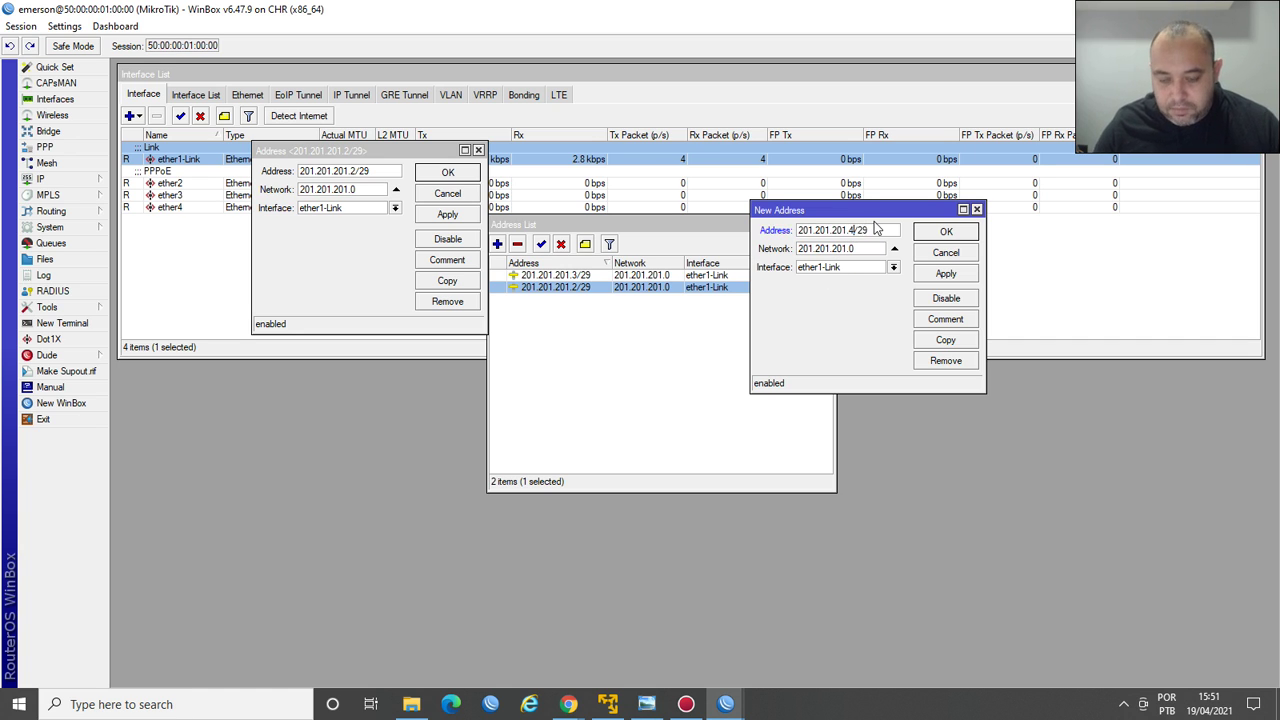
key("Return")
left_click(455, 281)
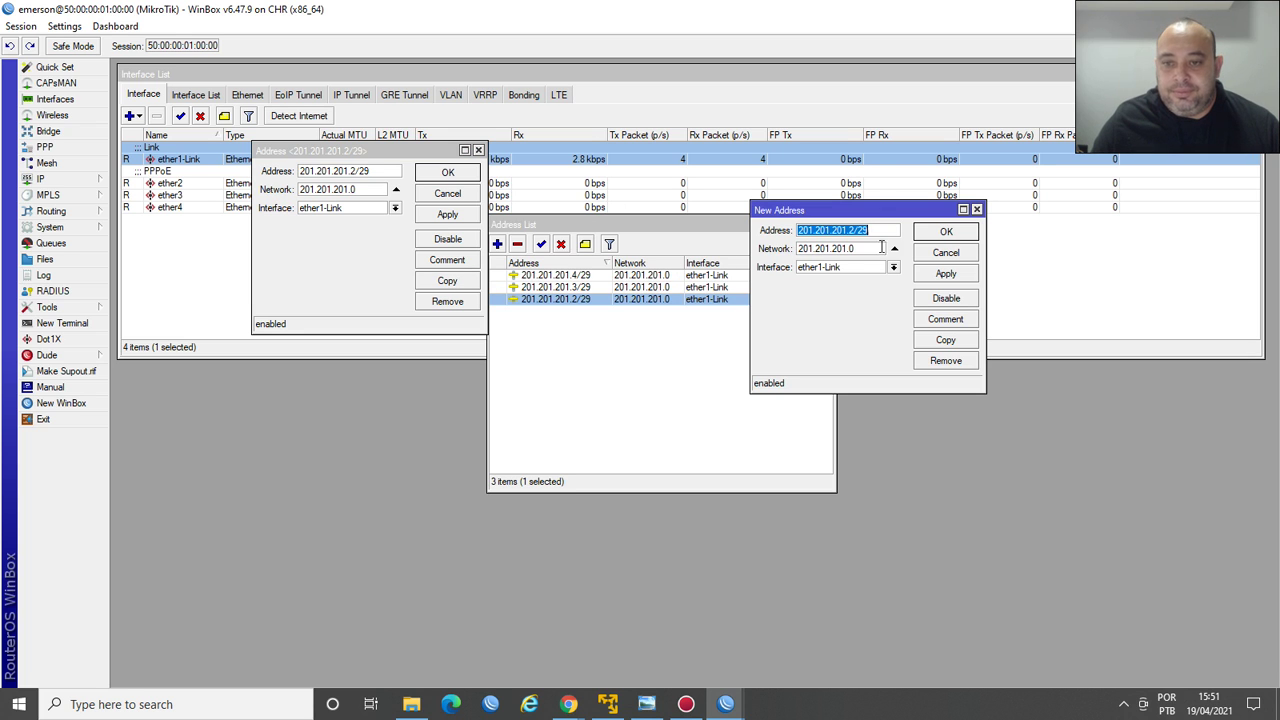
left_click(855, 232)
key("BackSpace")
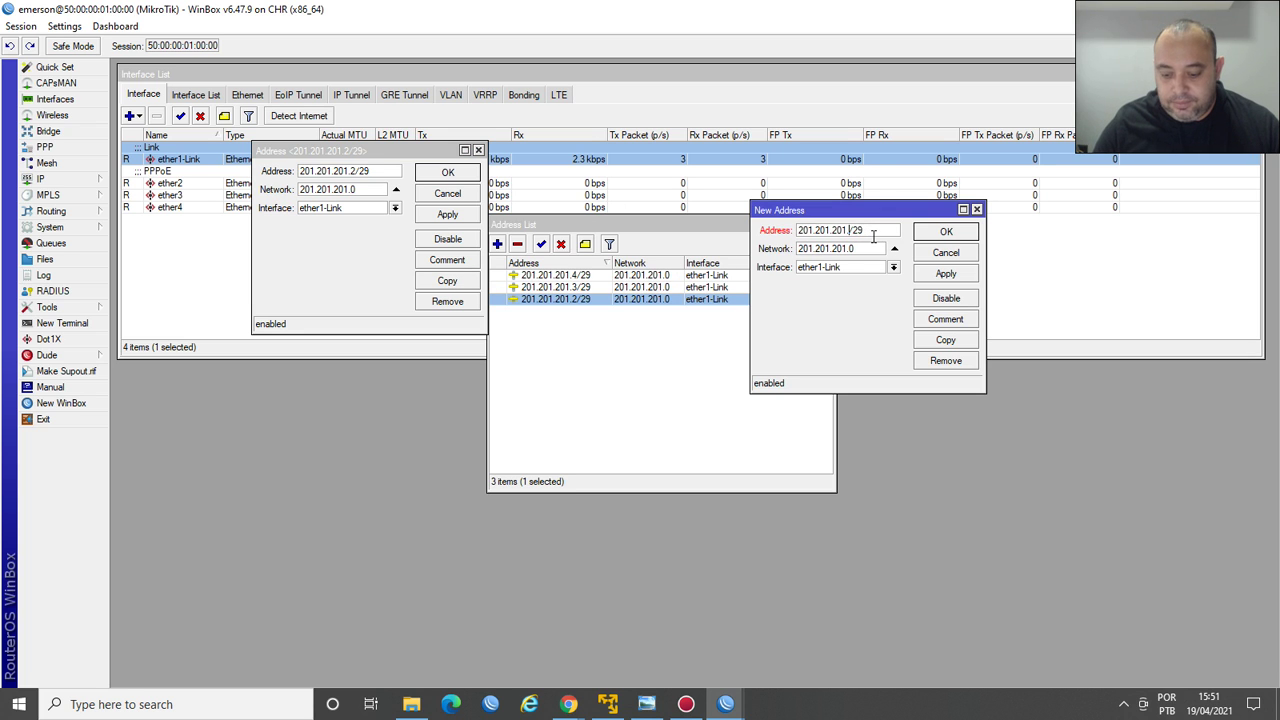
type("5")
key("Return")
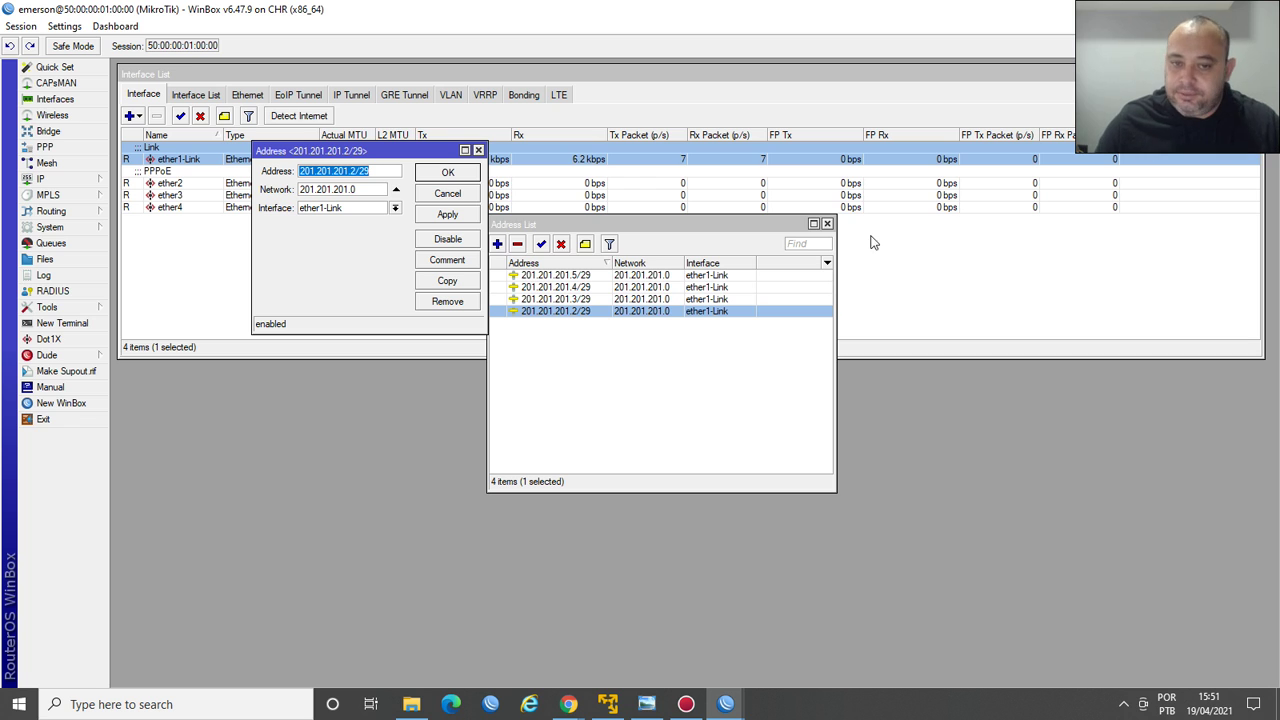
Add 201.201.201.6/29 as another copy and close the original address properties.
left_click(458, 283)
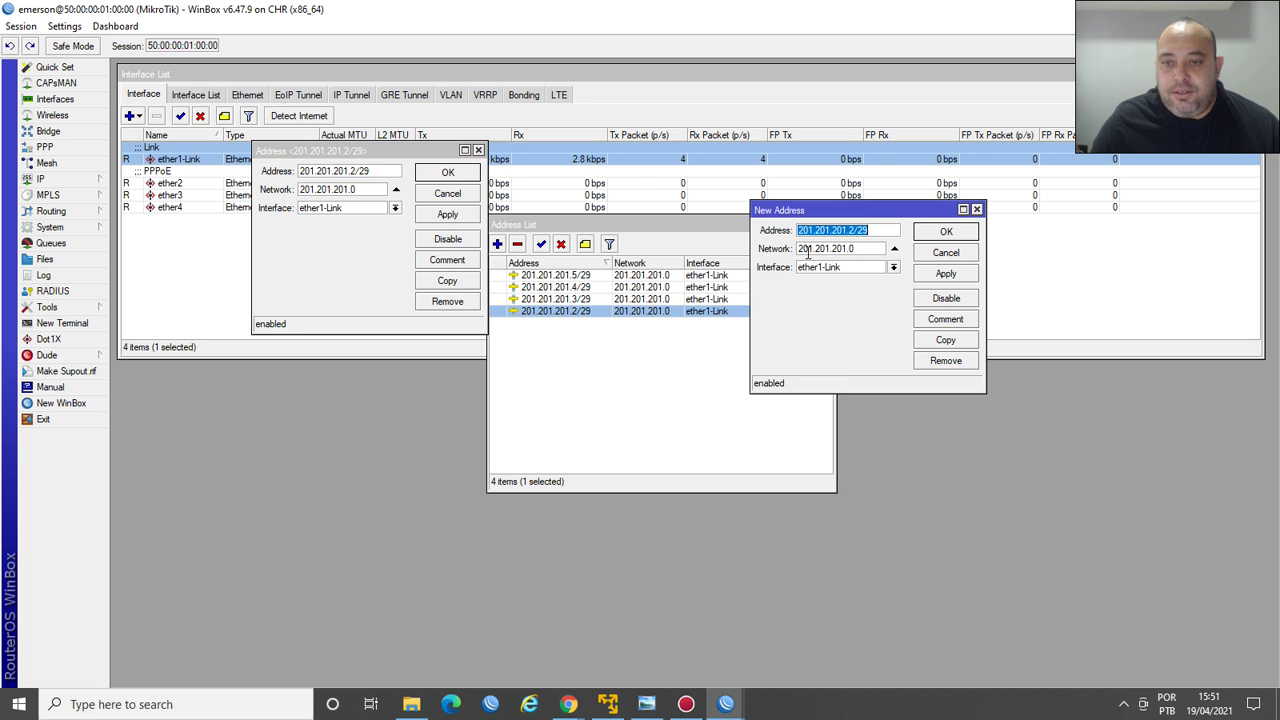
left_click(855, 232)
key("BackSpace")
type("6")
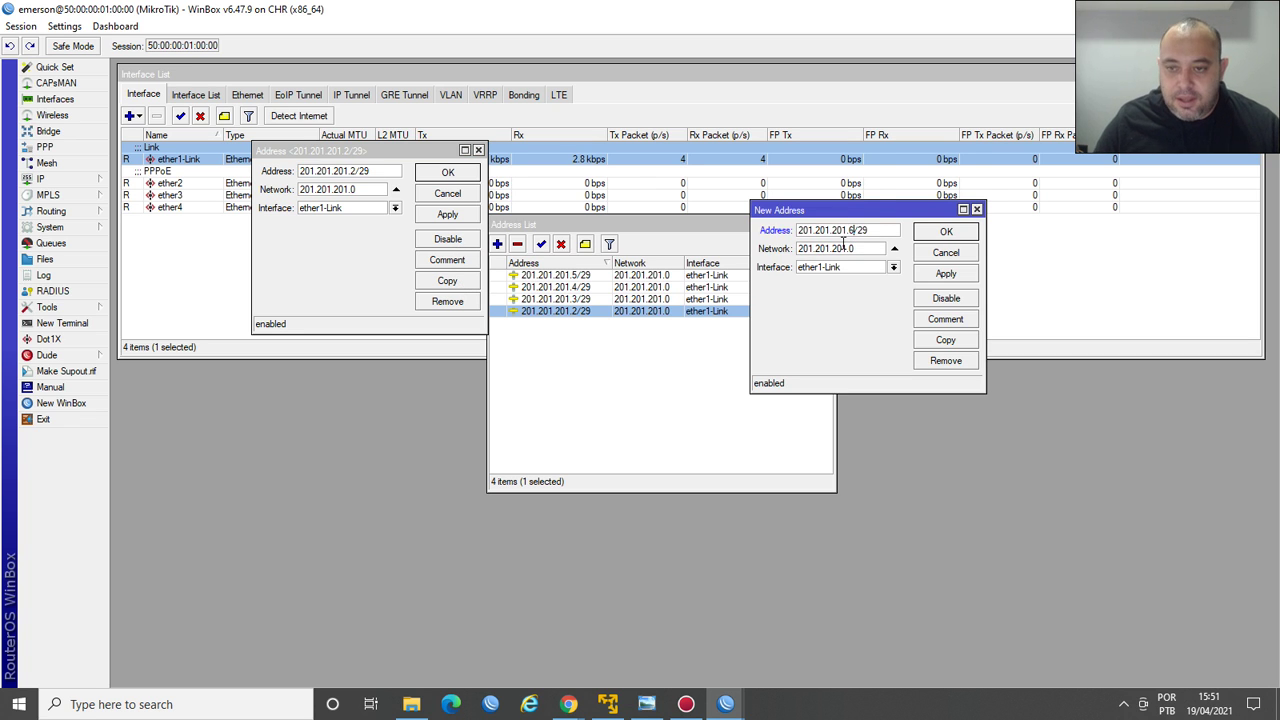
key("Return")
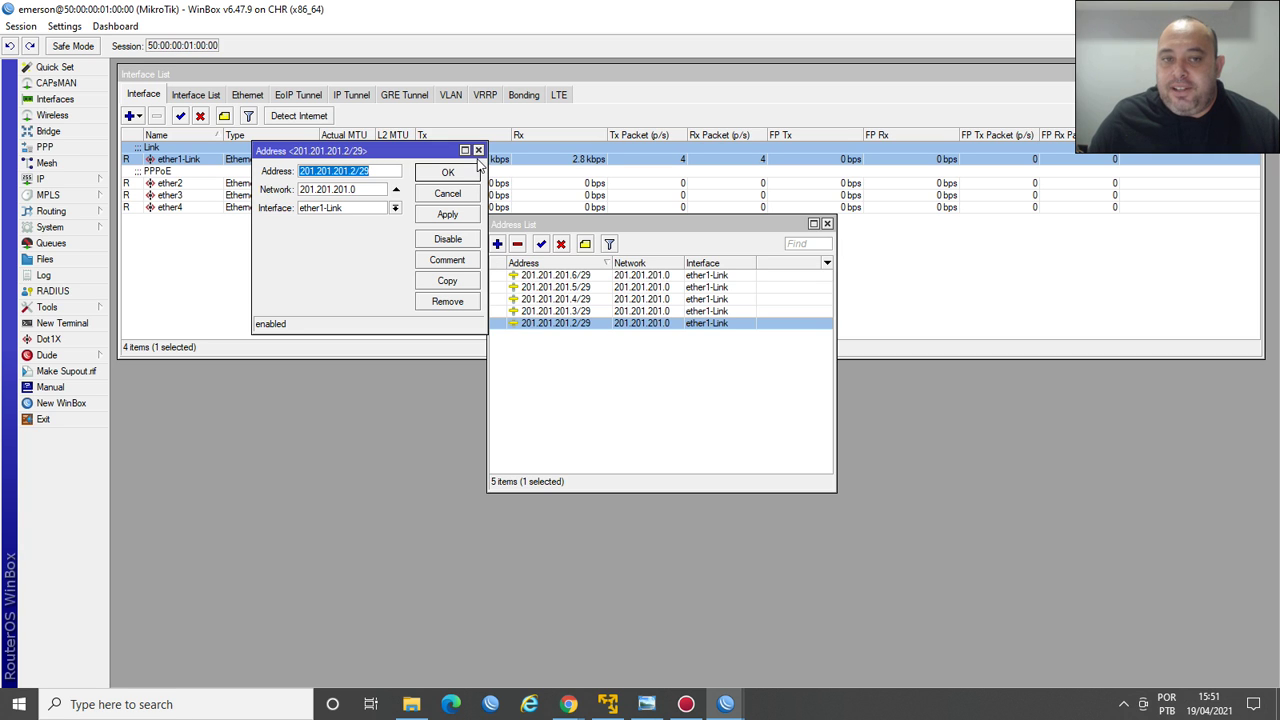
left_click(478, 150)
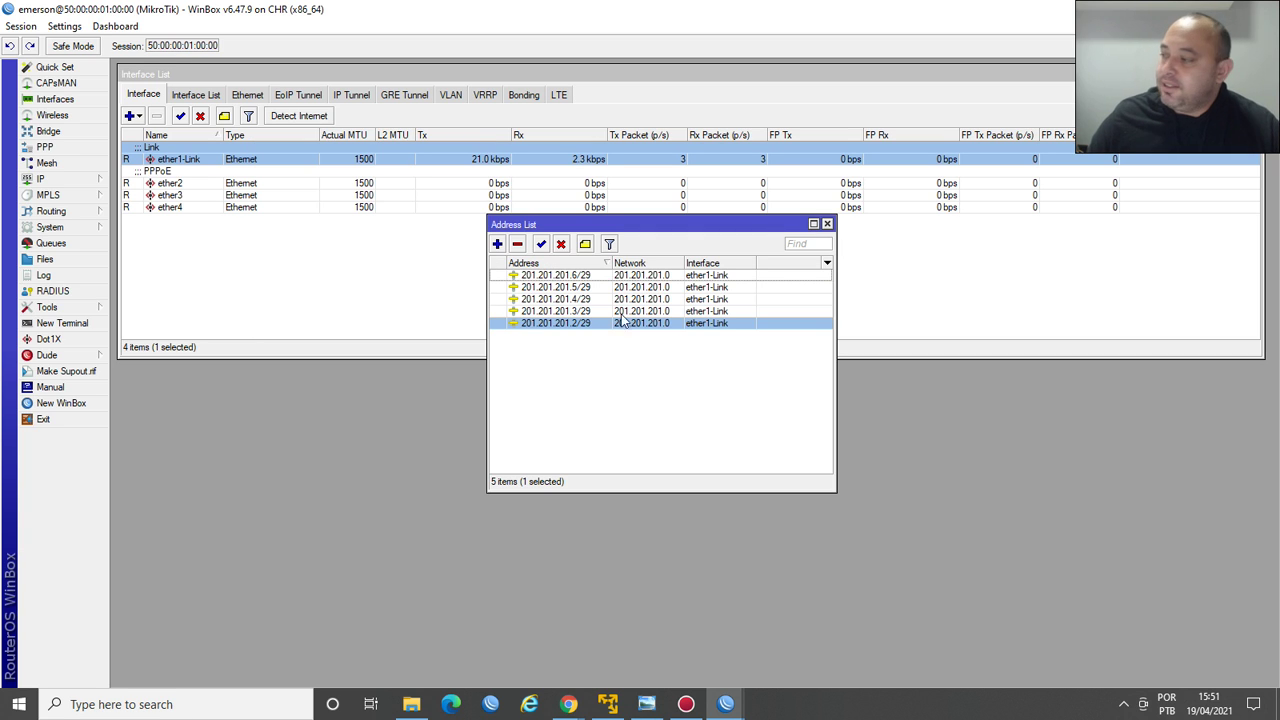
Sort the address list, select .3 through .6, disable and then re-enable them.
left_click(598, 263)
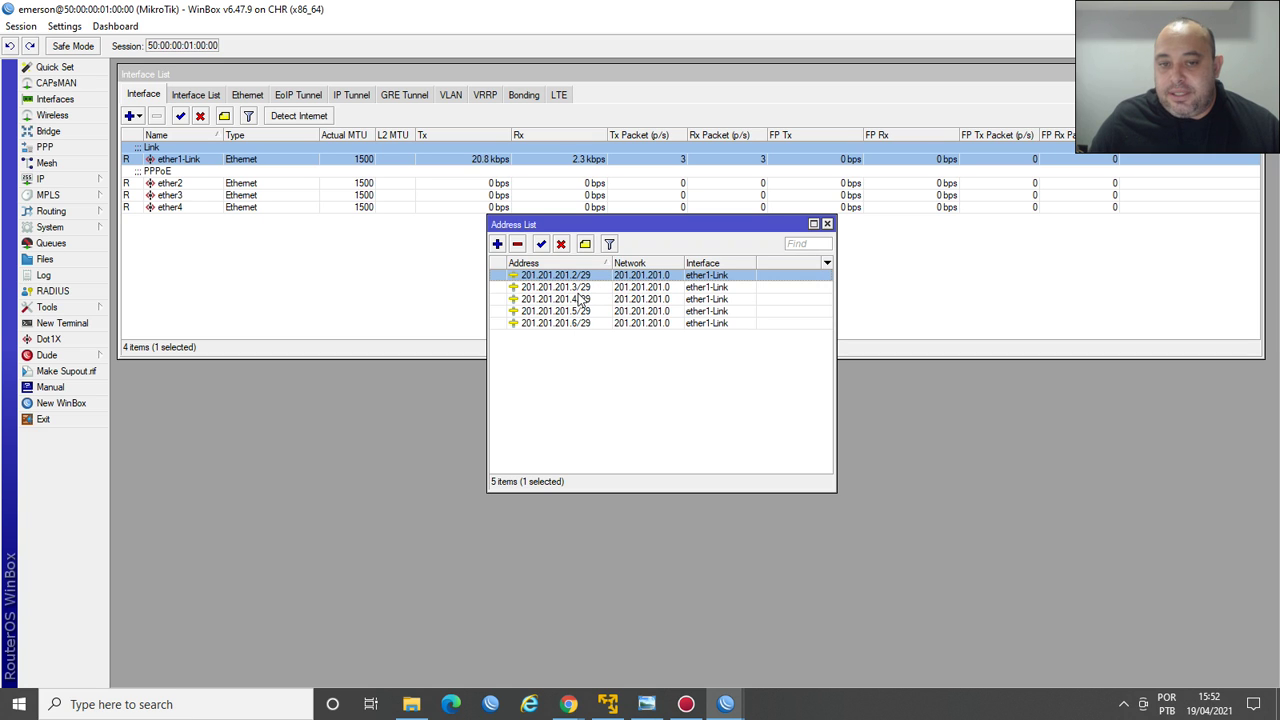
left_click(577, 323)
left_click(567, 311)
left_click(572, 299)
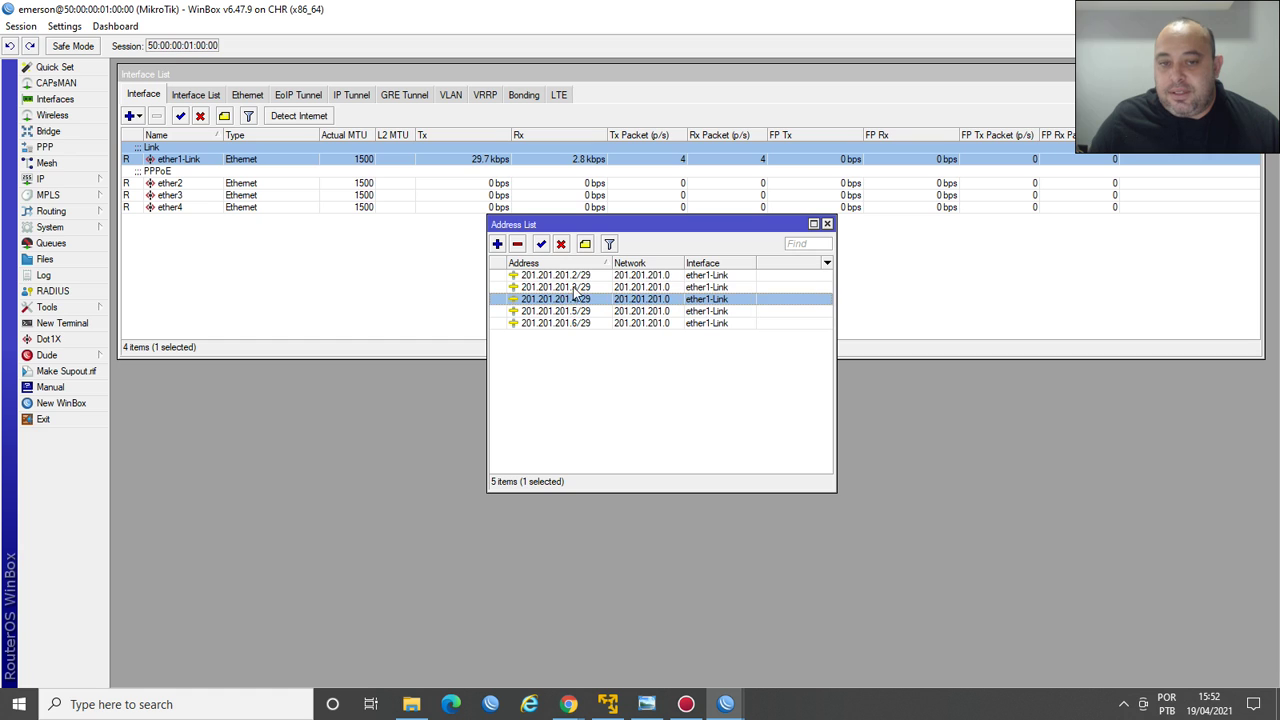
left_click(597, 373)
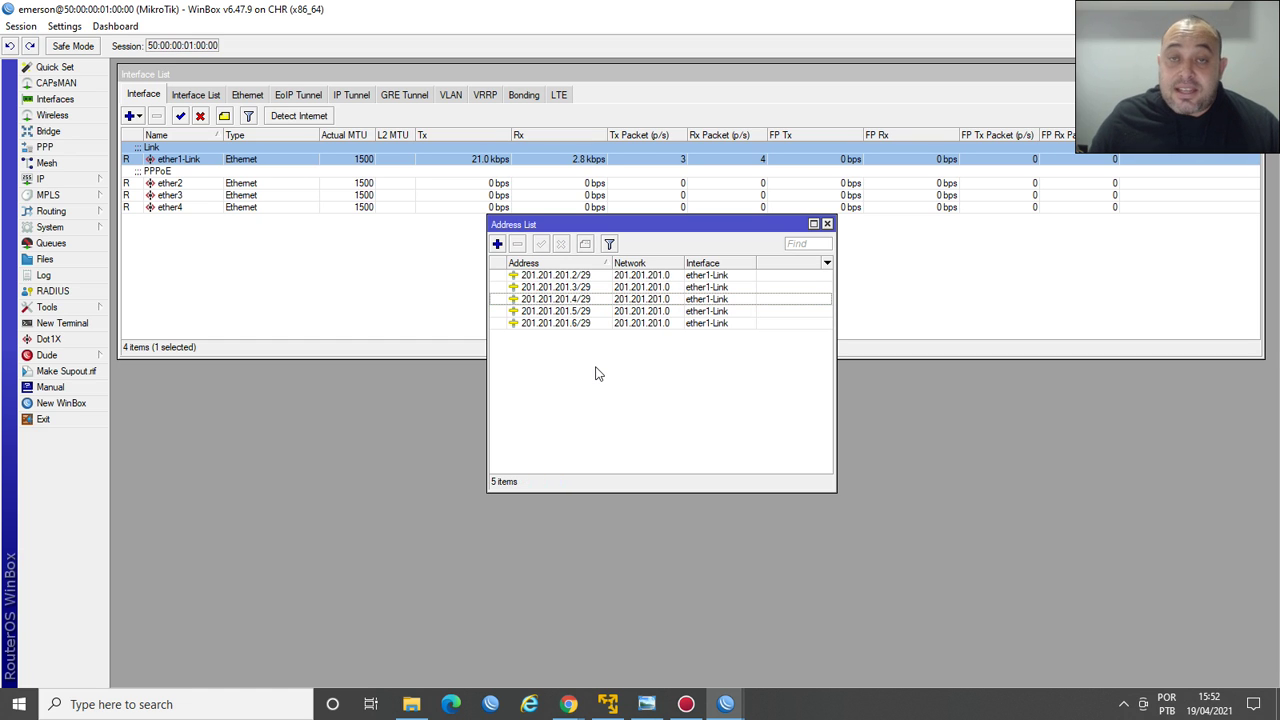
left_click(587, 289)
left_click(581, 326, "shift")
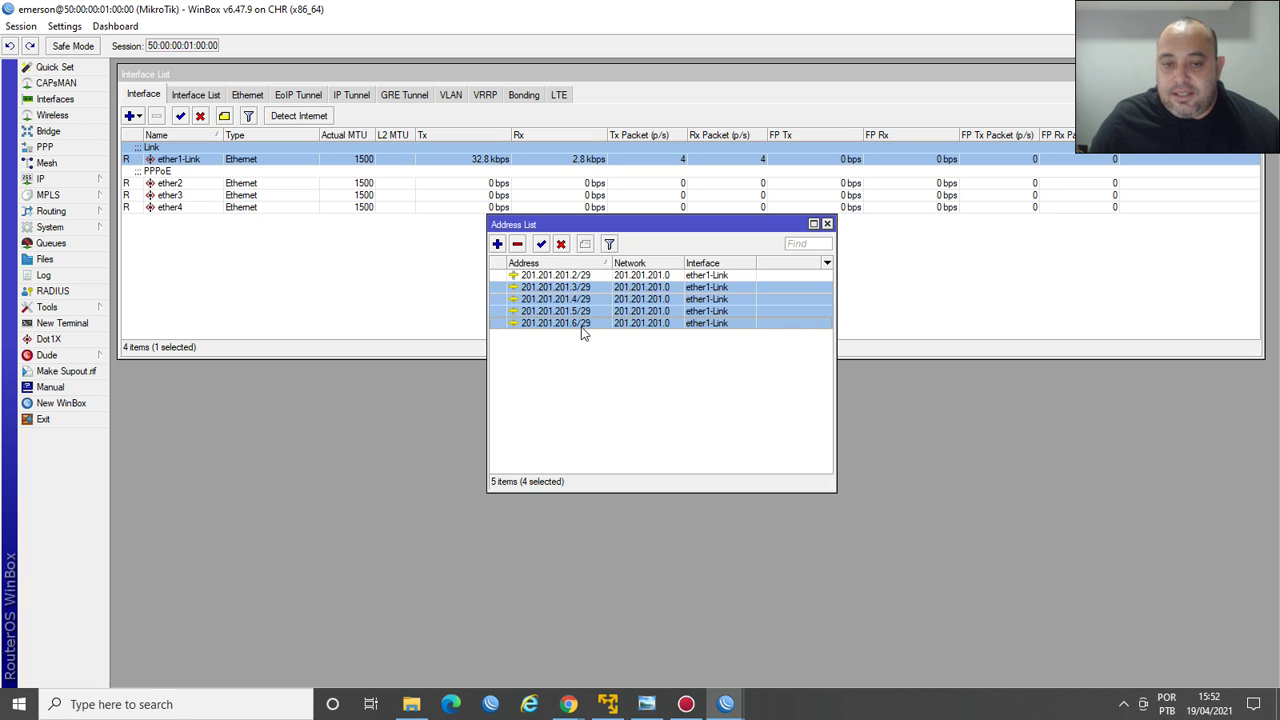
left_click(561, 245)
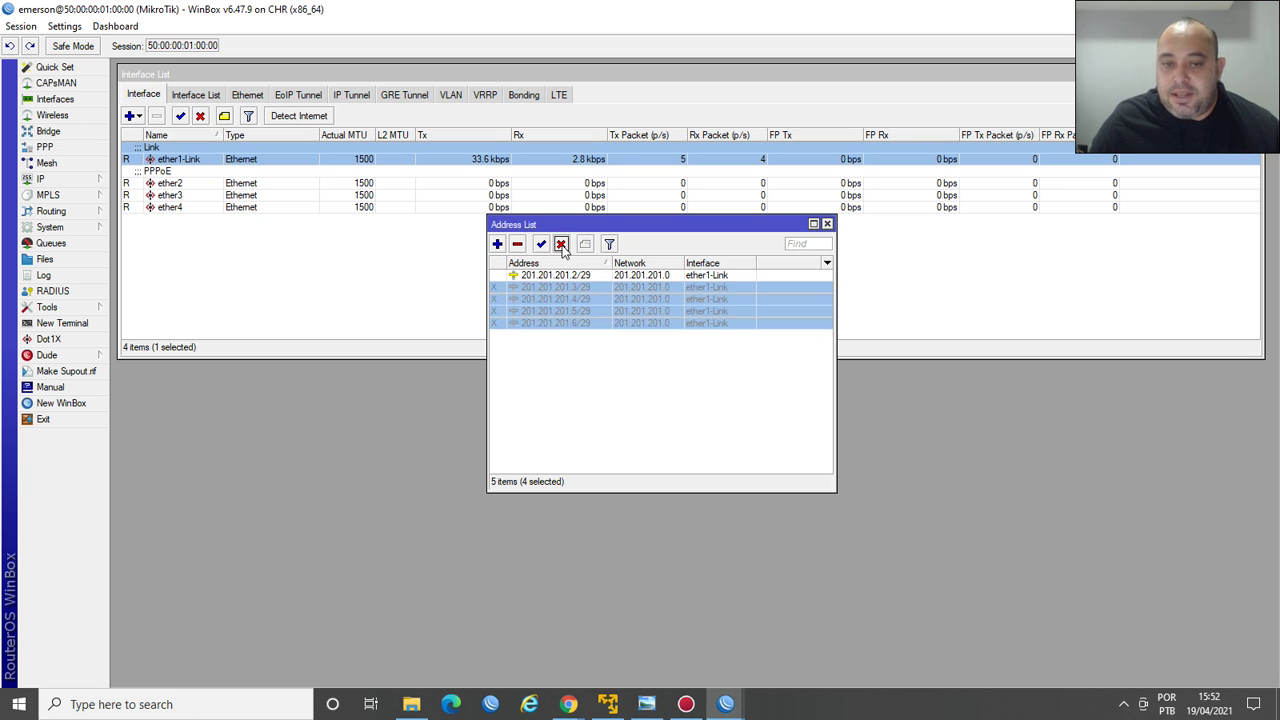
left_click(541, 245)
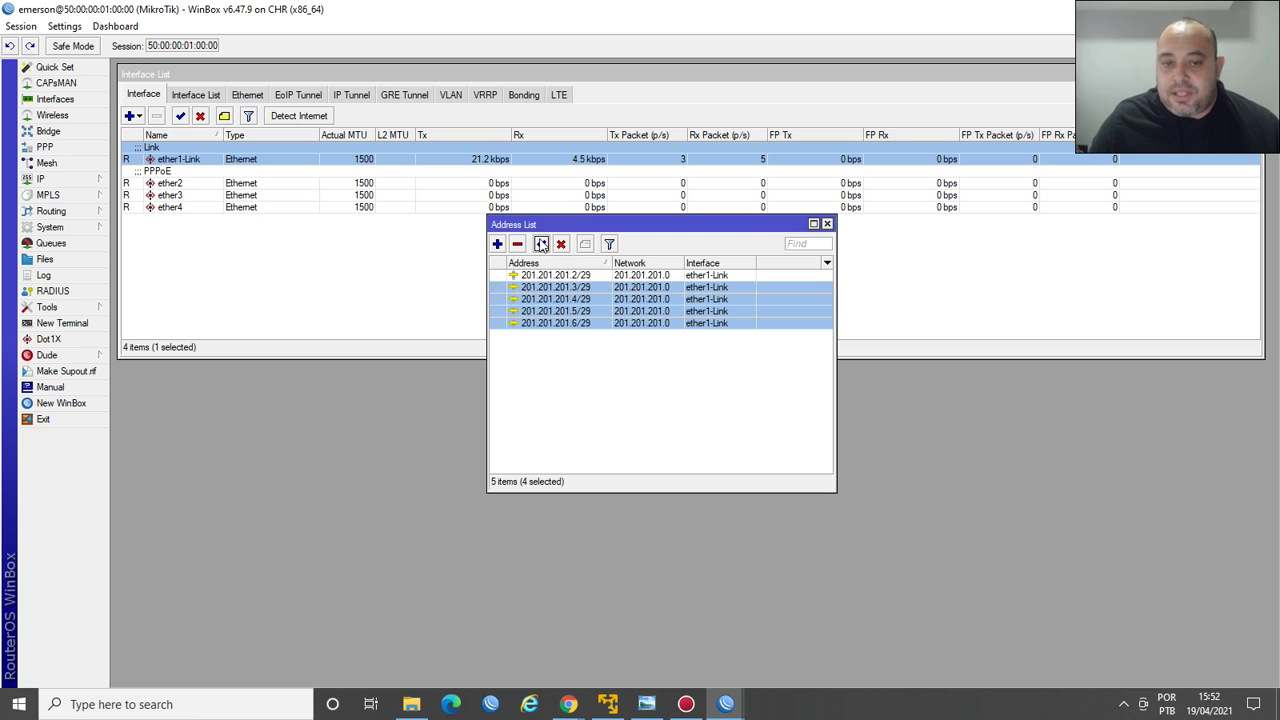
Disable the 201.201.201.6/29 and 201.201.201.5/29 addresses.
left_click(565, 325)
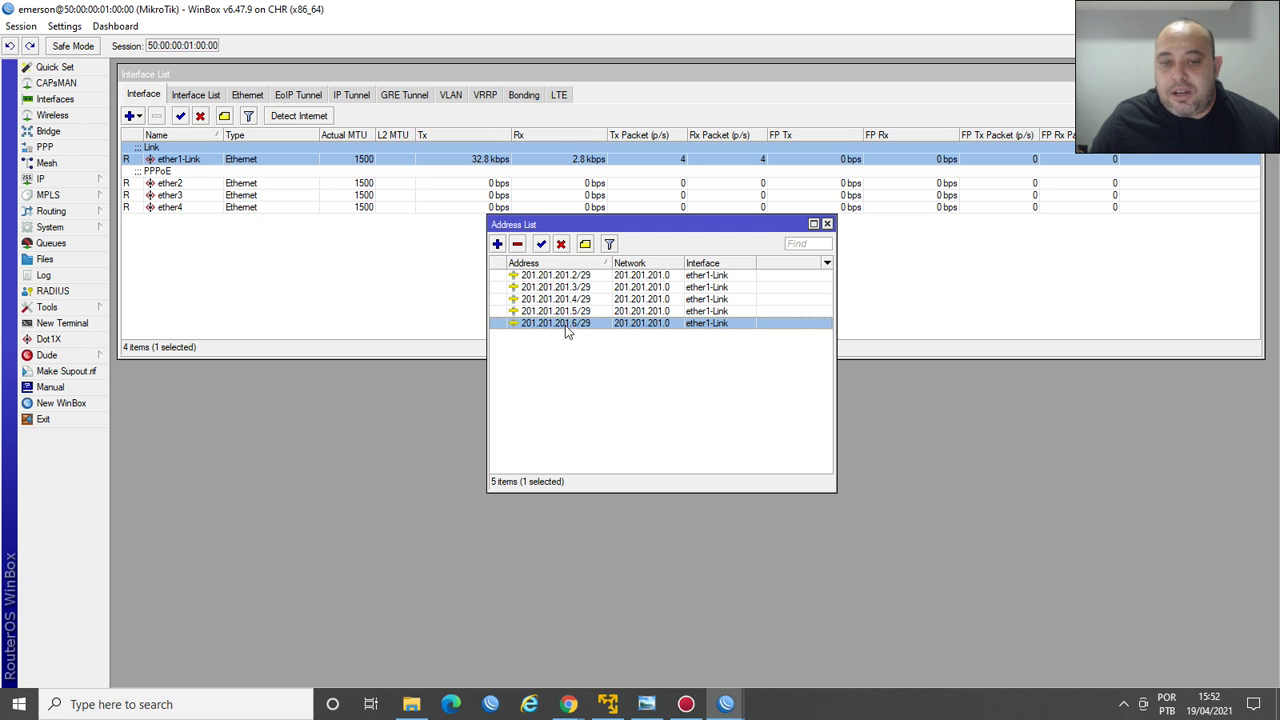
left_click(561, 244)
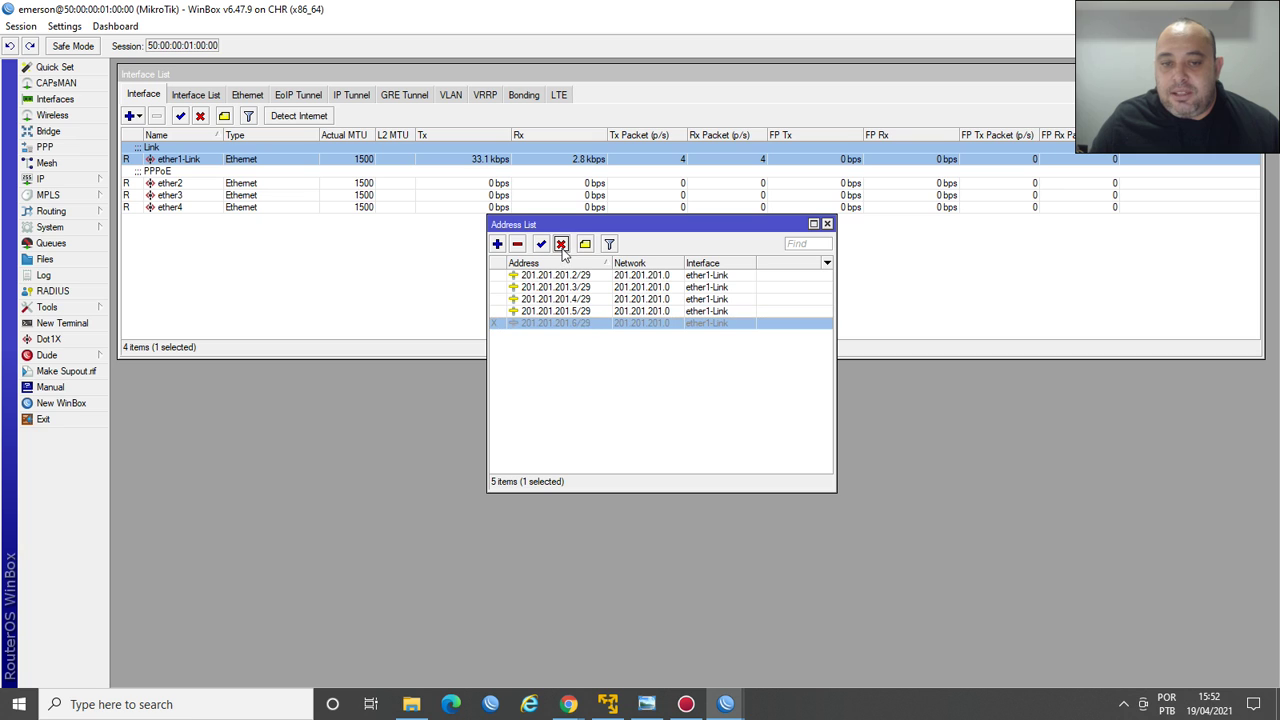
left_click(586, 245)
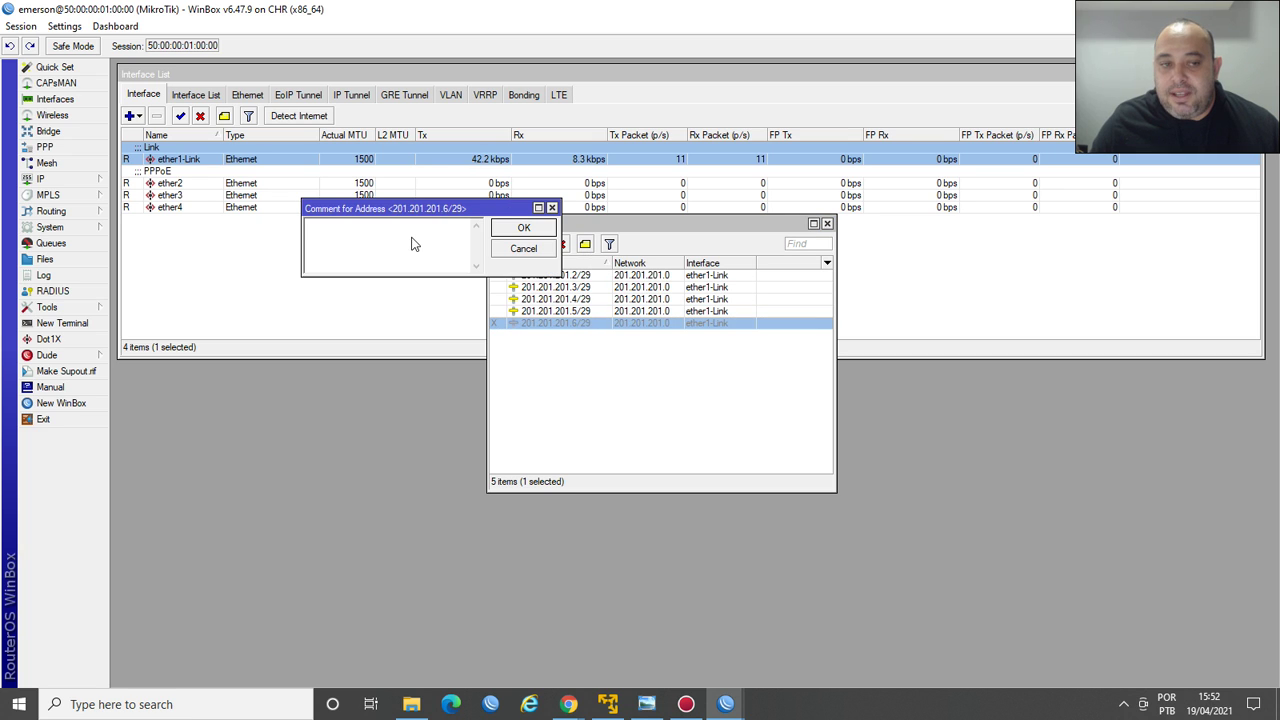
left_click(551, 209)
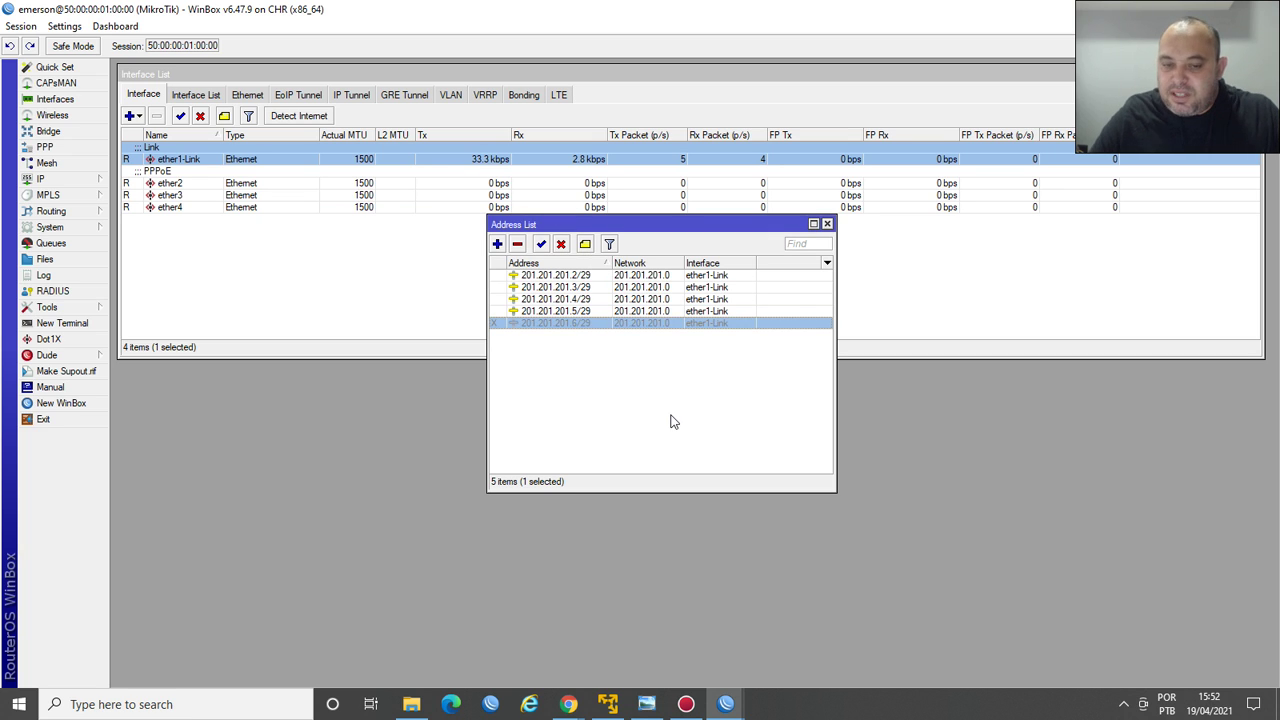
left_click(555, 312)
left_click(561, 244)
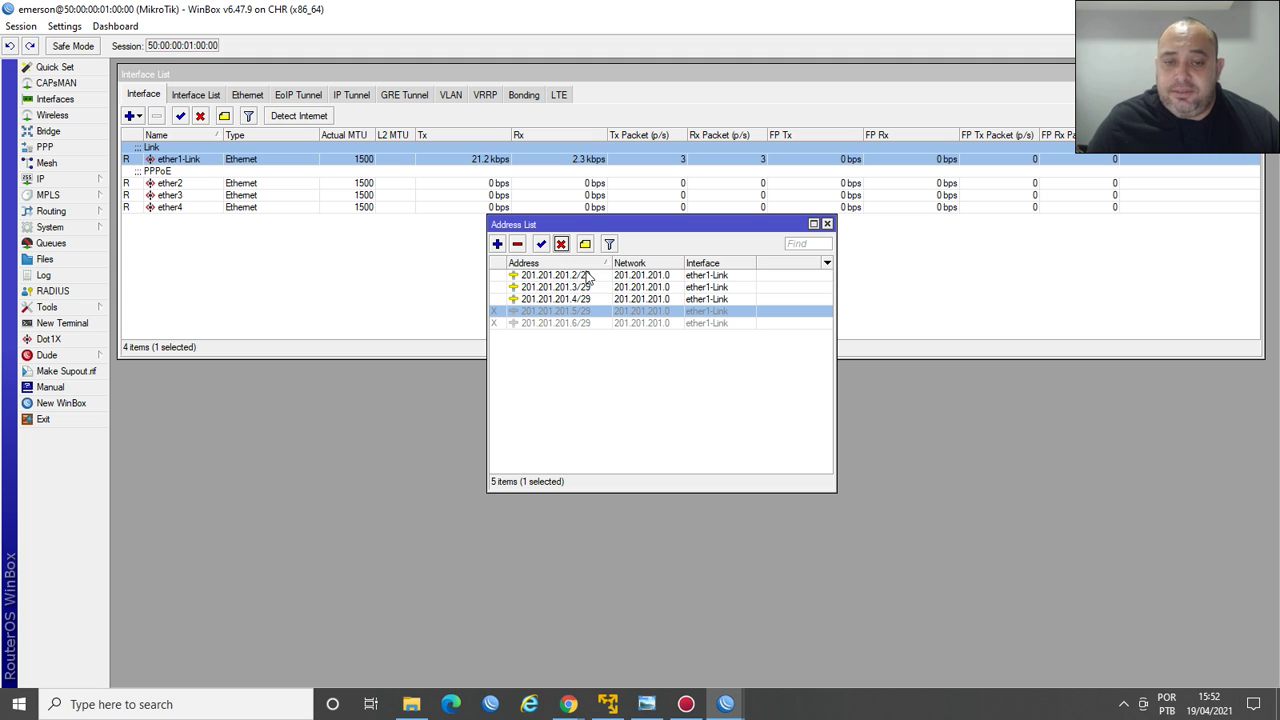
Disable the 201.201.201.3/29 and 201.201.201.4/29 addresses.
left_click_drag(605, 226, 403, 259)
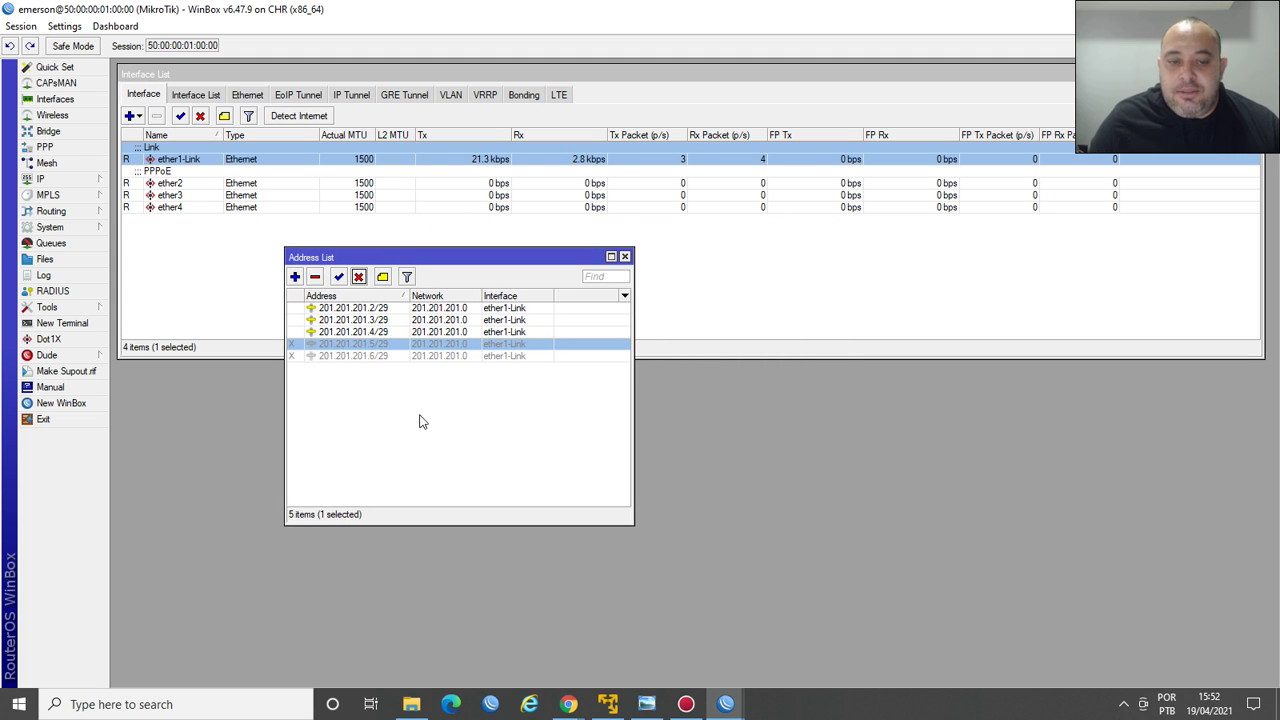
left_click(372, 331)
left_click(380, 320, "shift")
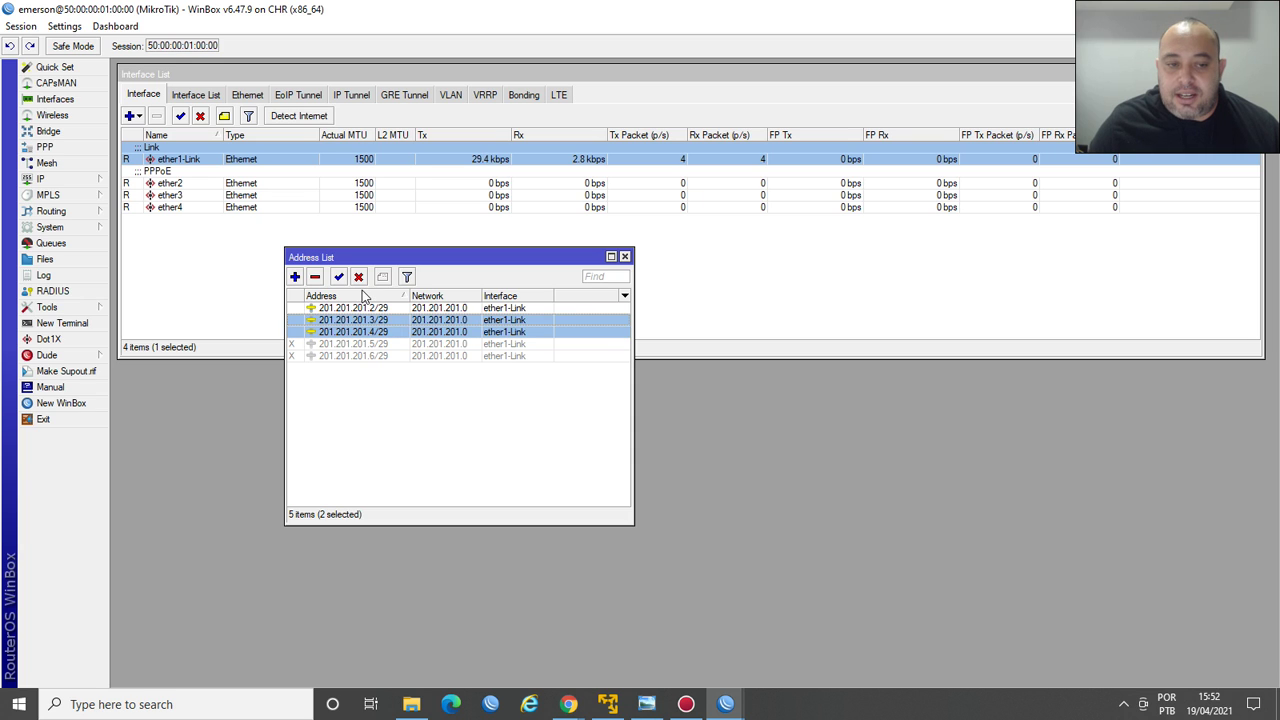
left_click(358, 277)
left_click(450, 412)
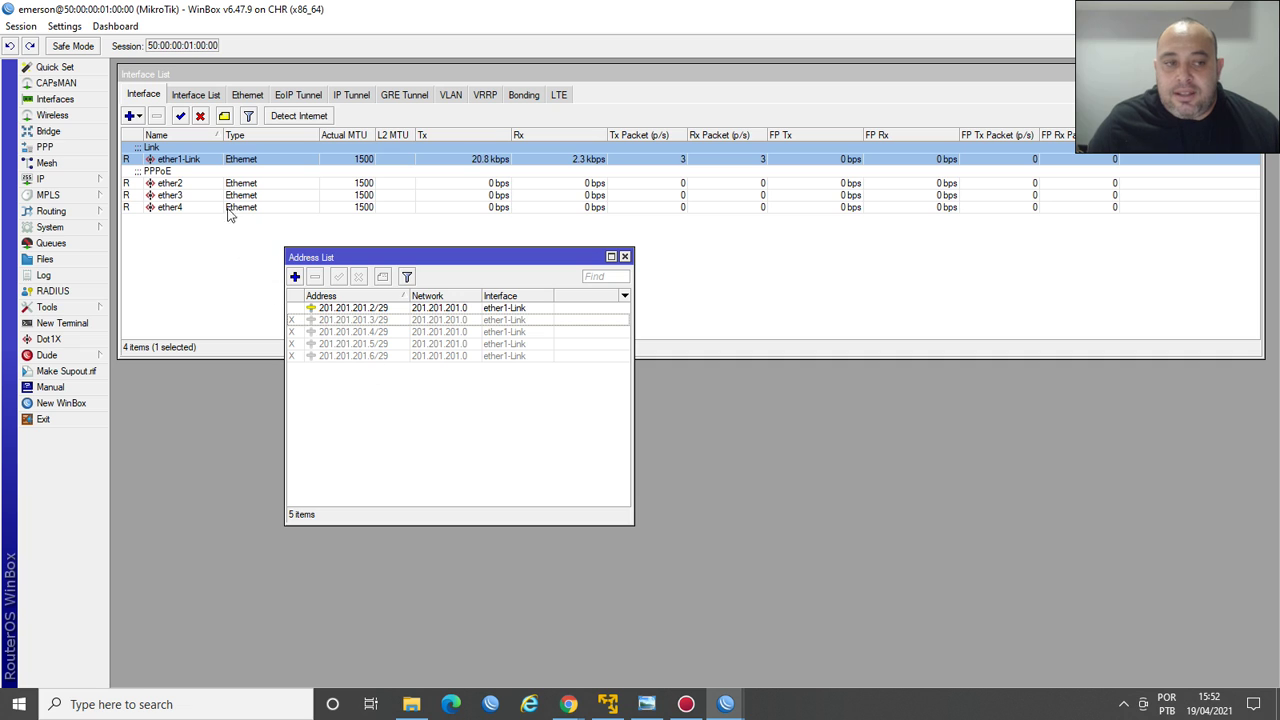
double_click(177, 163)
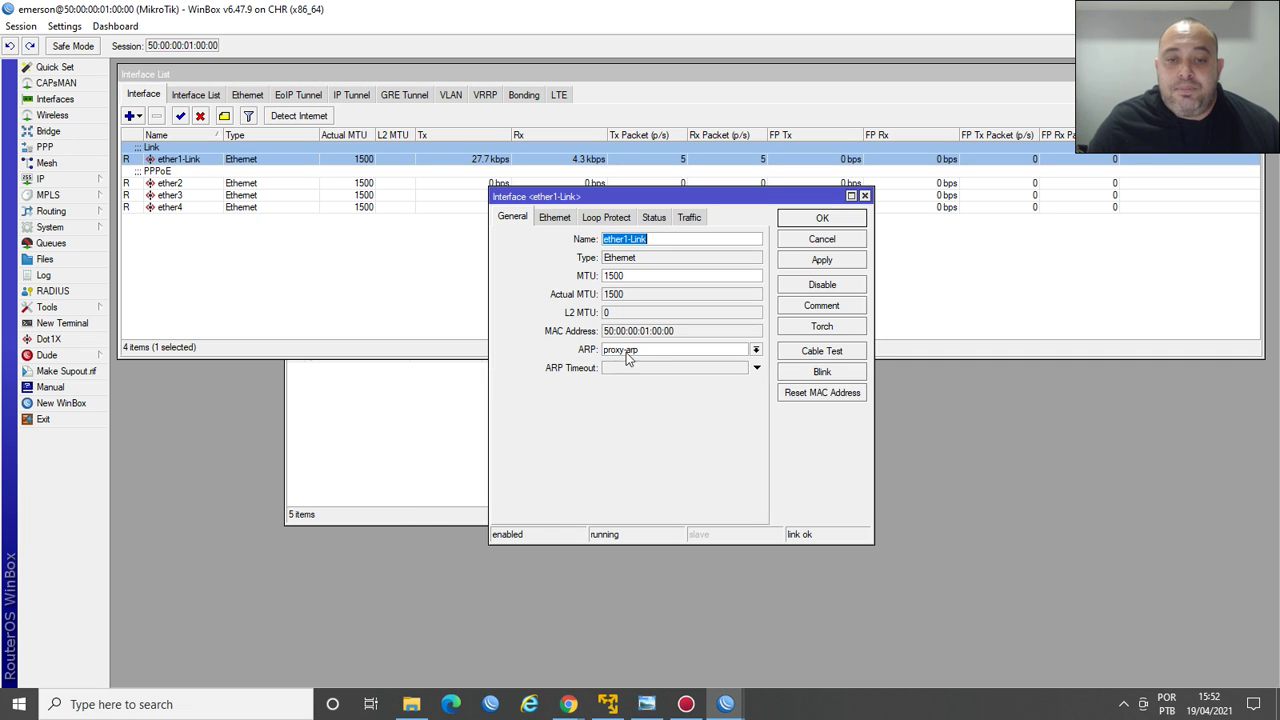
left_click(834, 220)
left_click(555, 398)
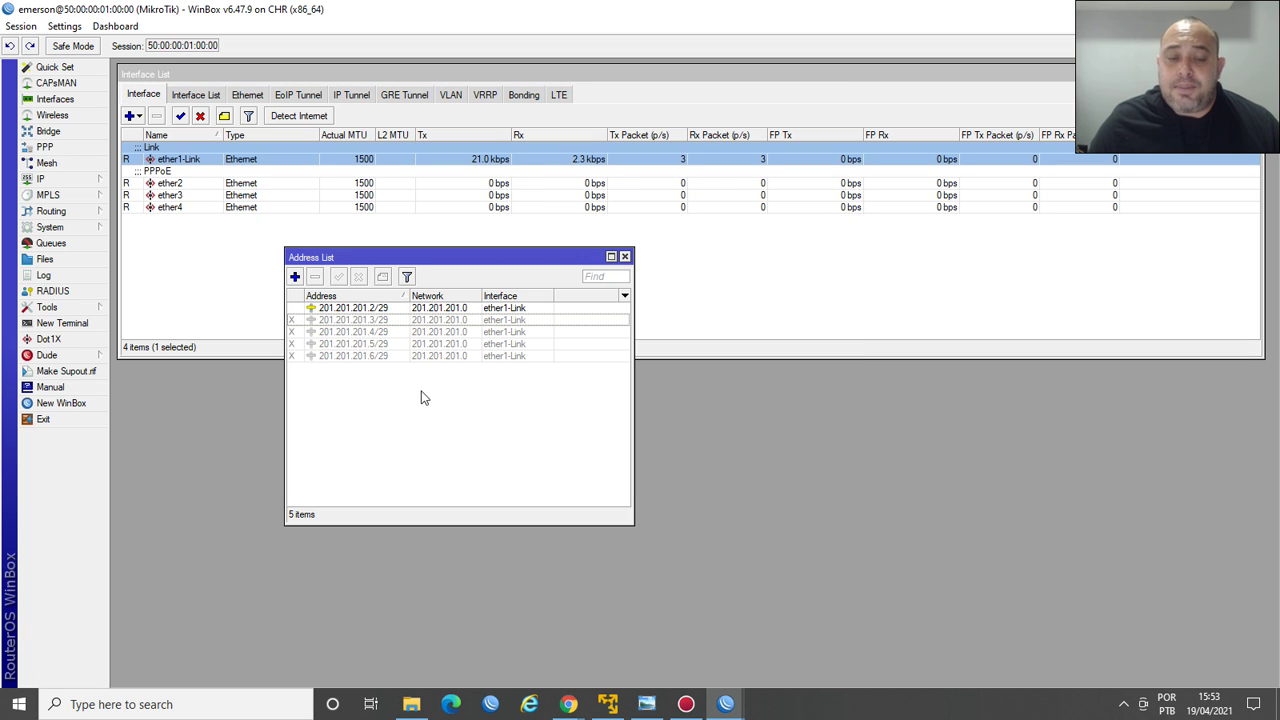
Open IP > Firewall beside the address list and add a new entry under Address Lists.
left_click(86, 185)
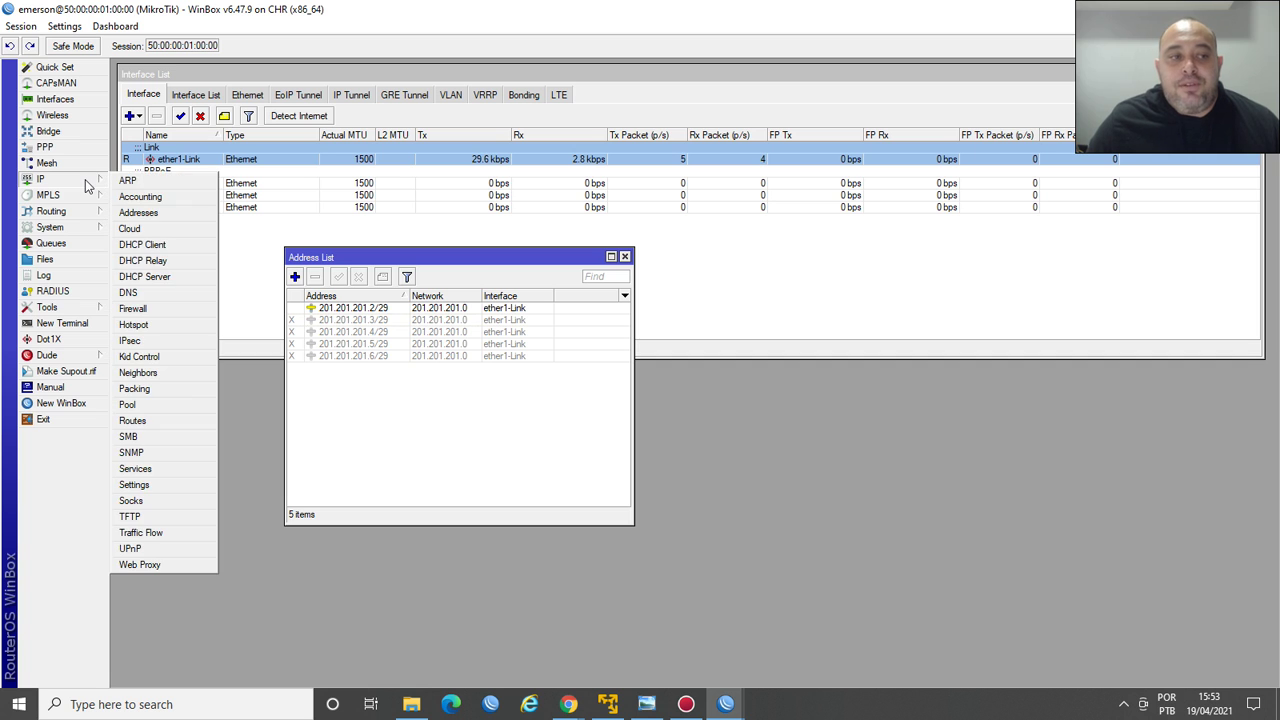
left_click(150, 309)
left_click_drag(545, 268, 815, 201)
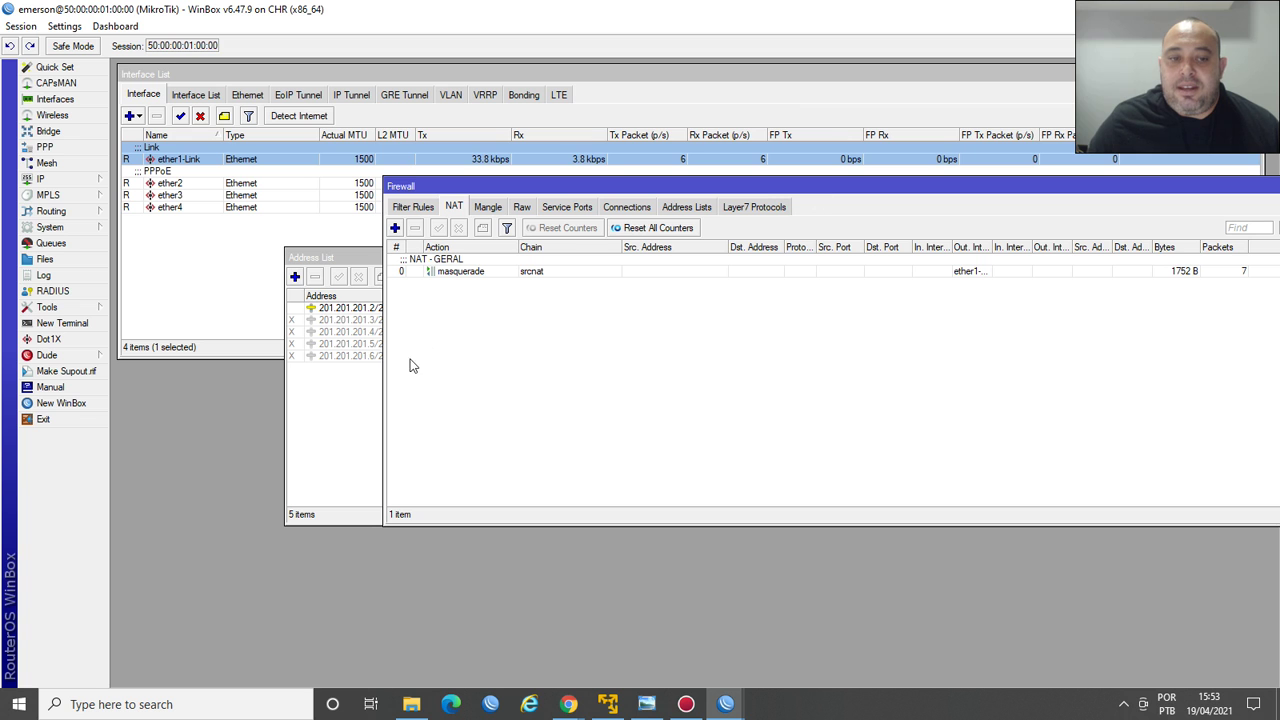
left_click_drag(380, 354, 605, 350)
left_click_drag(865, 188, 774, 220)
left_click_drag(434, 258, 364, 248)
left_click(769, 393)
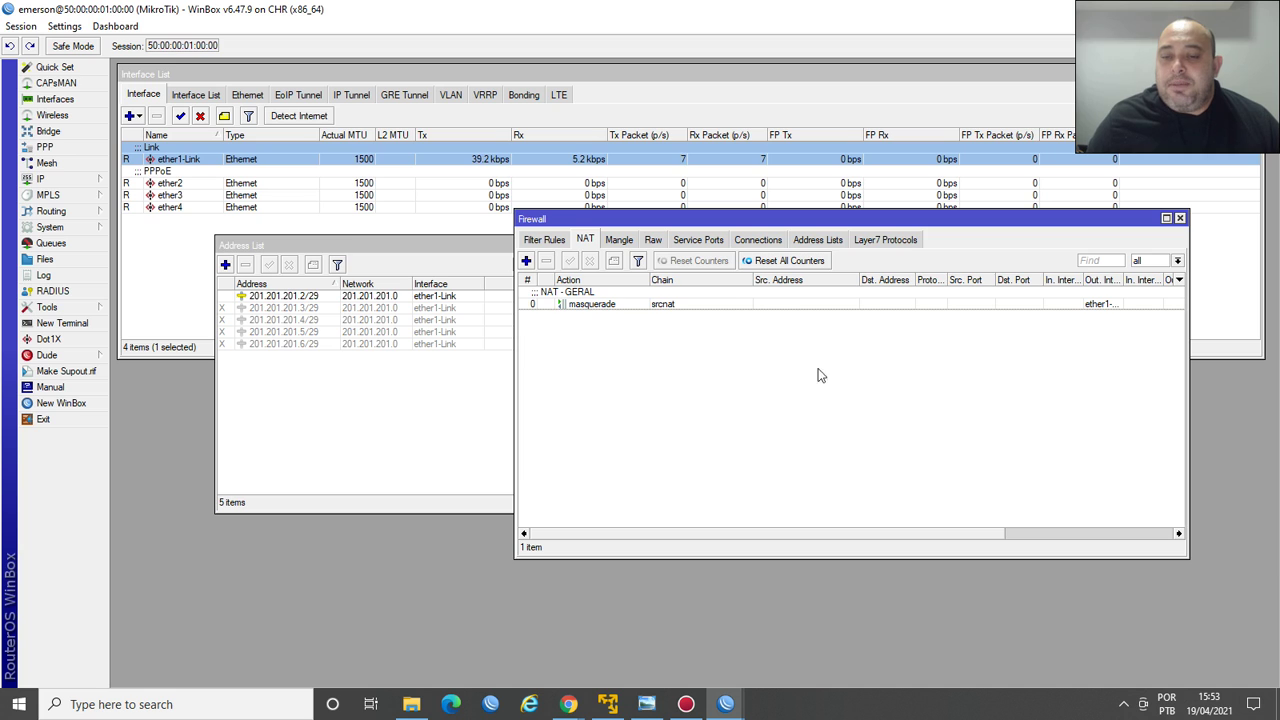
left_click(815, 240)
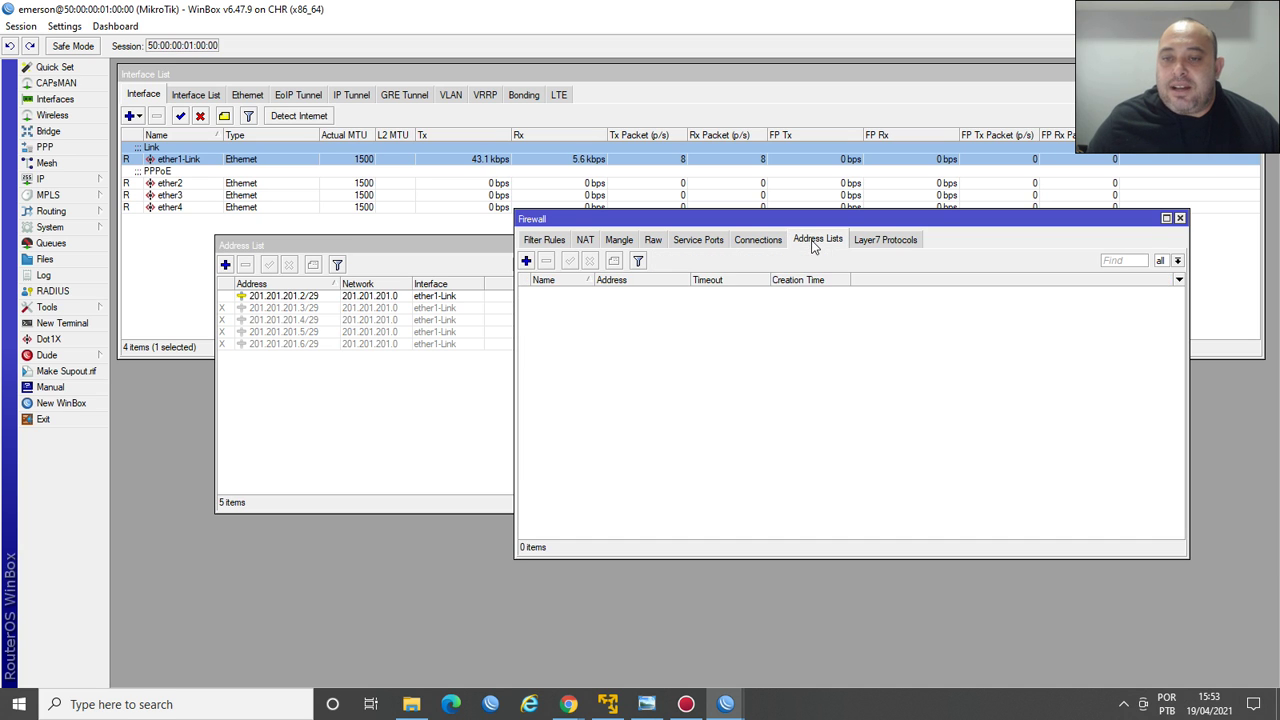
left_click(526, 260)
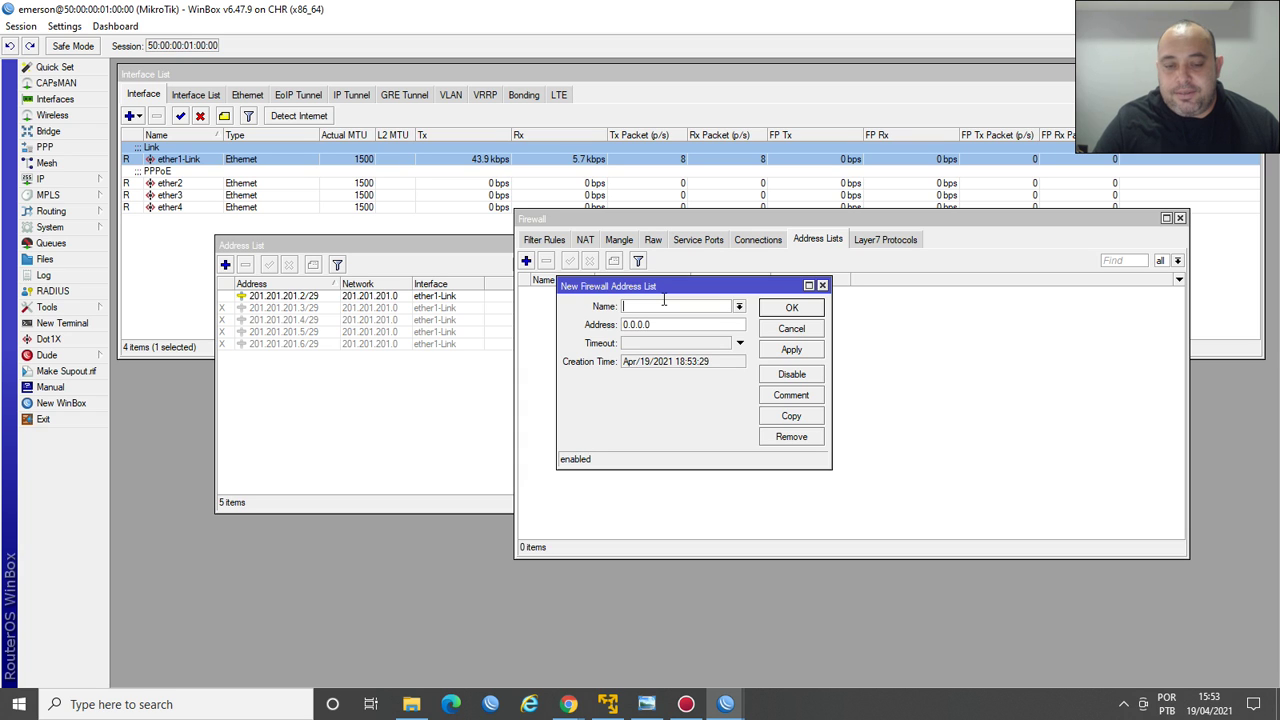
Create list IP PUBLICO LIBERADO with address 201.201.201.3 and apply.
type("i")
key("BackSpace")
key("BackSpace")
type("IP PUBLICO")
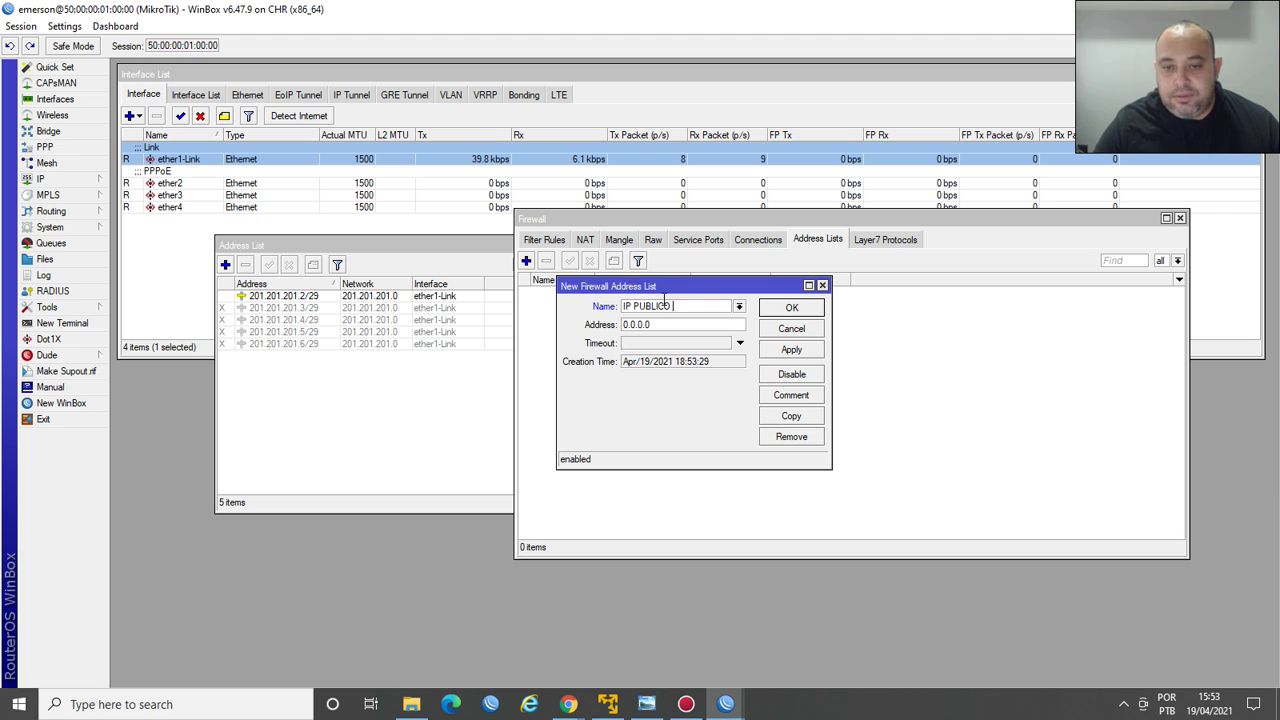
type(" LIBERADO")
key("Tab")
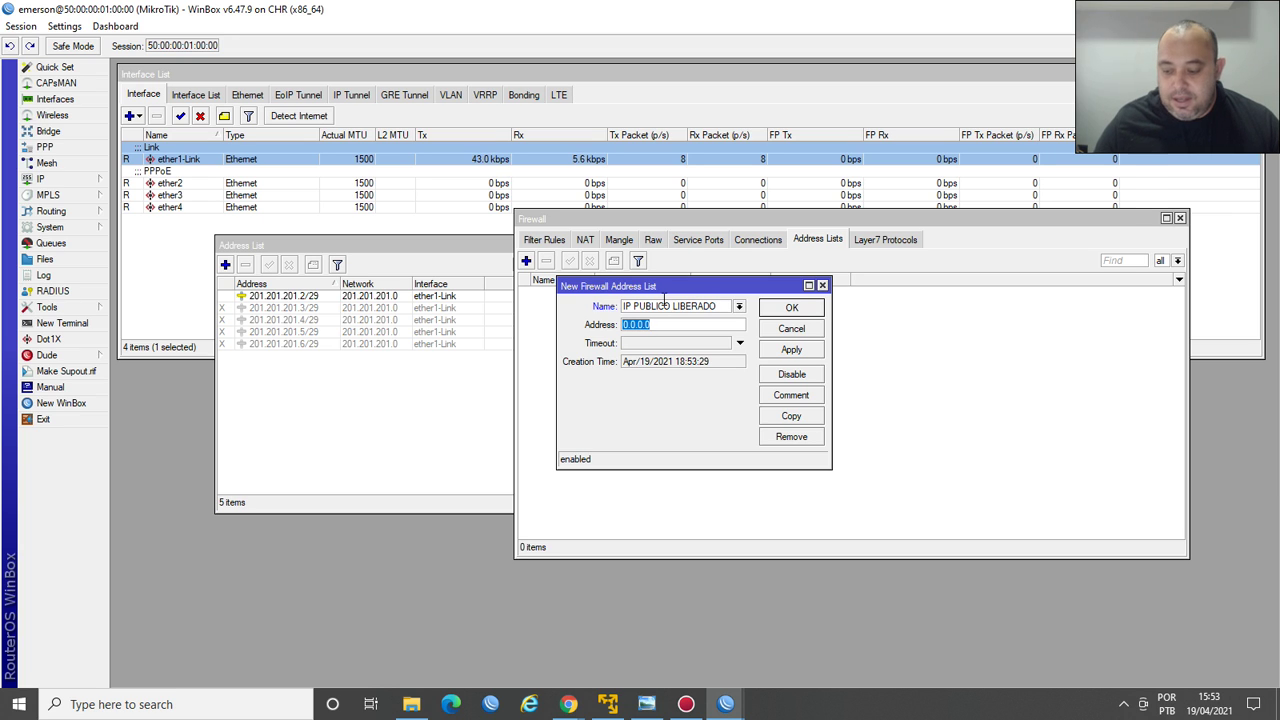
type("101")
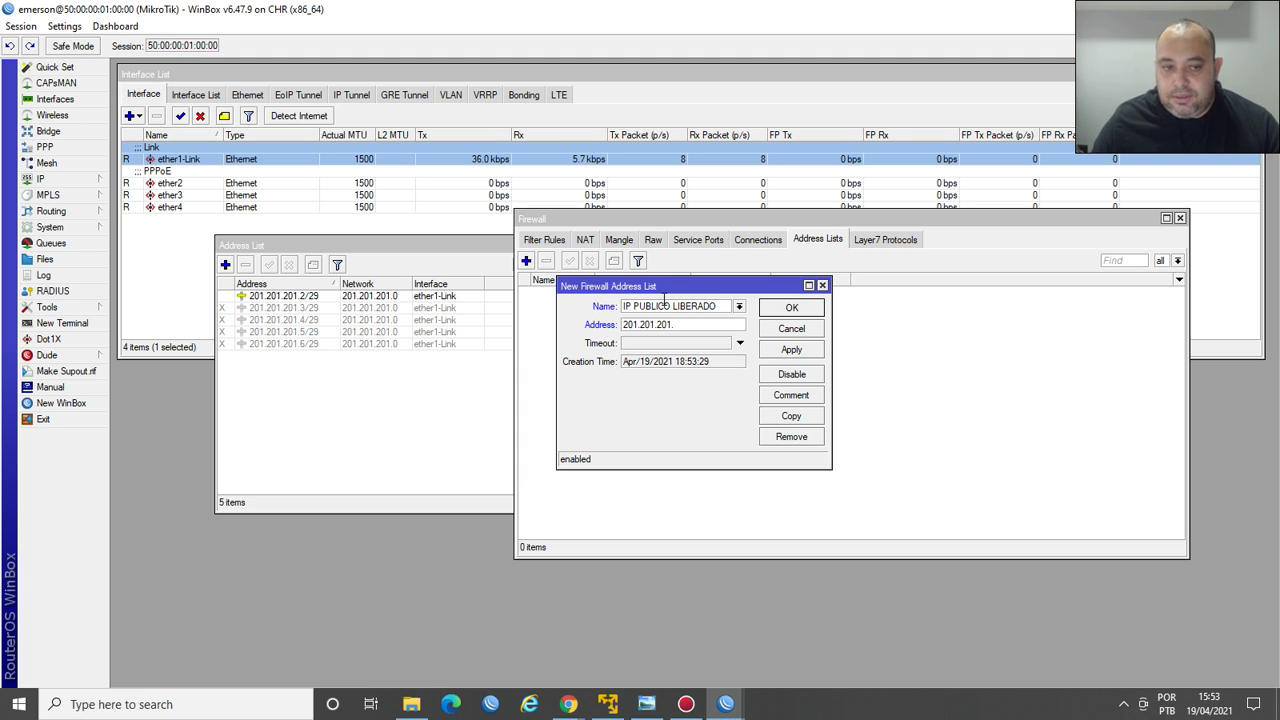
left_click(793, 350)
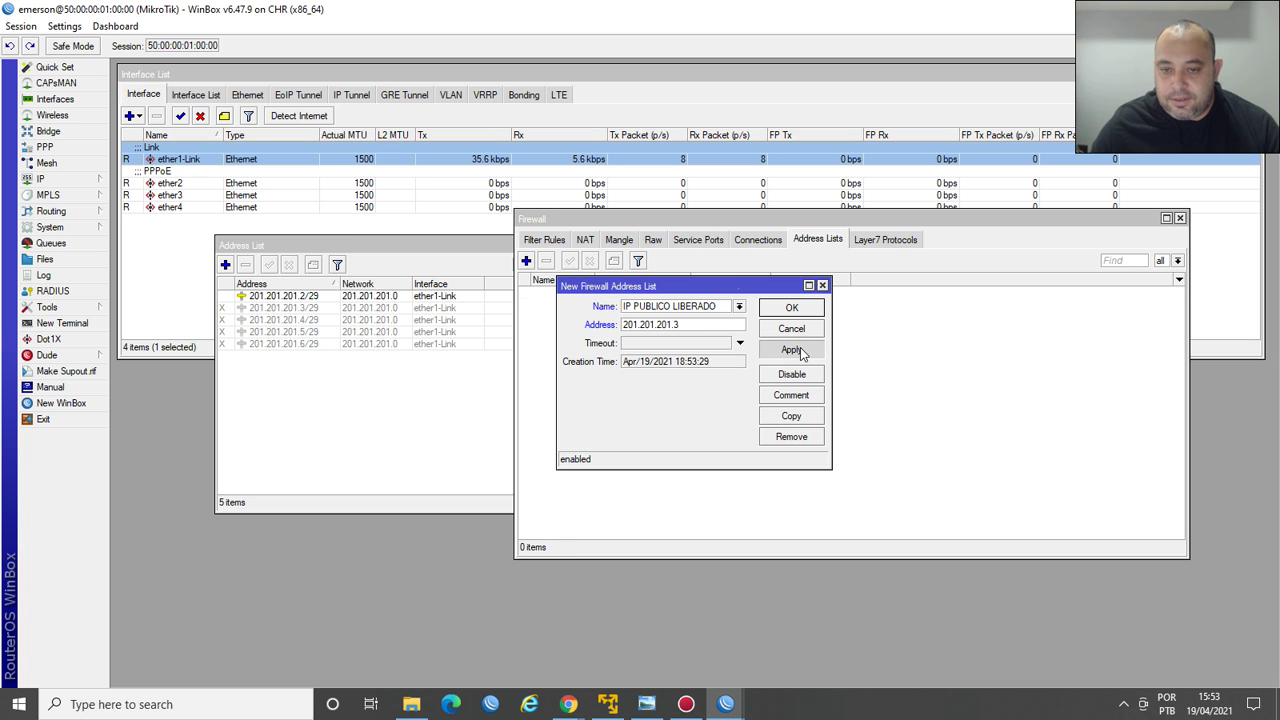
Copy the entry for addresses 201.201.201.4, .5 and .6, then close the dialogs.
left_click(794, 416)
left_click(696, 322)
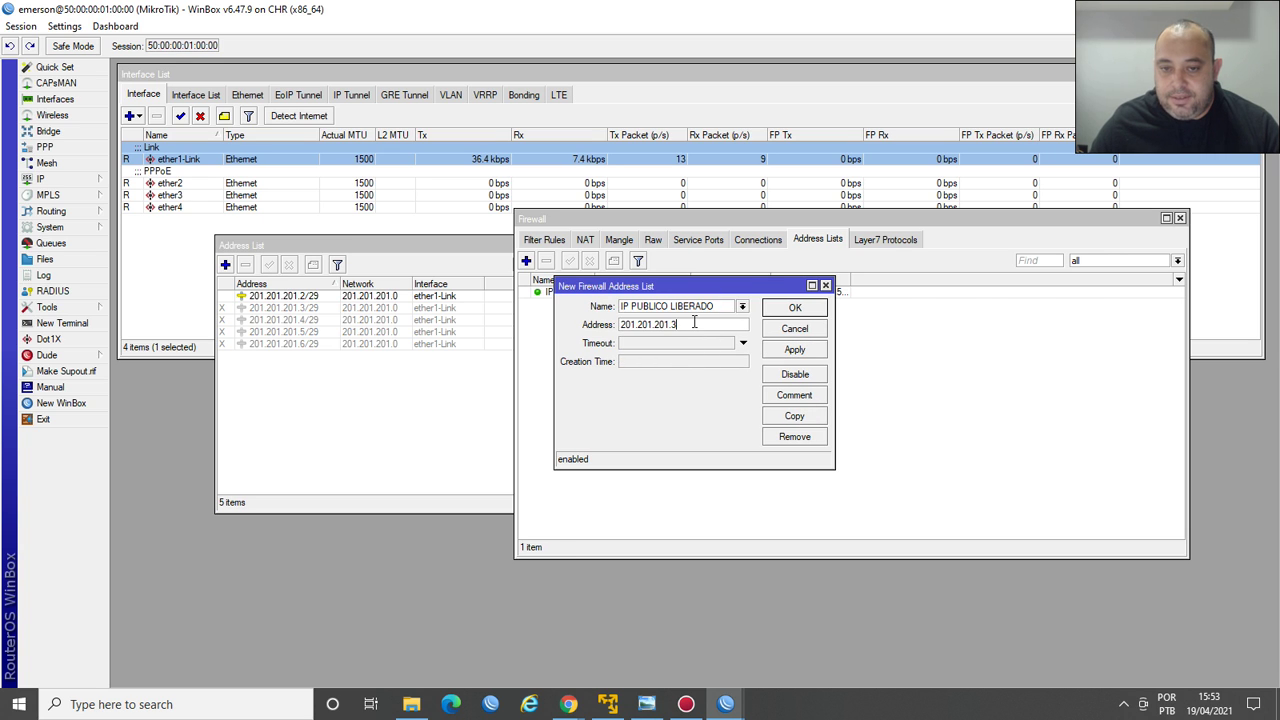
key("BackSpace")
left_click(794, 350)
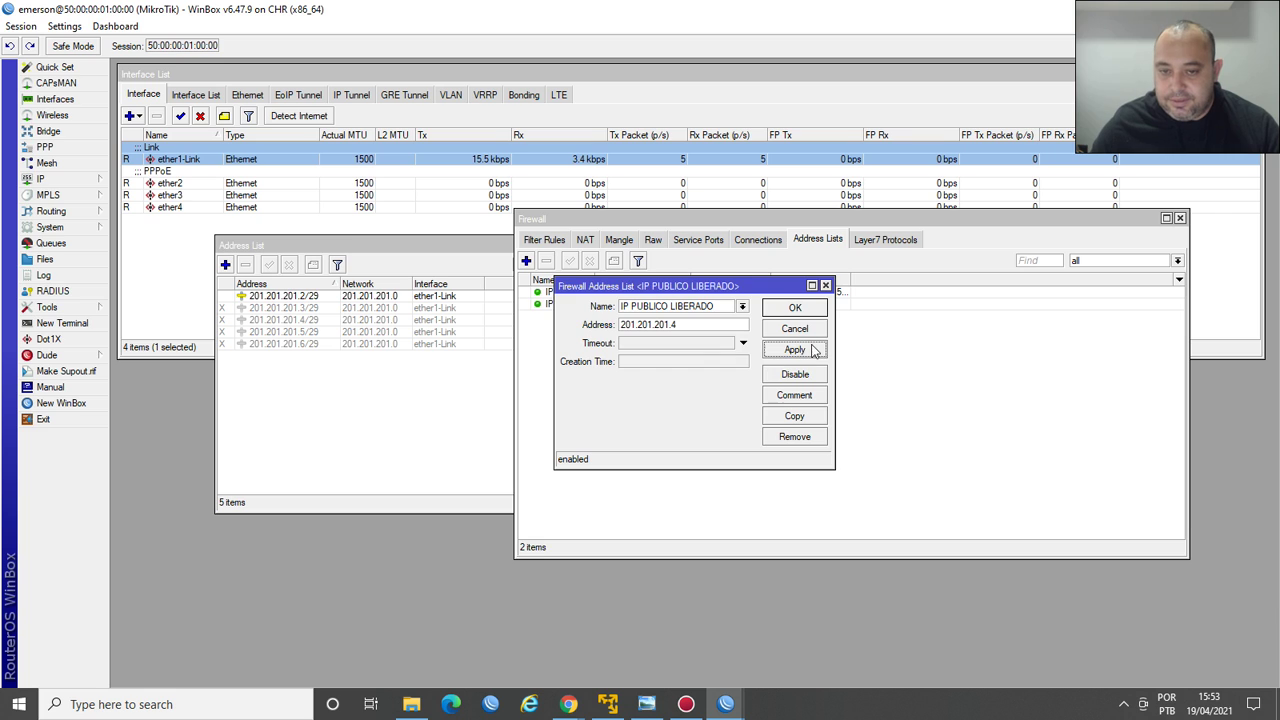
left_click(806, 416)
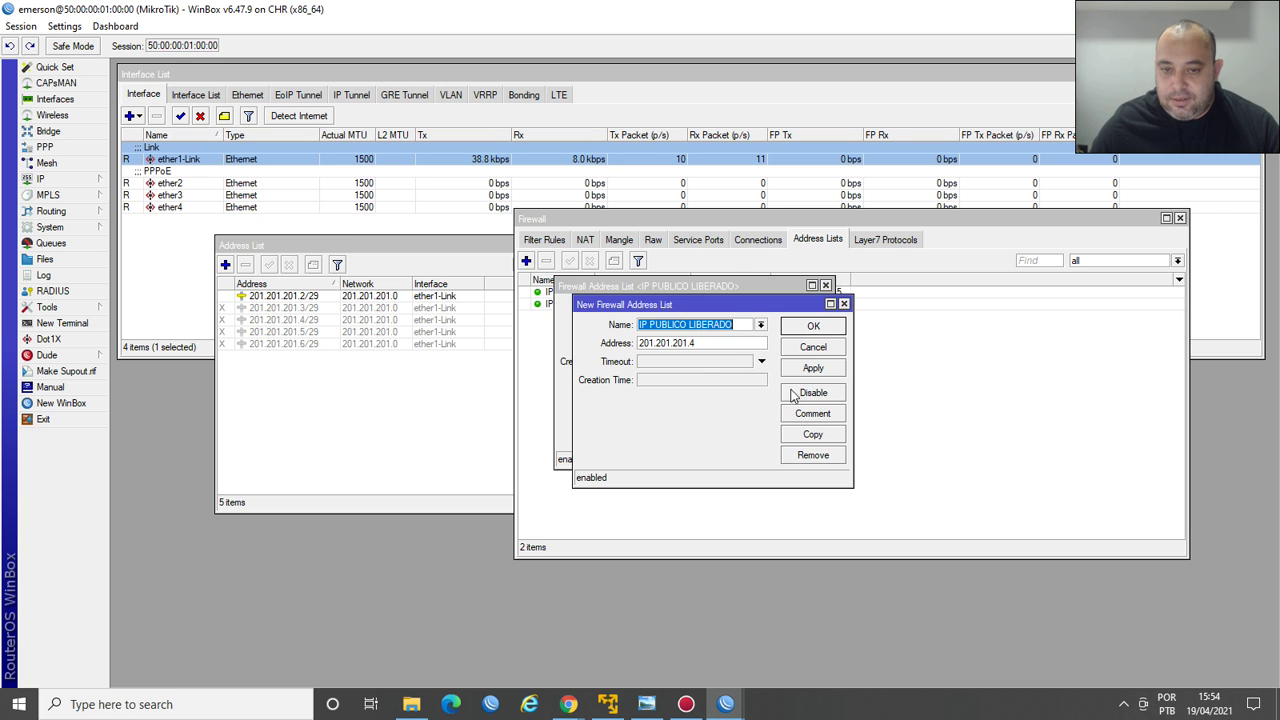
left_click(705, 343)
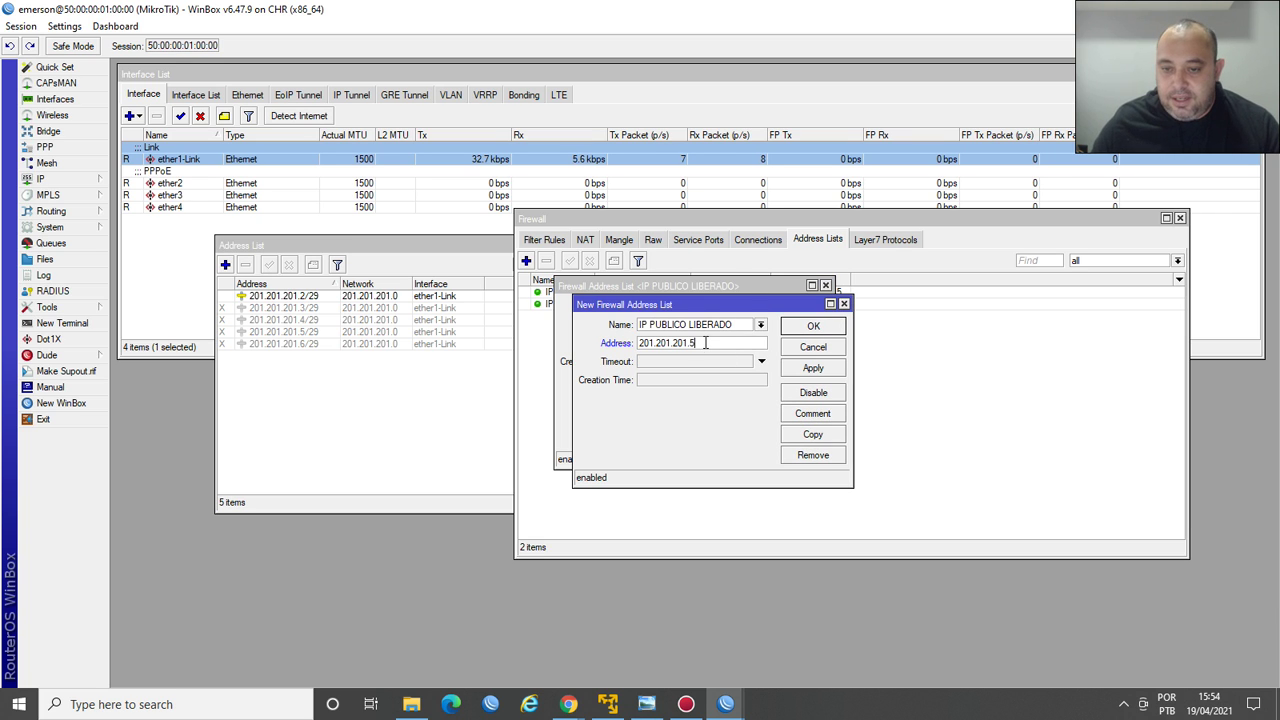
left_click(826, 370)
left_click(824, 432)
left_click(729, 364)
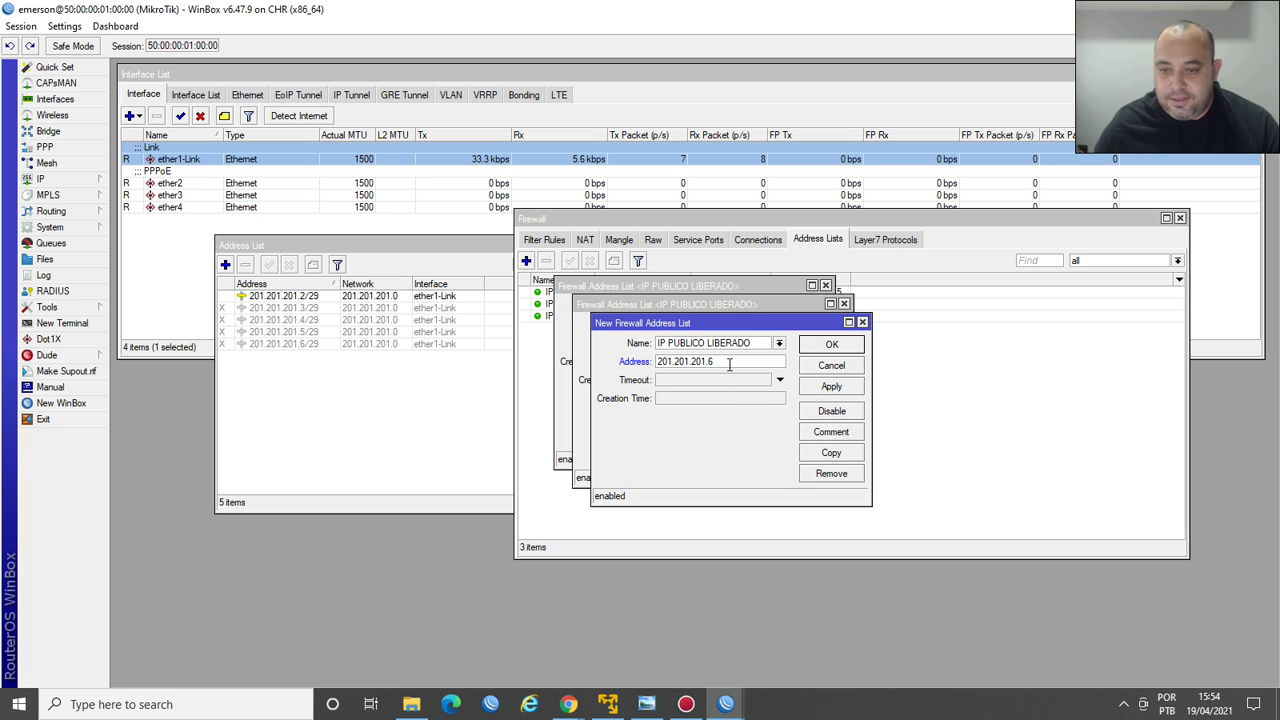
left_click(831, 387)
key("Escape")
key("Escape")
key("Escape")
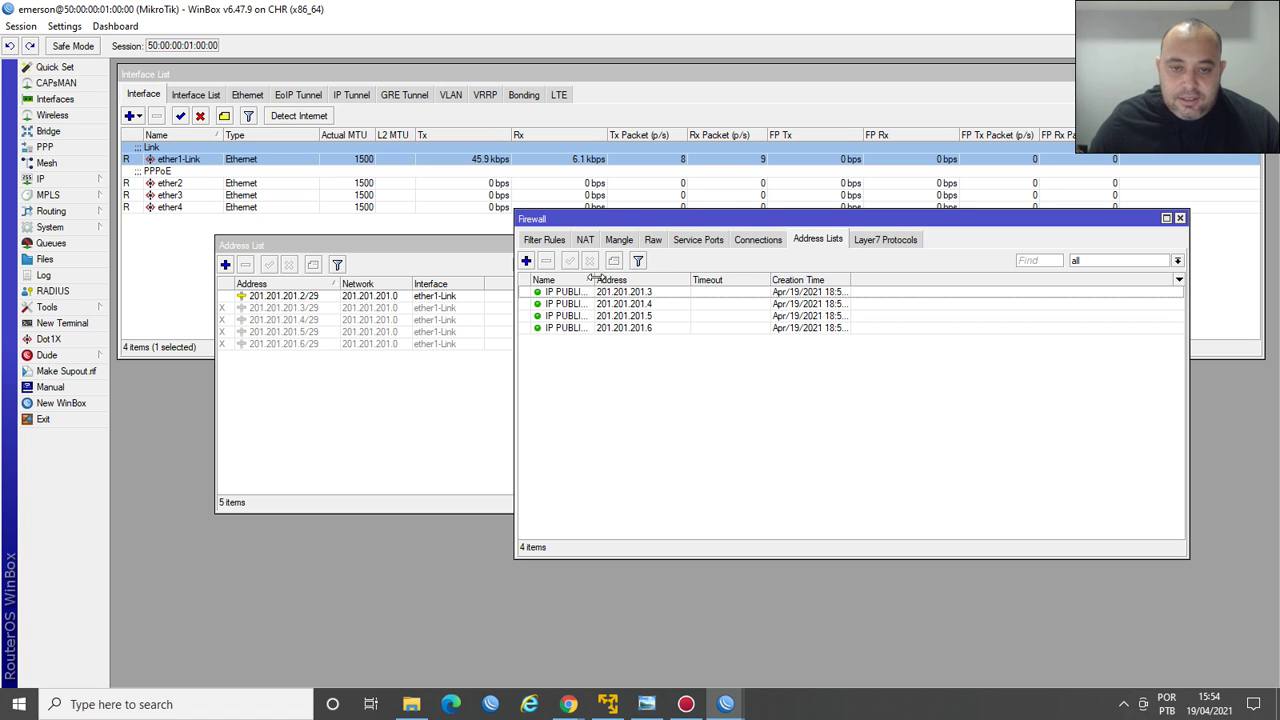
Widen the Name column and review the four IP PUBLICO LIBERADO entries .3–.6.
left_click_drag(594, 280, 627, 280)
left_click(686, 292)
left_click(686, 305)
left_click(686, 316)
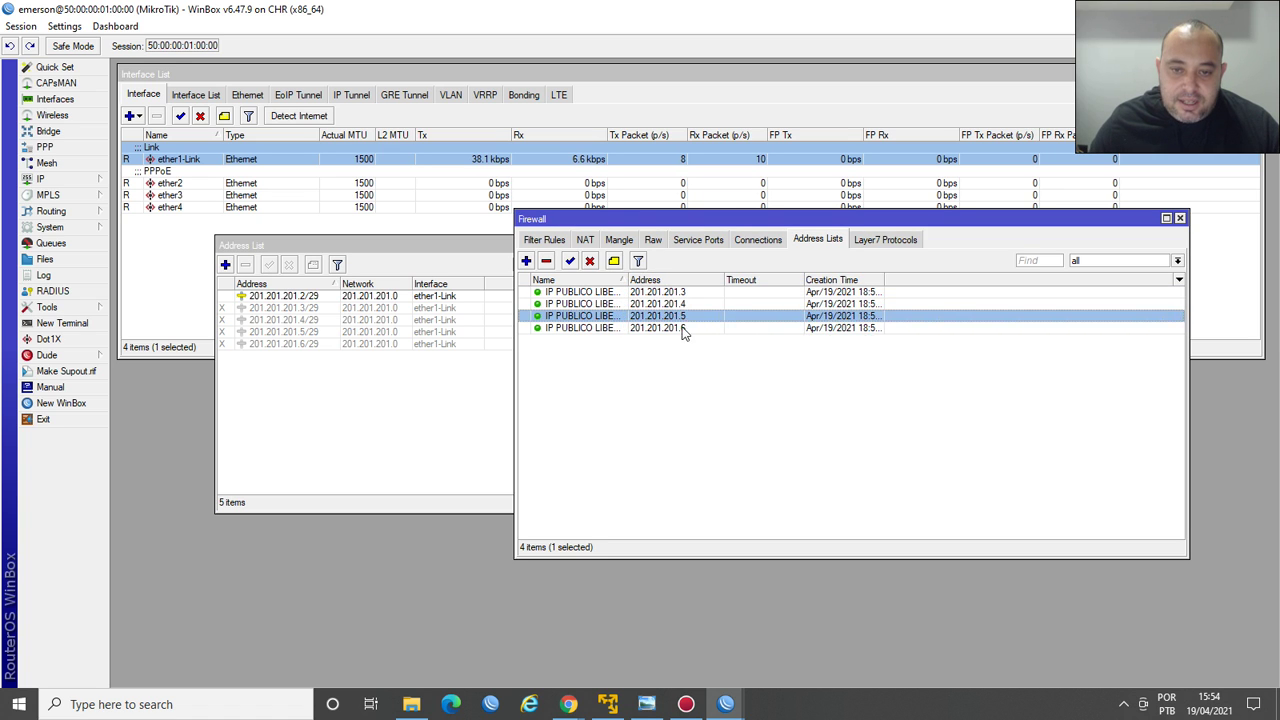
left_click(686, 328)
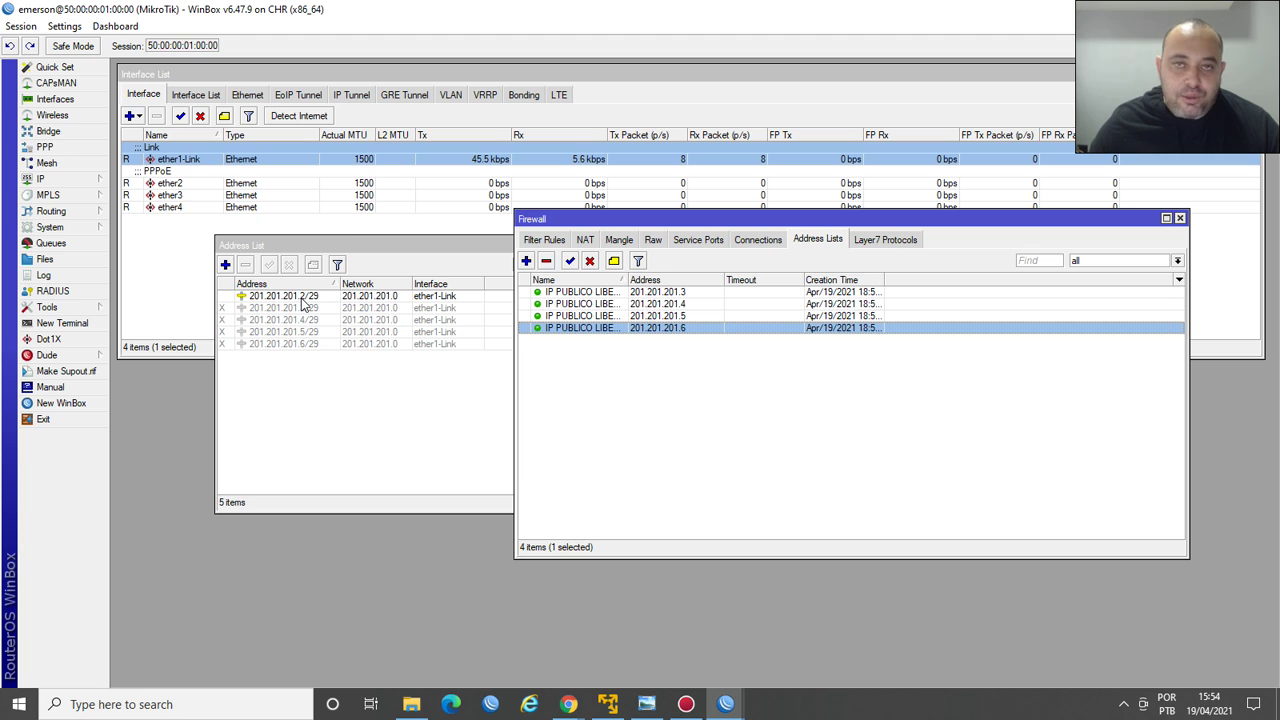
mouse_move(303, 305)
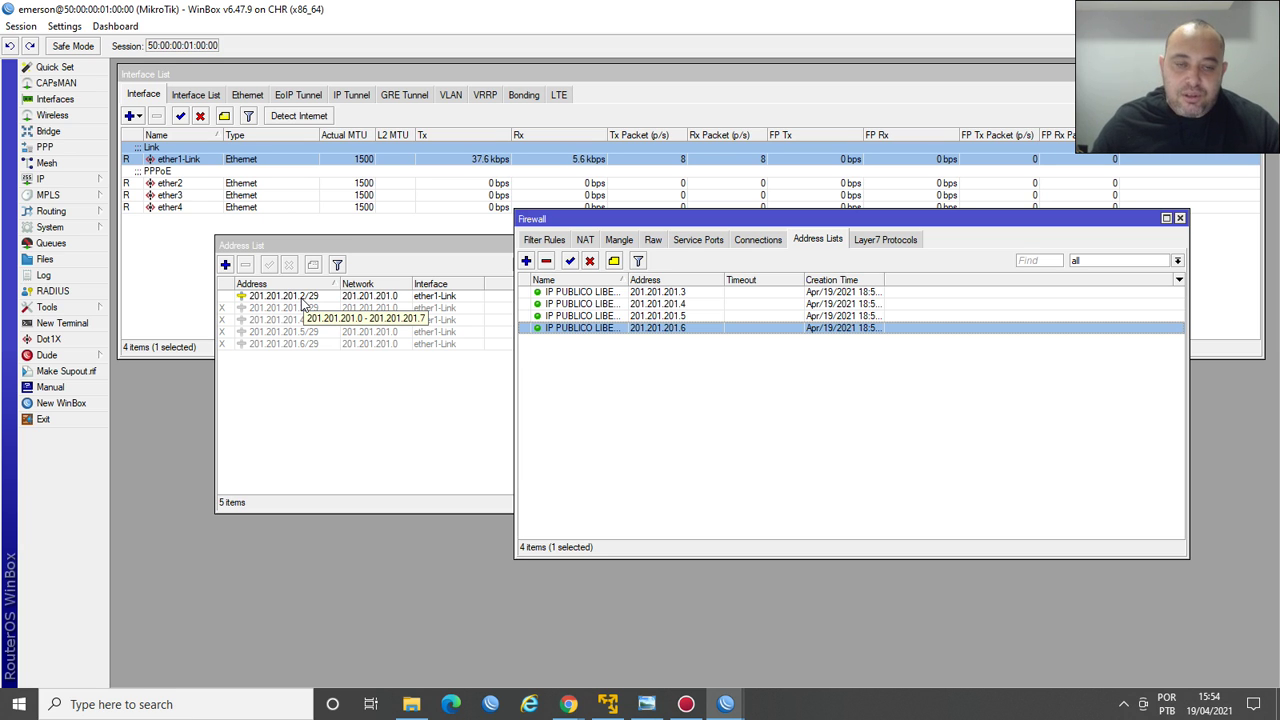
Remove the disabled 201.201.201.3–.6/29 router addresses and widen the firewall Name column.
left_click(298, 346)
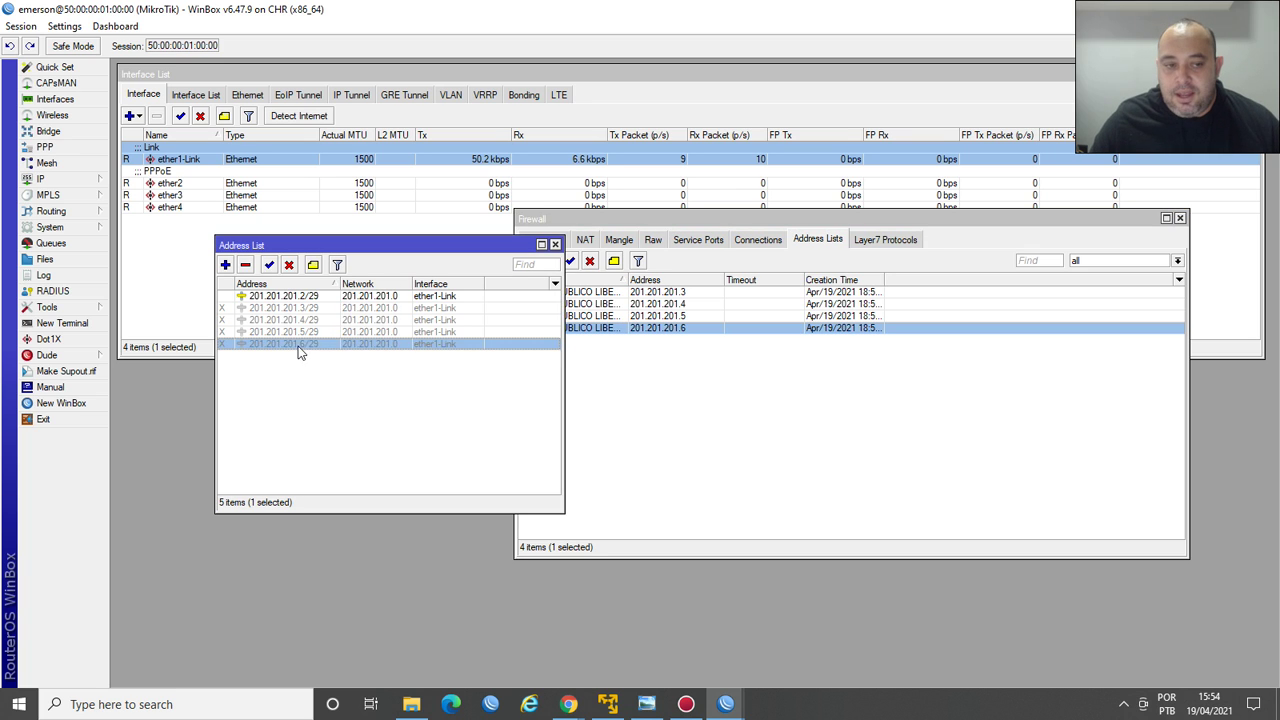
left_click(290, 308, "shift")
left_click(245, 265)
left_click(700, 412)
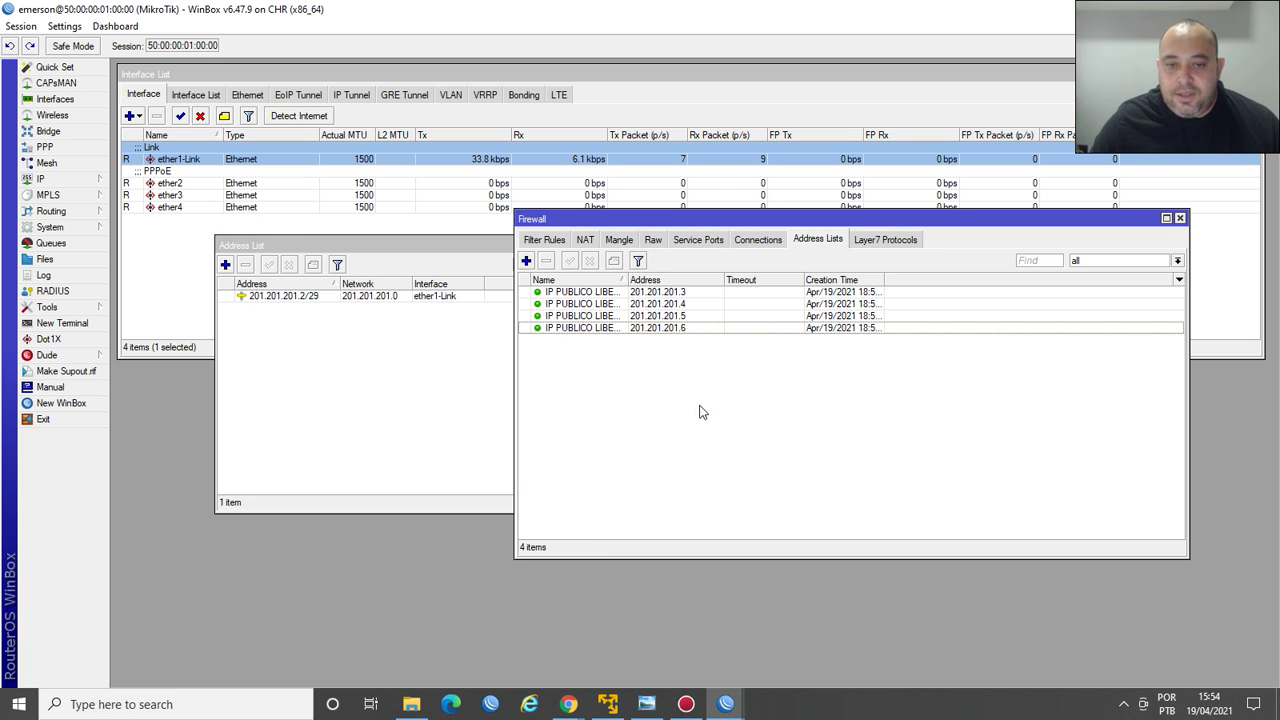
left_click_drag(627, 280, 653, 280)
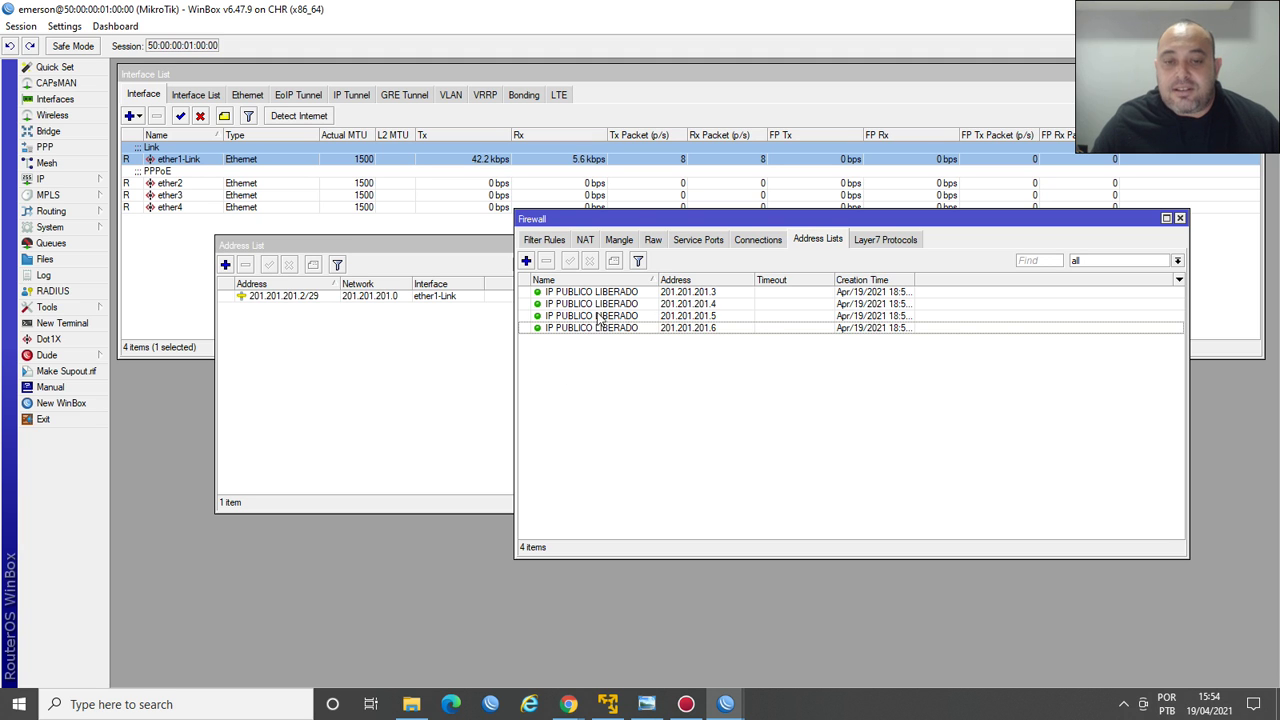
left_click(586, 240)
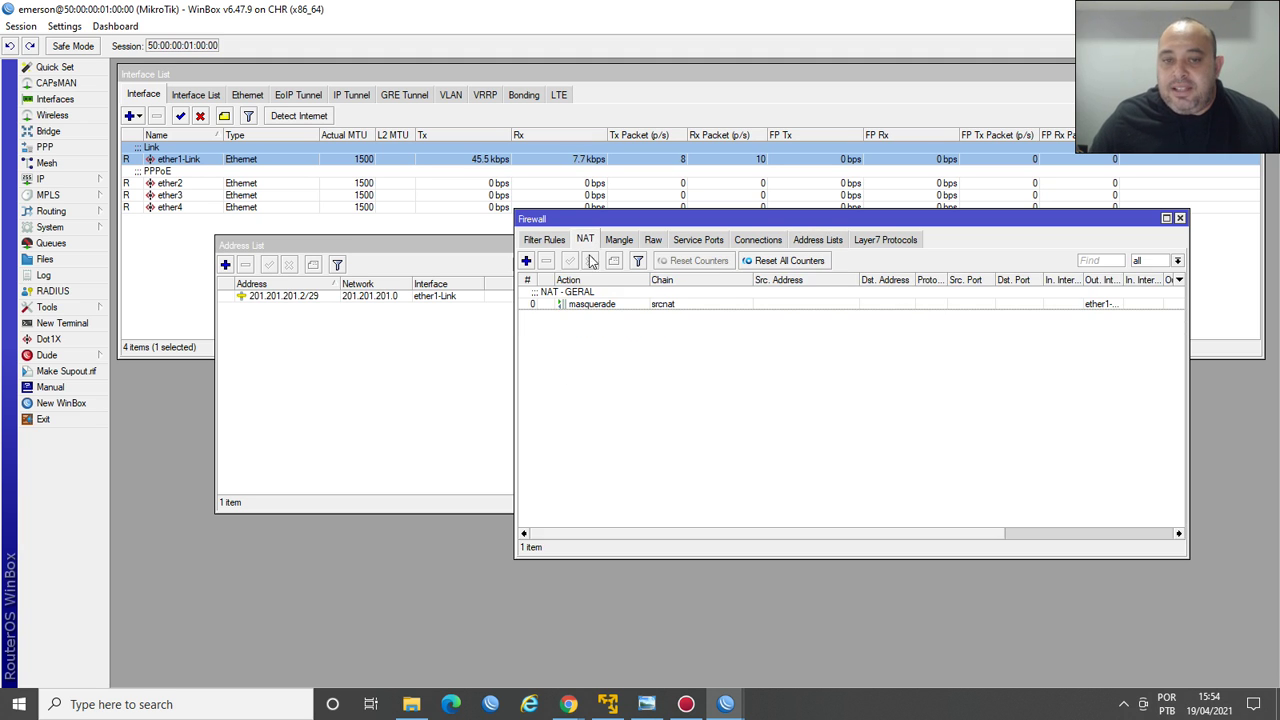
Set the masquerade rule's Advanced Src. Address List to IP PUBLICO LIBERADO and save.
double_click(584, 304)
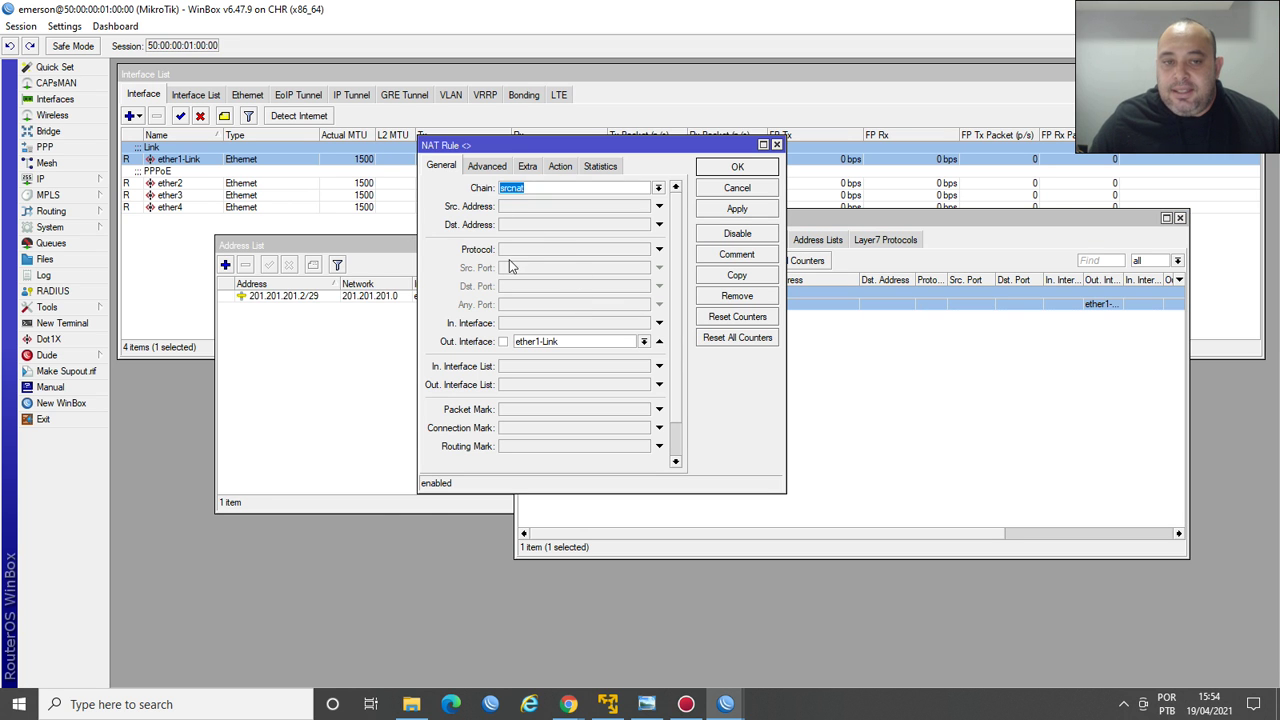
left_click_drag(615, 150, 670, 258)
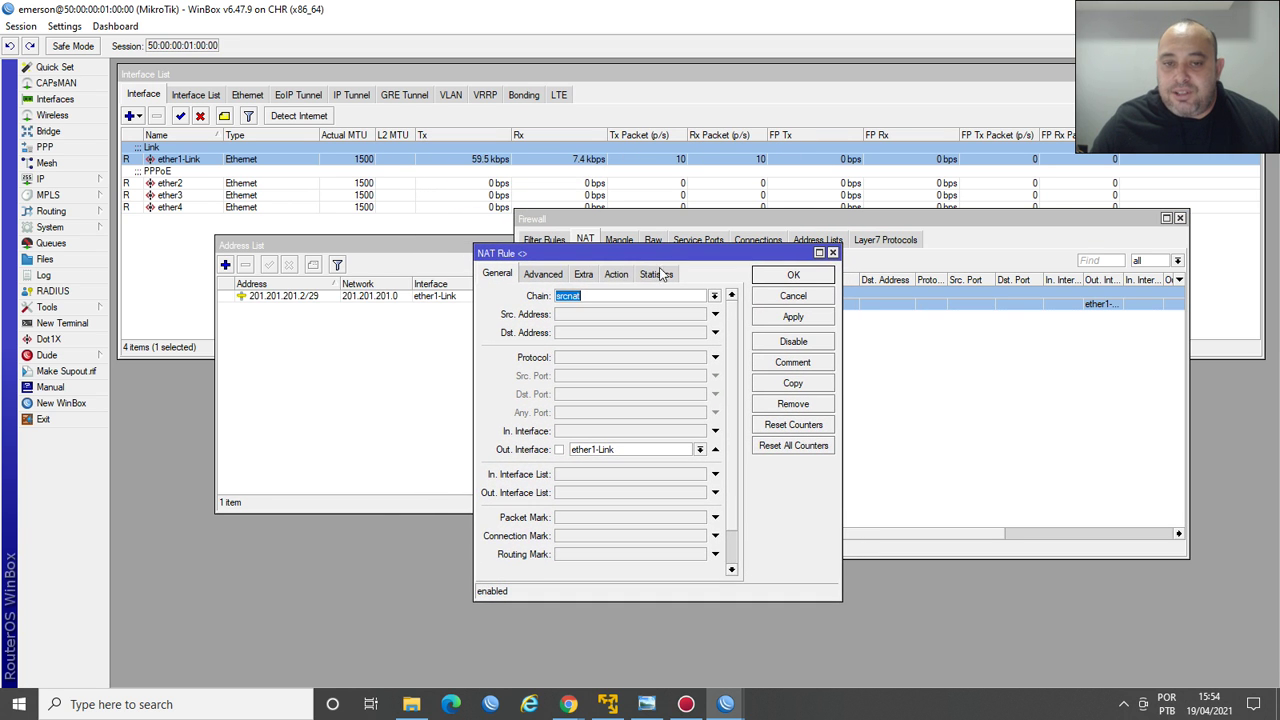
left_click(545, 276)
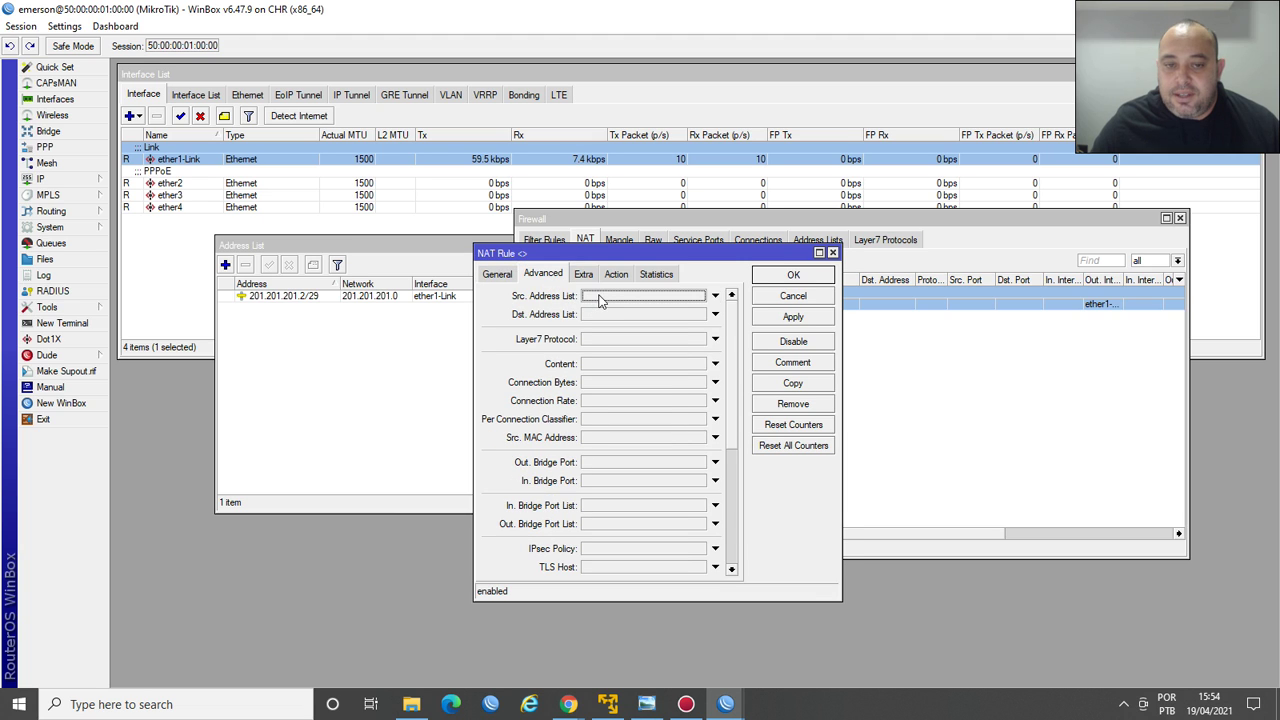
left_click(600, 297)
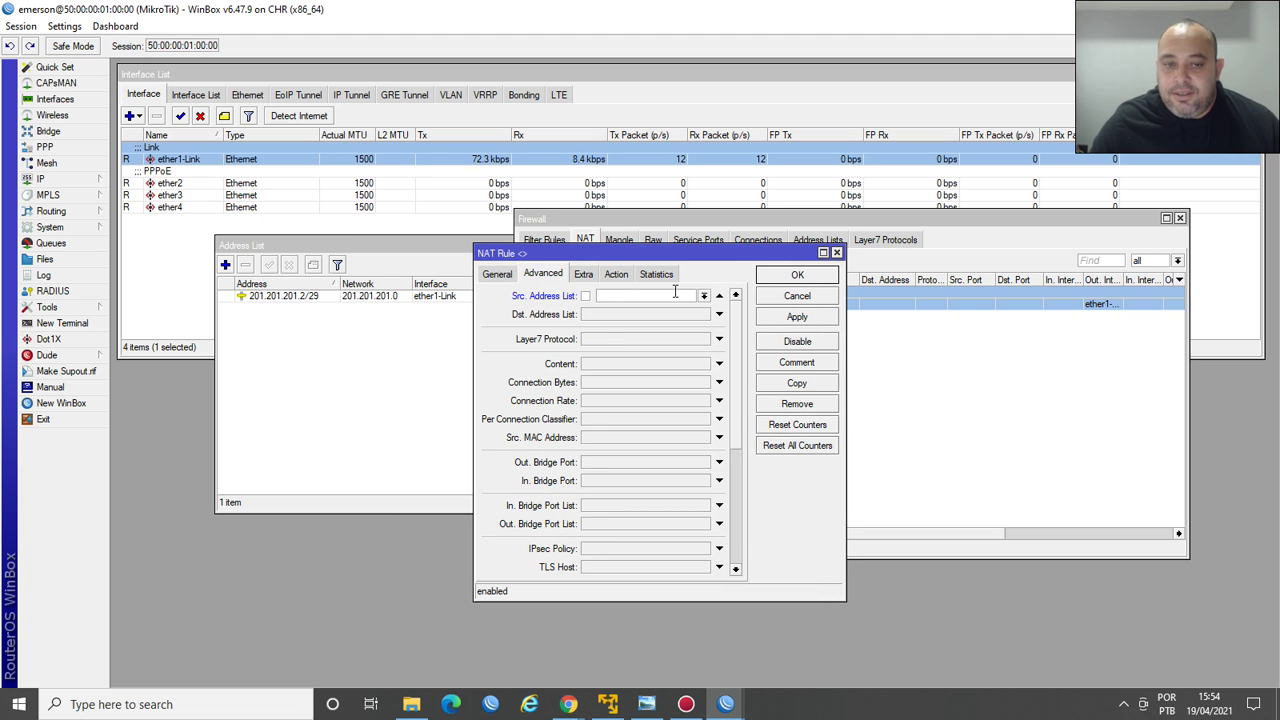
left_click(705, 297)
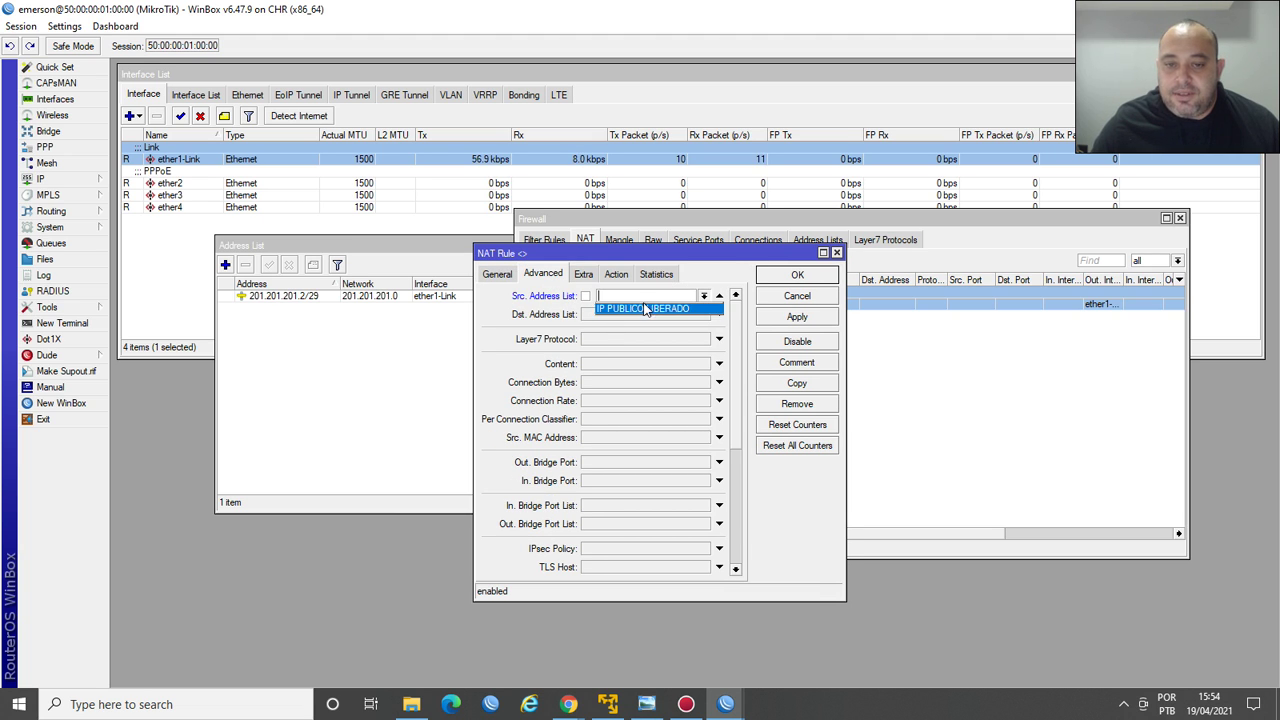
left_click(645, 310)
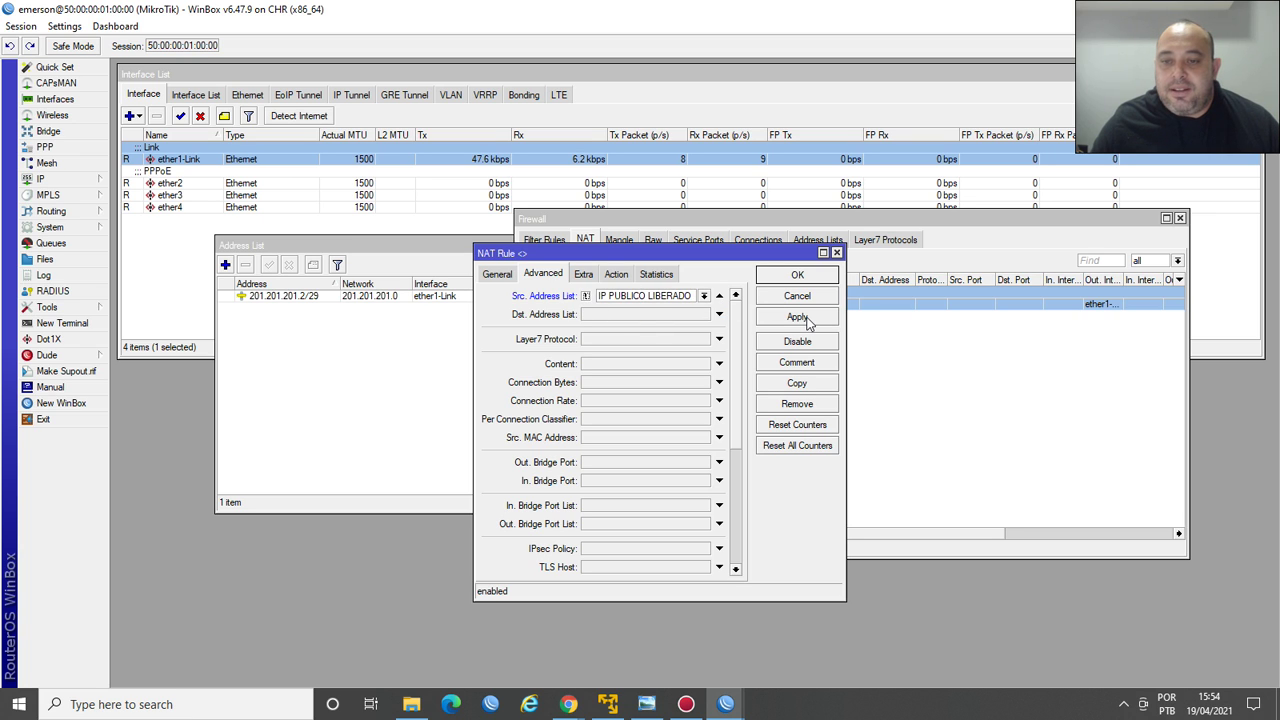
left_click(806, 320)
left_click(797, 276)
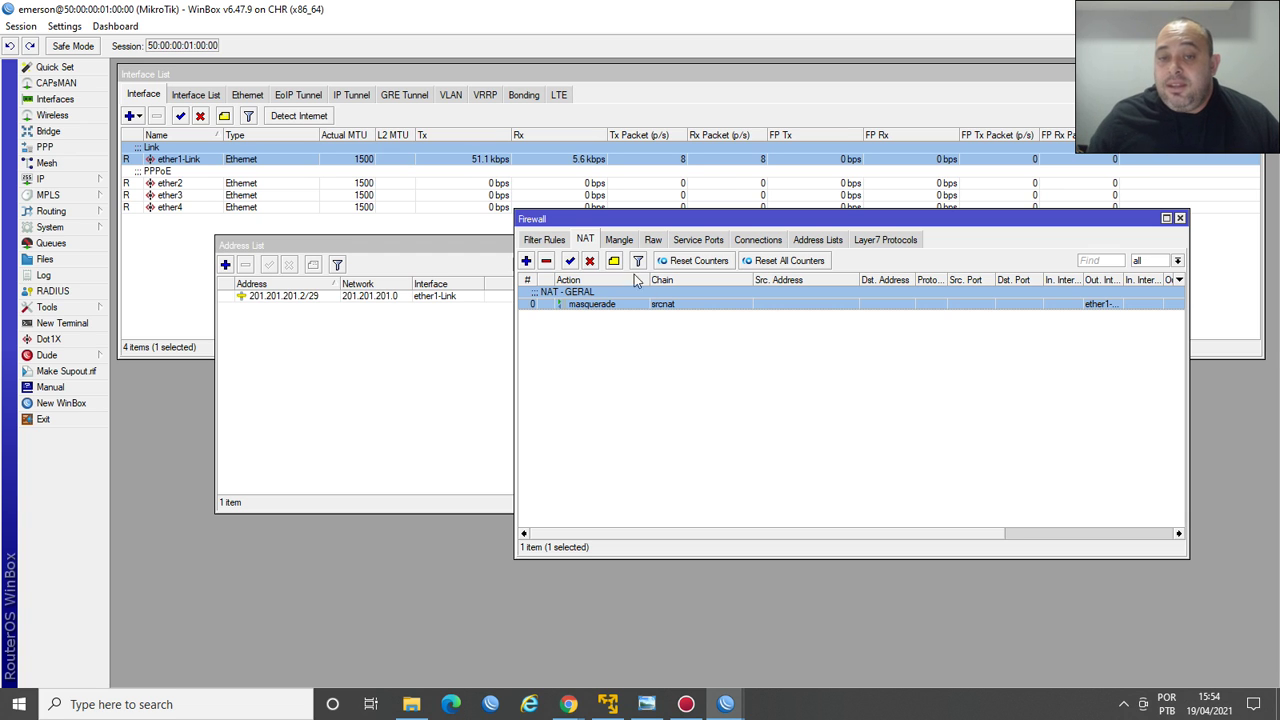
left_click(808, 240)
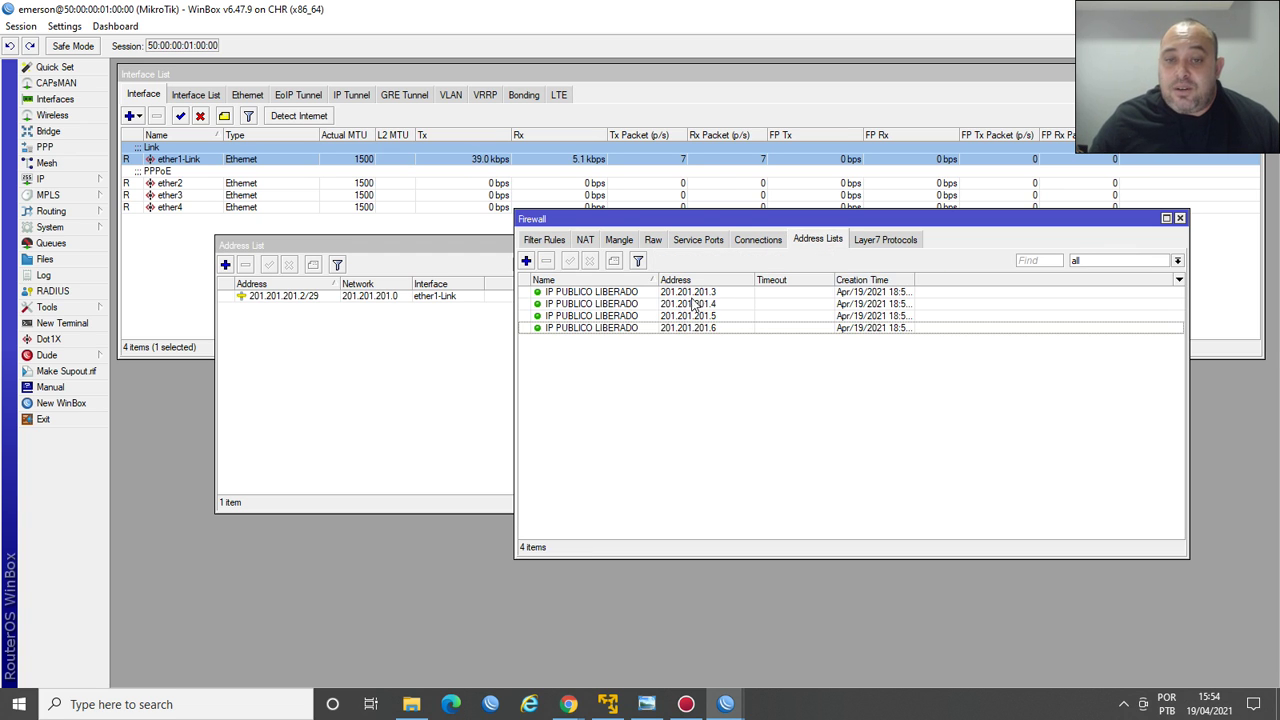
left_click(588, 240)
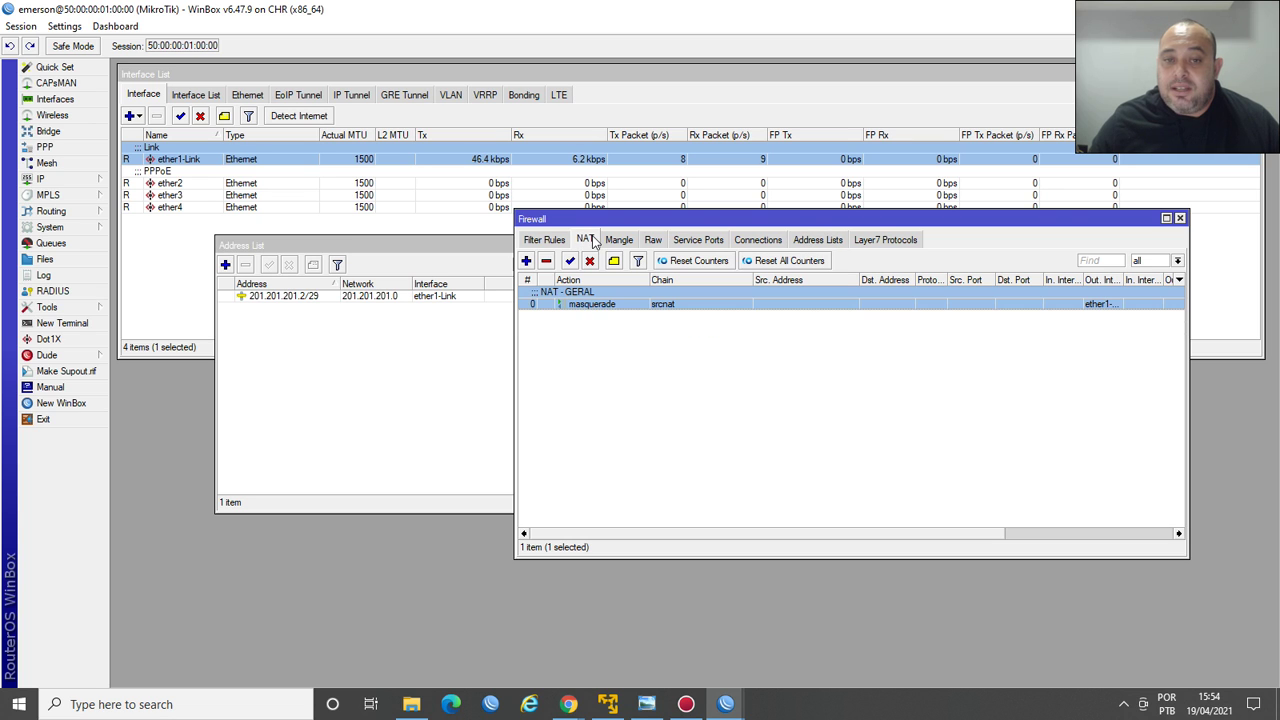
double_click(600, 304)
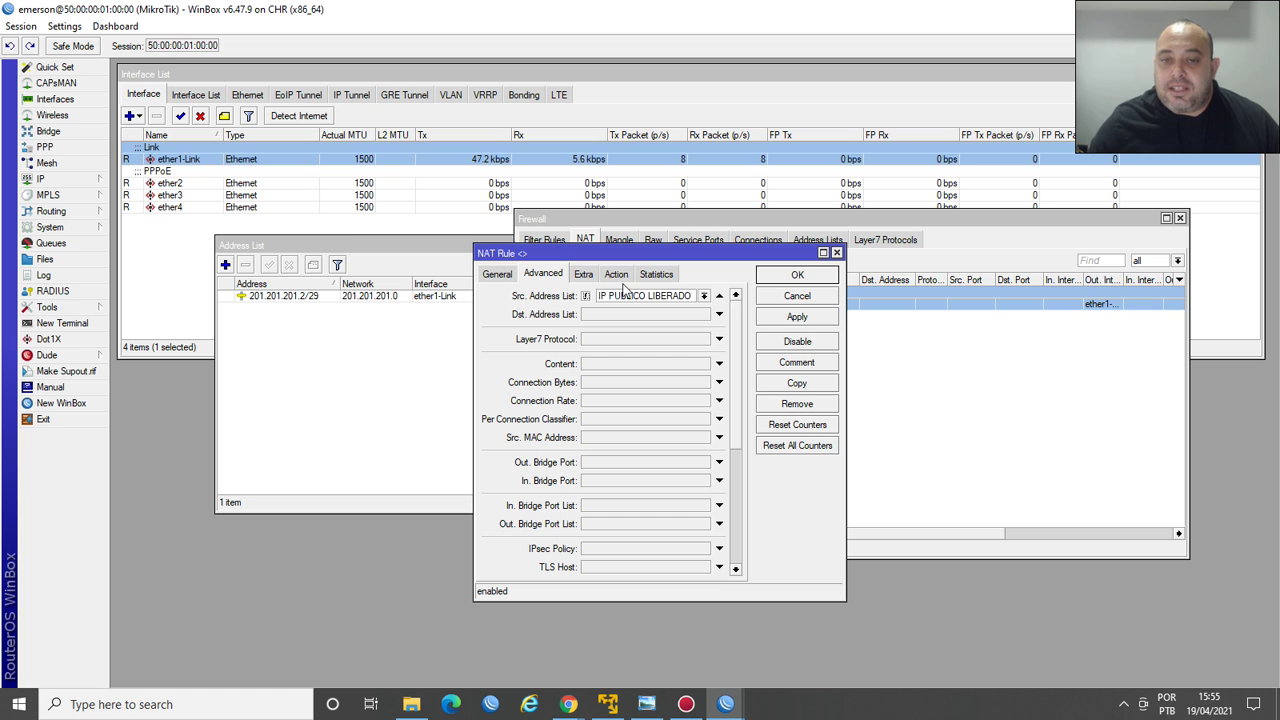
left_click(616, 274)
left_click(779, 277)
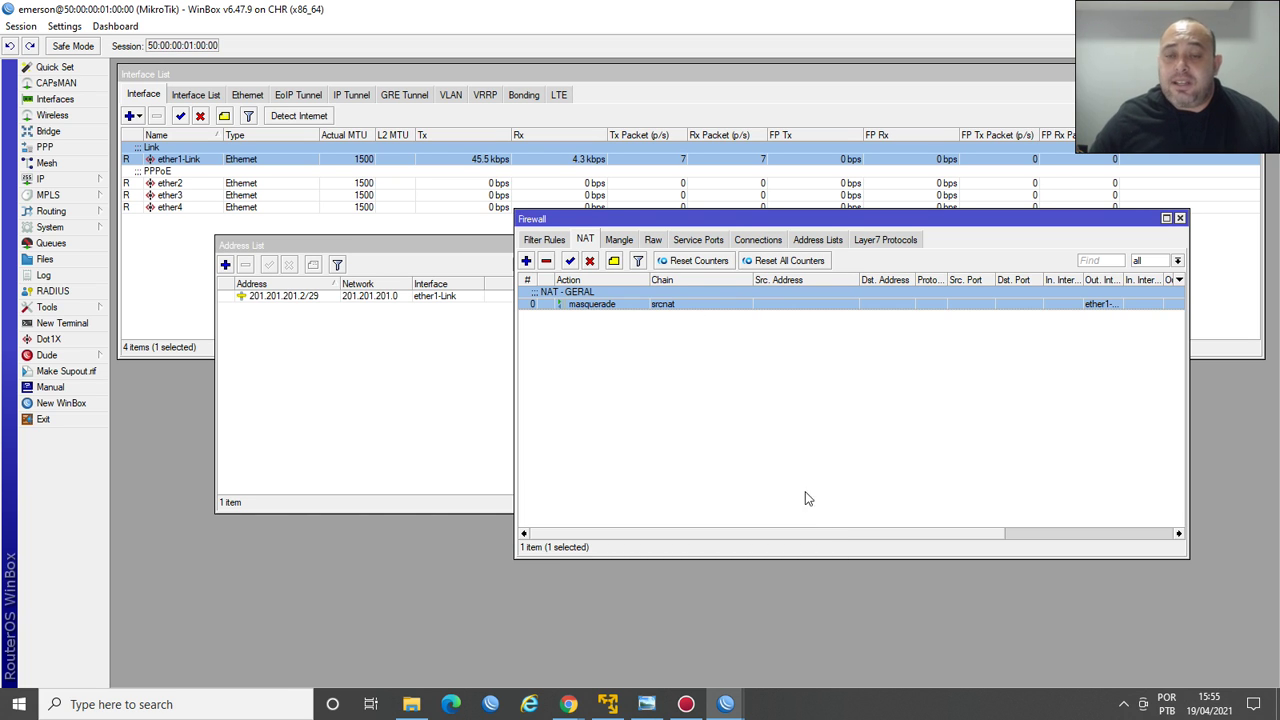
left_click(287, 300)
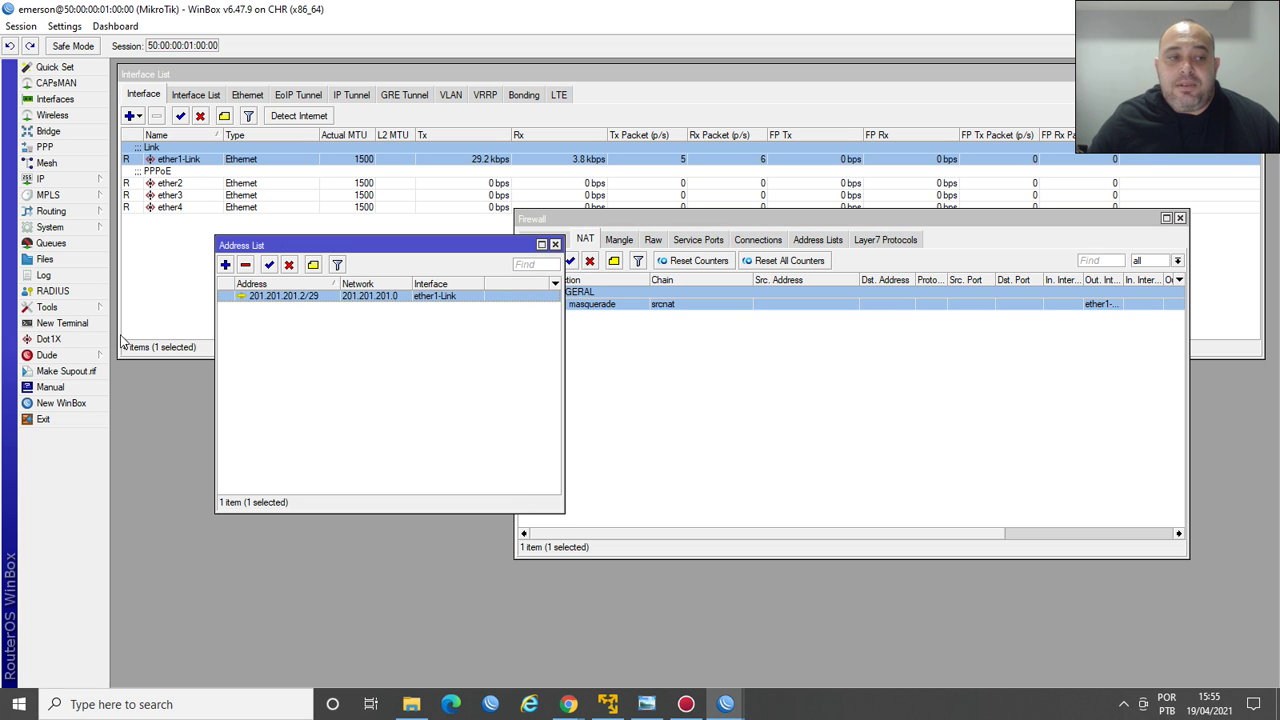
left_click(62, 323)
Run ping uol.com.br in the router terminal, then close it.
type("ping uol.com.br")
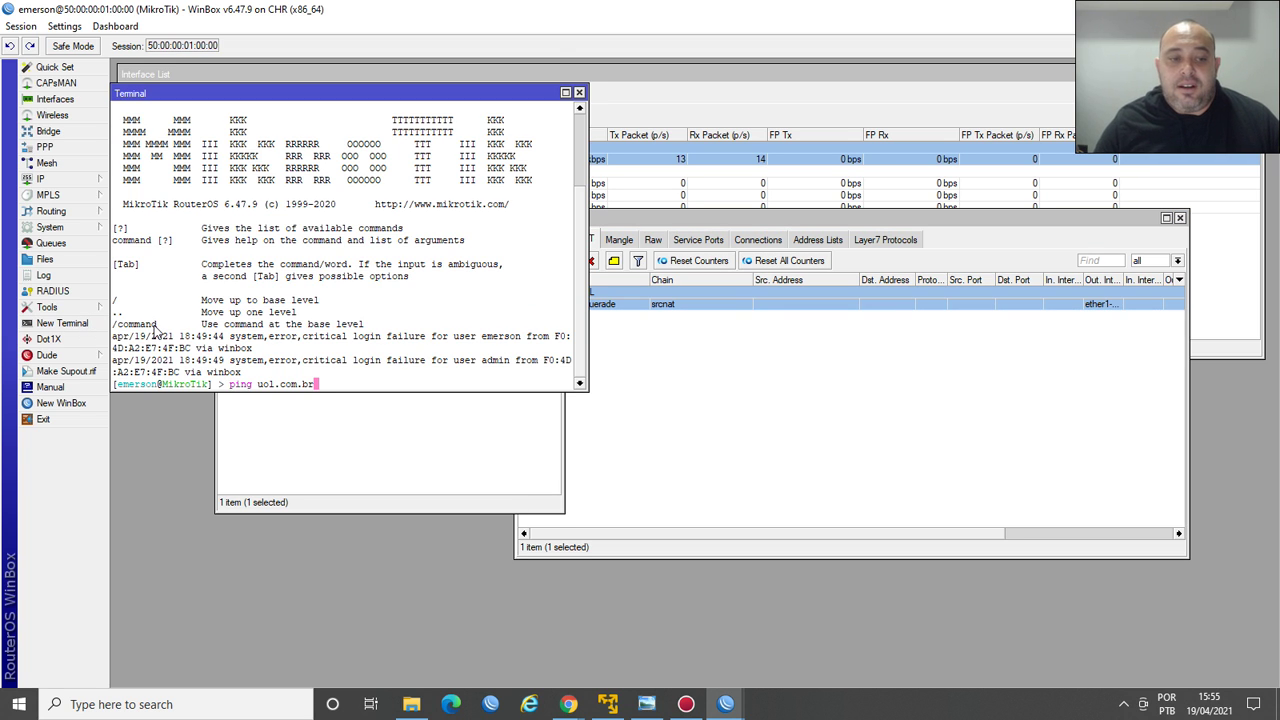
key("Return")
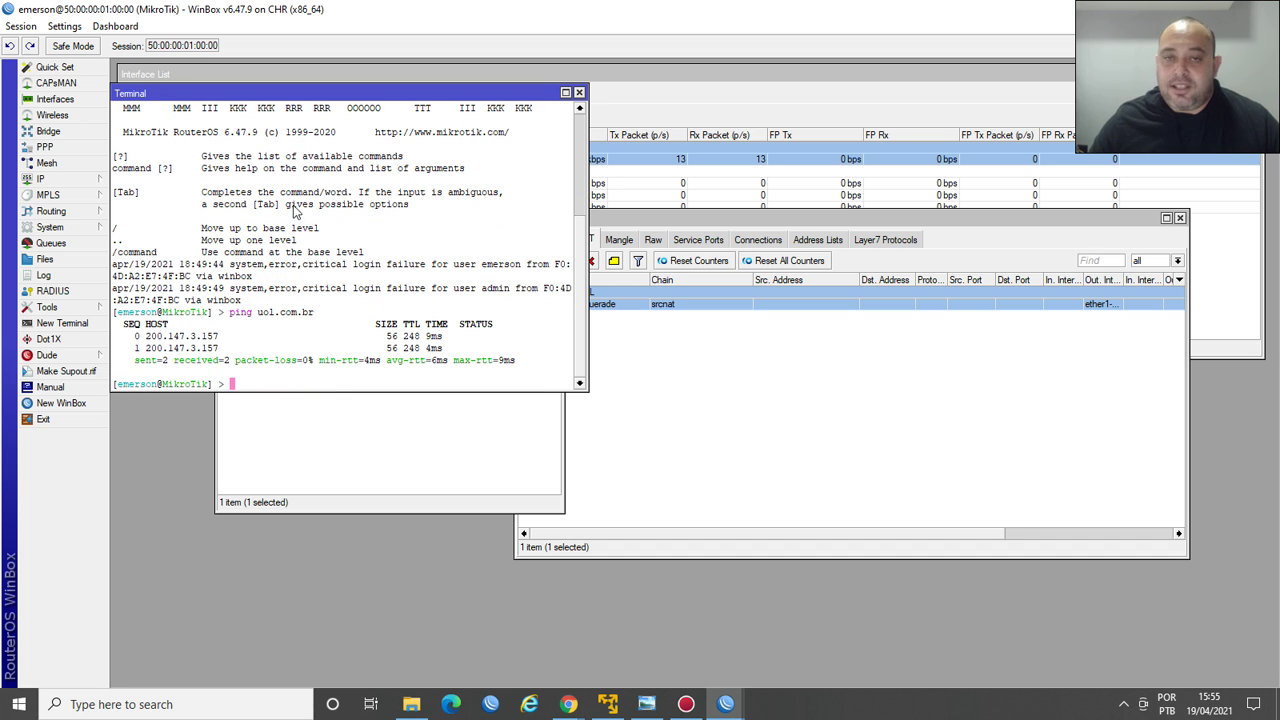
left_click(579, 93)
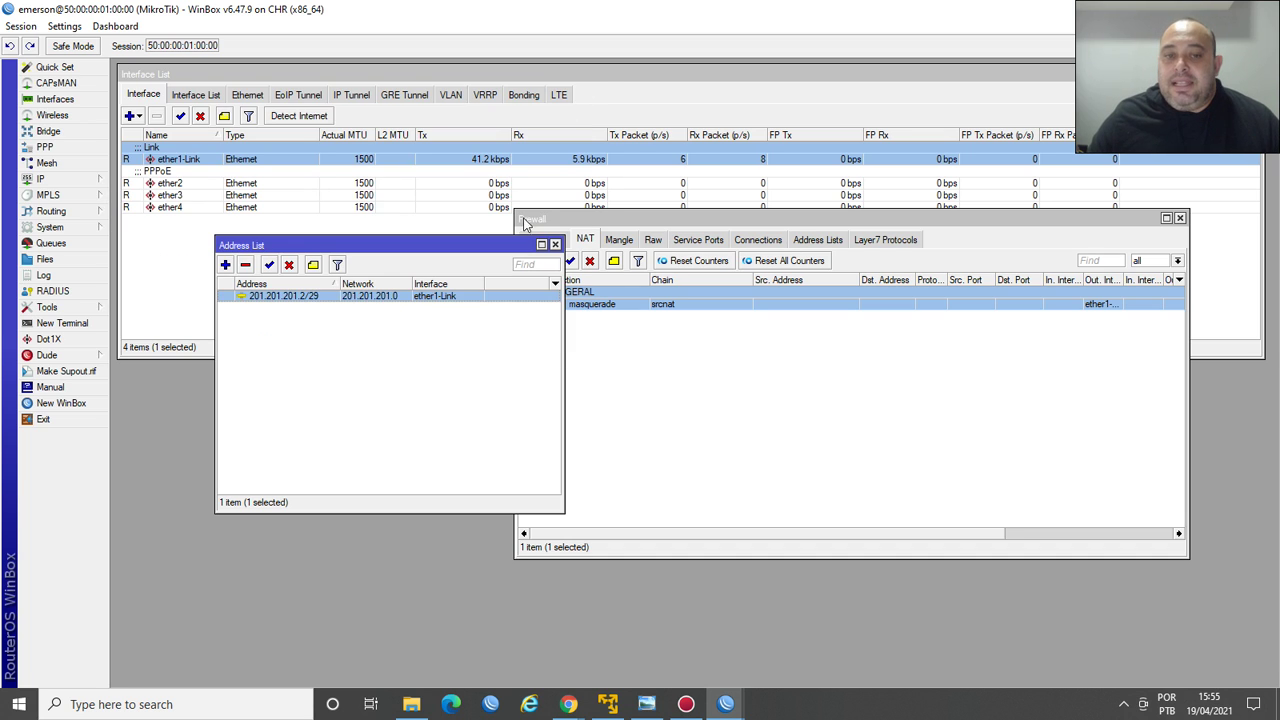
Open IP > Routes and inspect the 0.0.0.0/0 default route via 201.201.201.1.
left_click(88, 180)
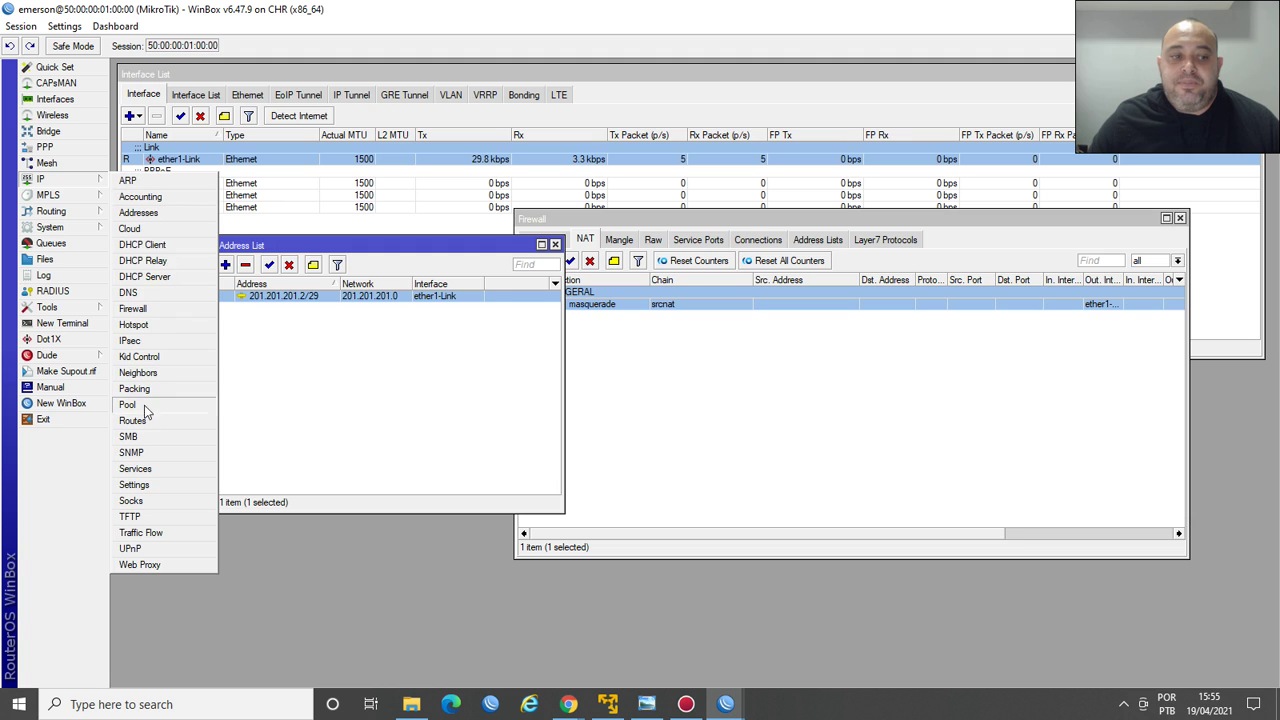
left_click(134, 421)
left_click(406, 152)
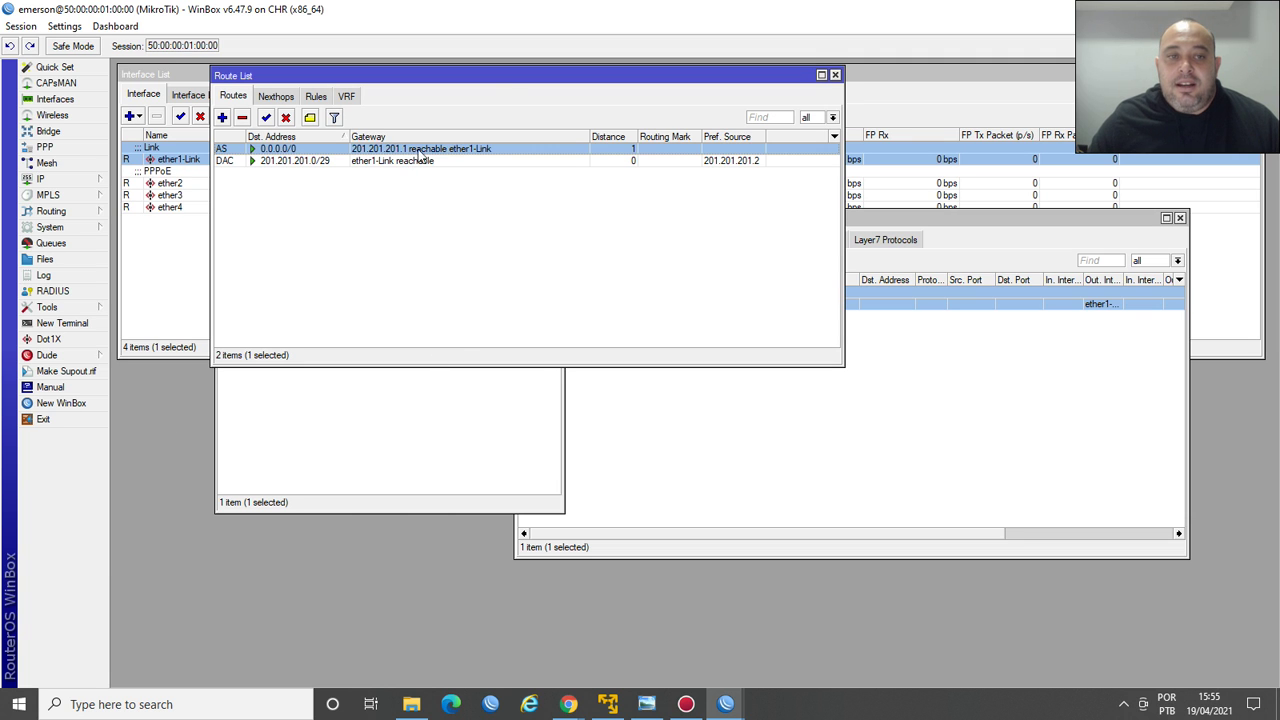
left_click_drag(501, 80, 793, 347)
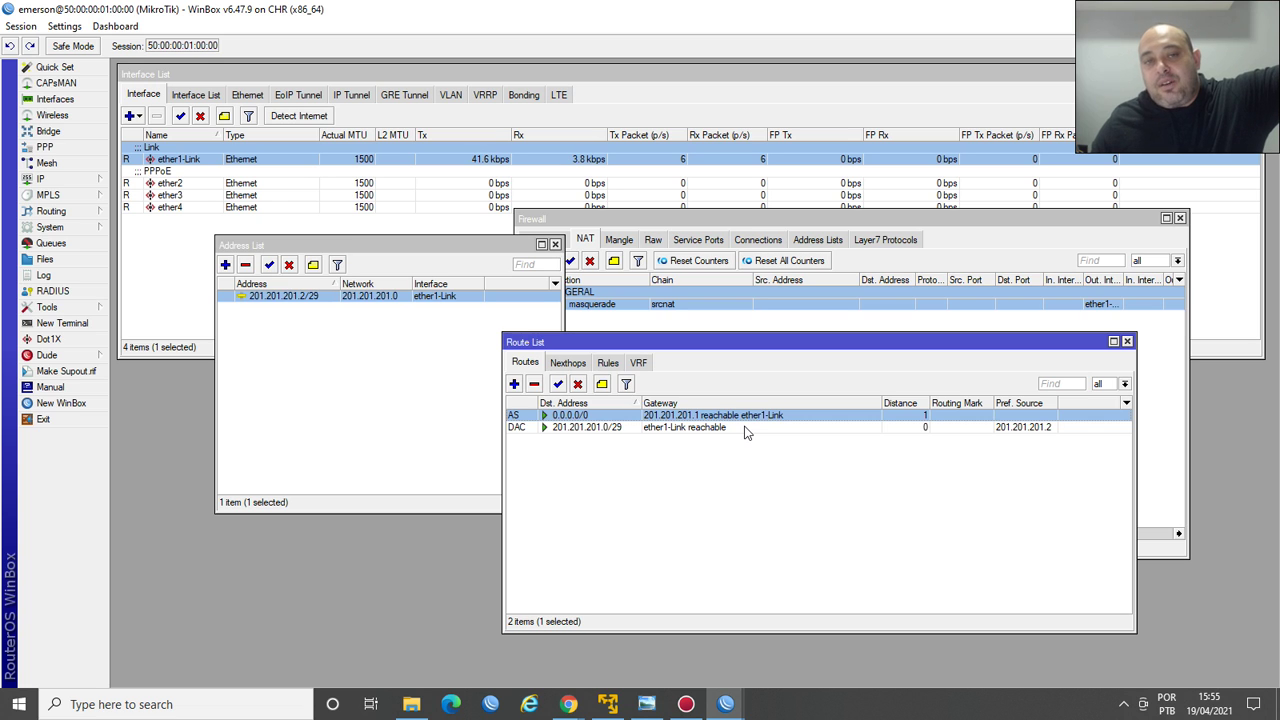
Rerun ping uol.com.br in a new terminal until replies arrive, then close it.
left_click(70, 323)
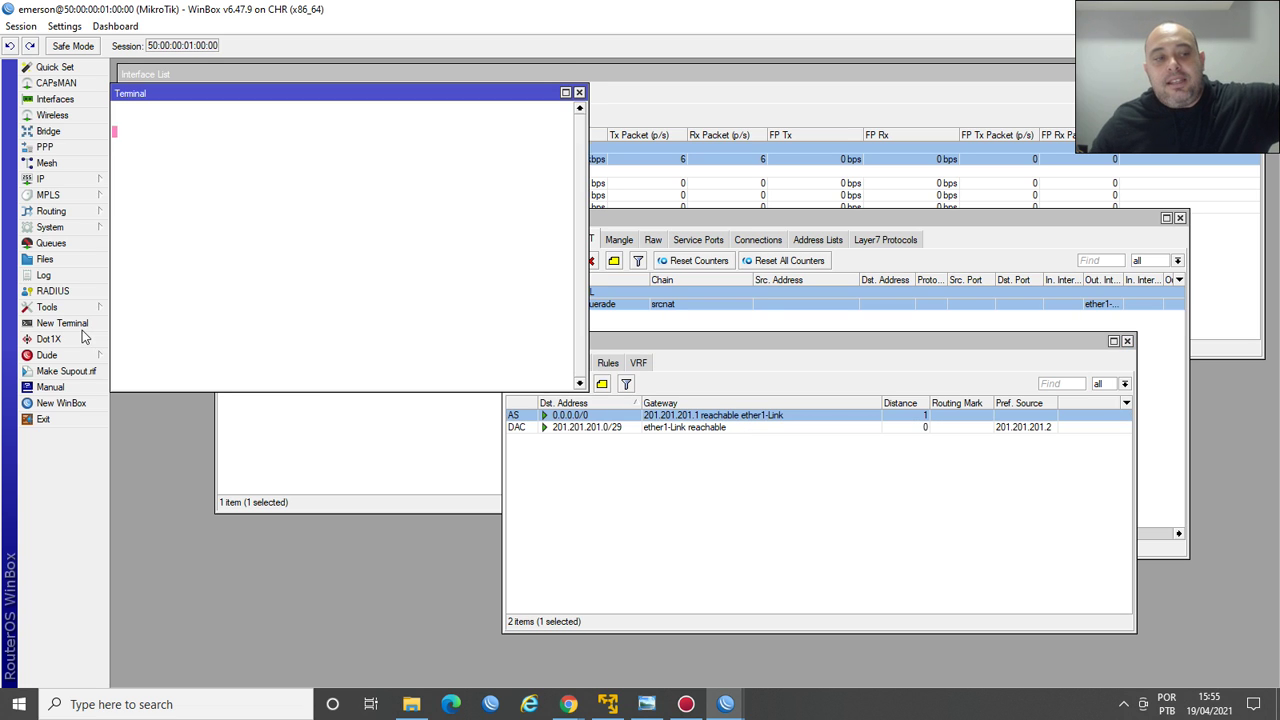
key("Up")
key("Return")
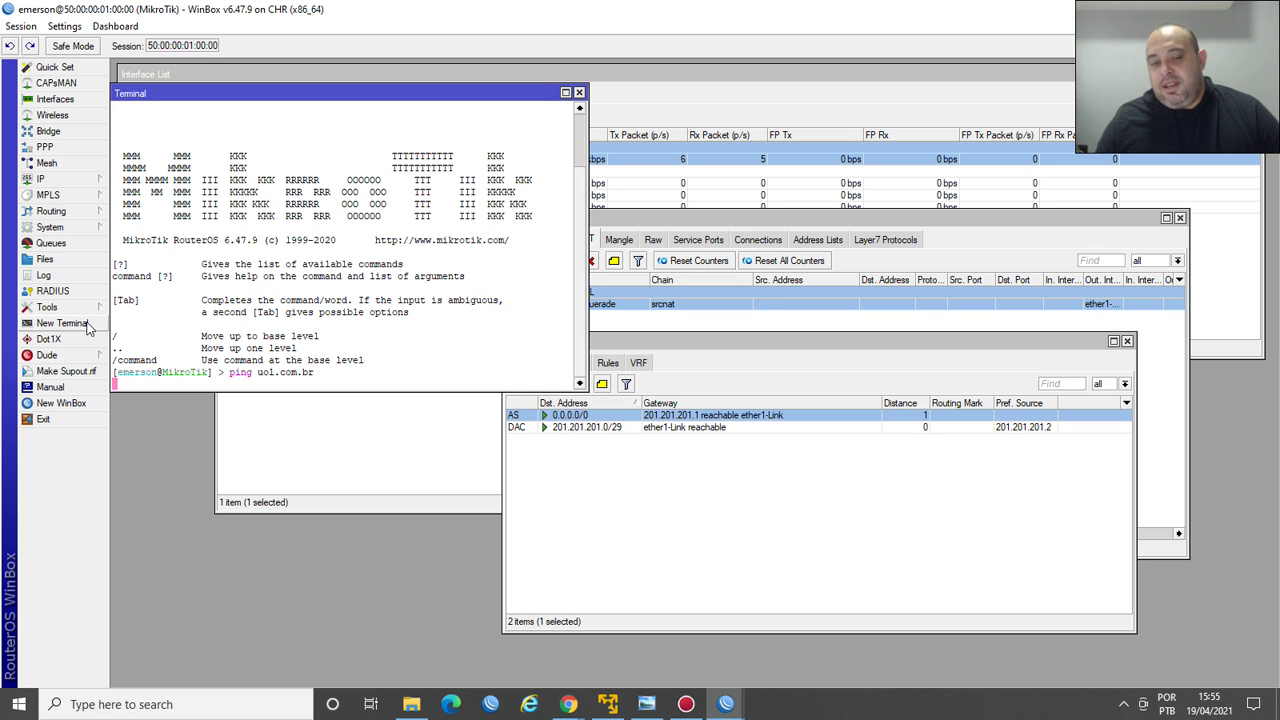
key("Up")
key("Return")
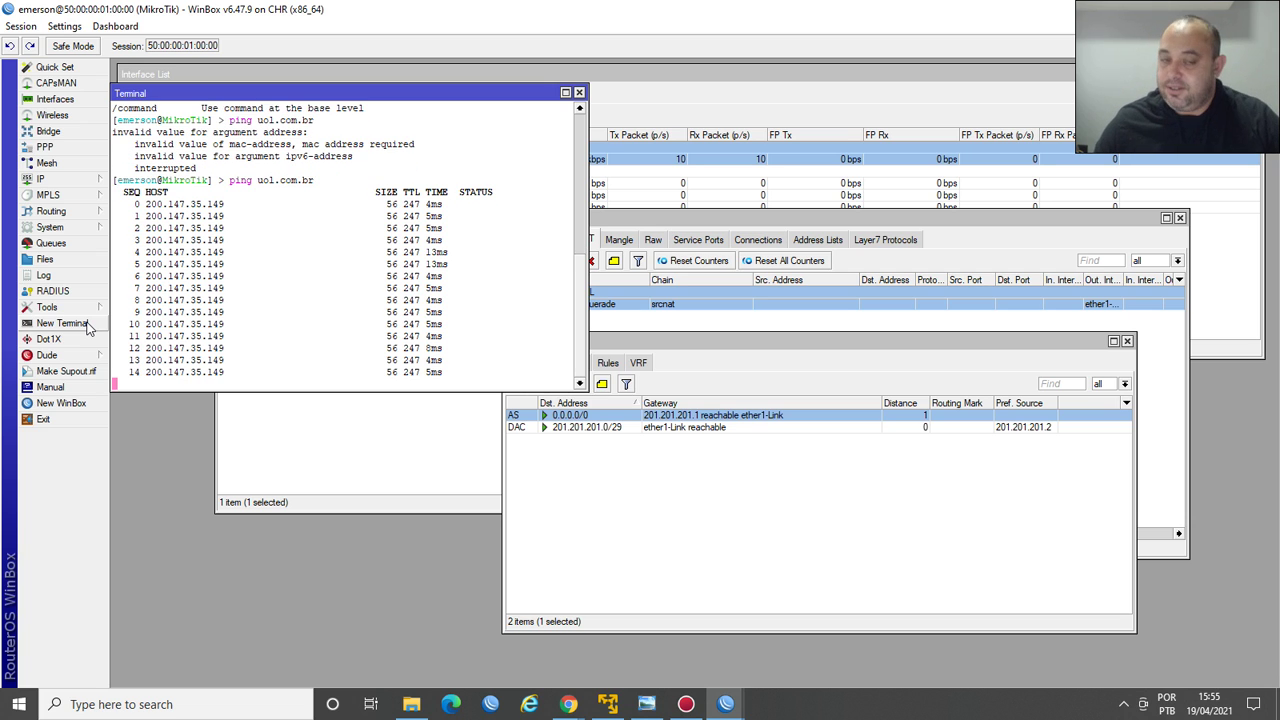
left_click(579, 93)
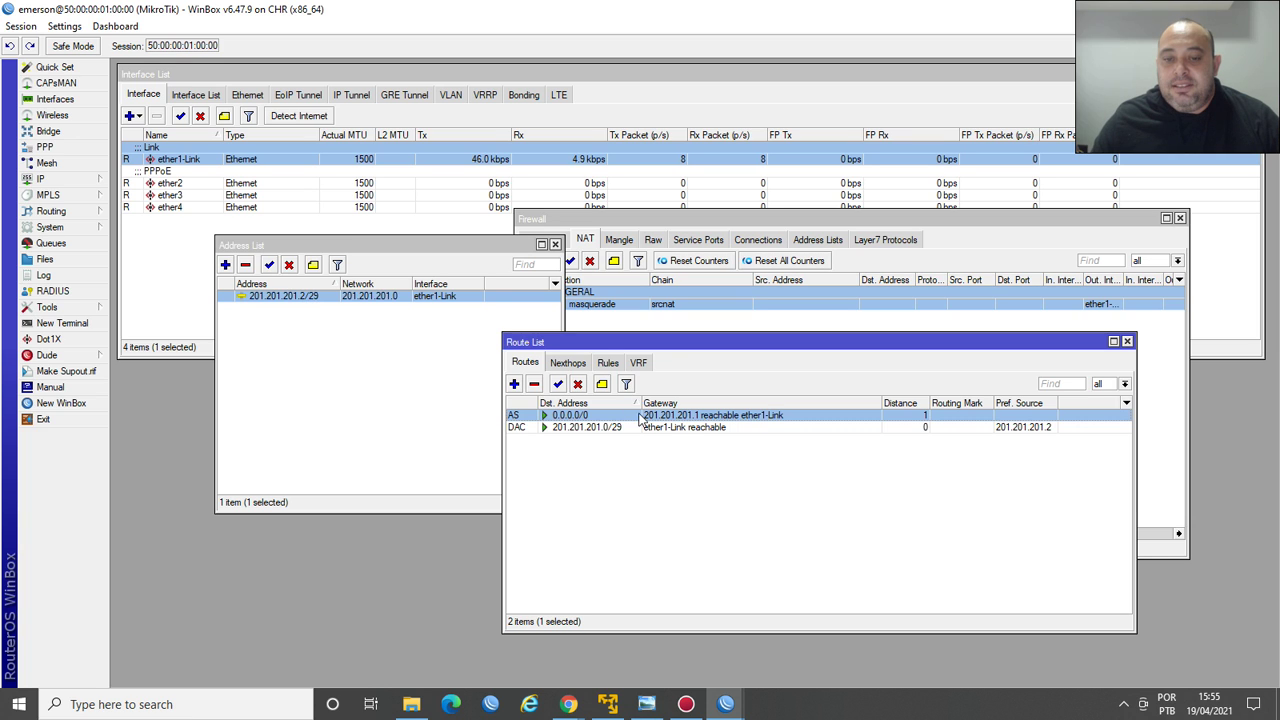
Close the route list and open the masquerade NAT rule to inspect its Src. Address List condition.
left_click(1127, 341)
left_click(815, 245)
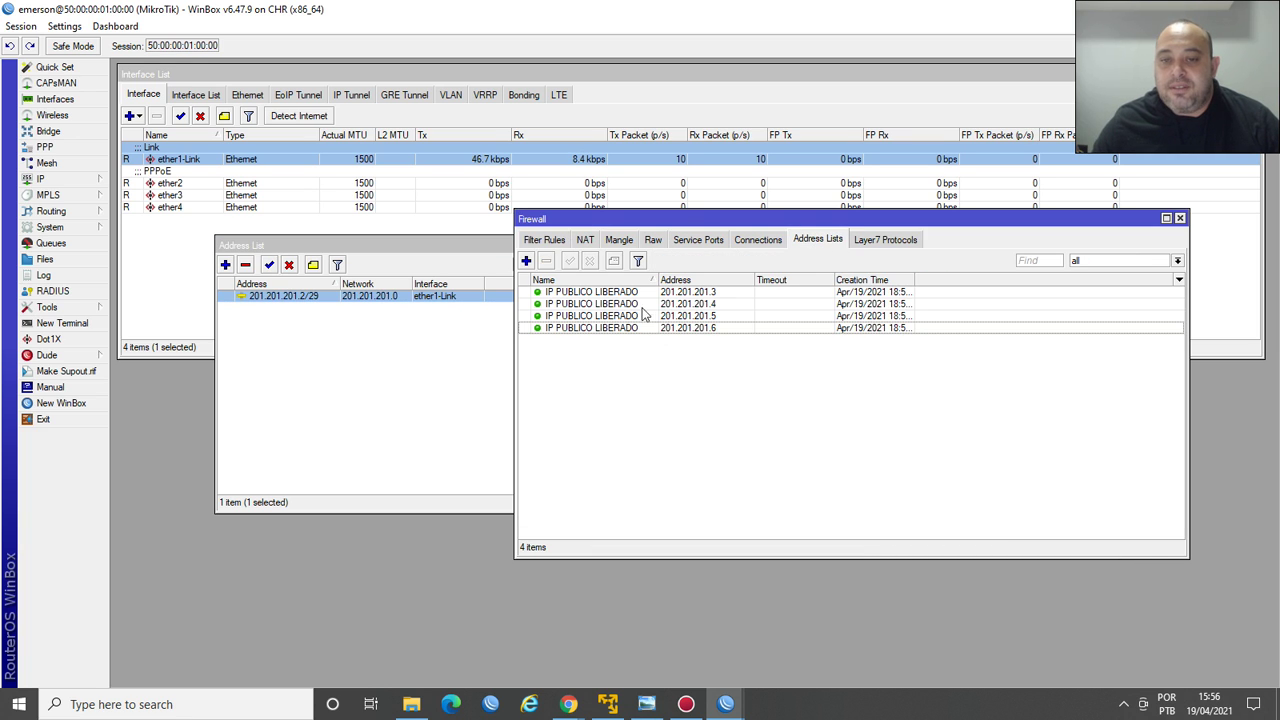
left_click(586, 241)
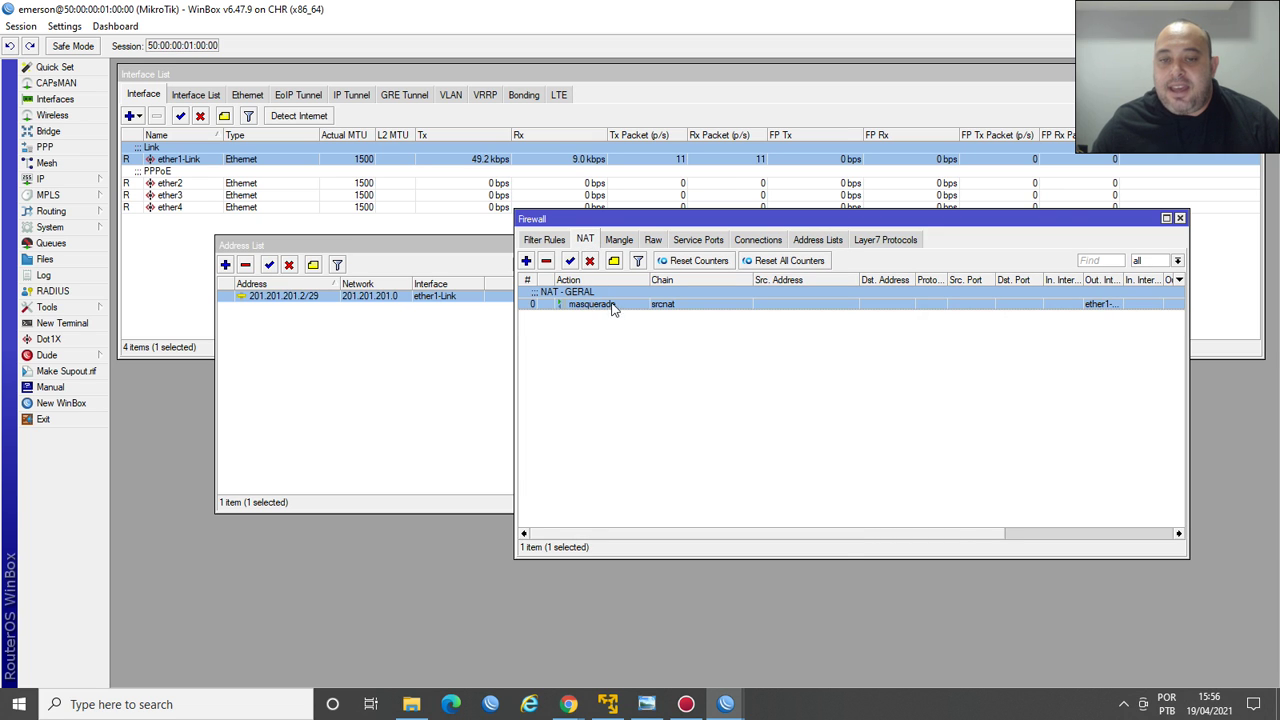
double_click(612, 304)
left_click(542, 275)
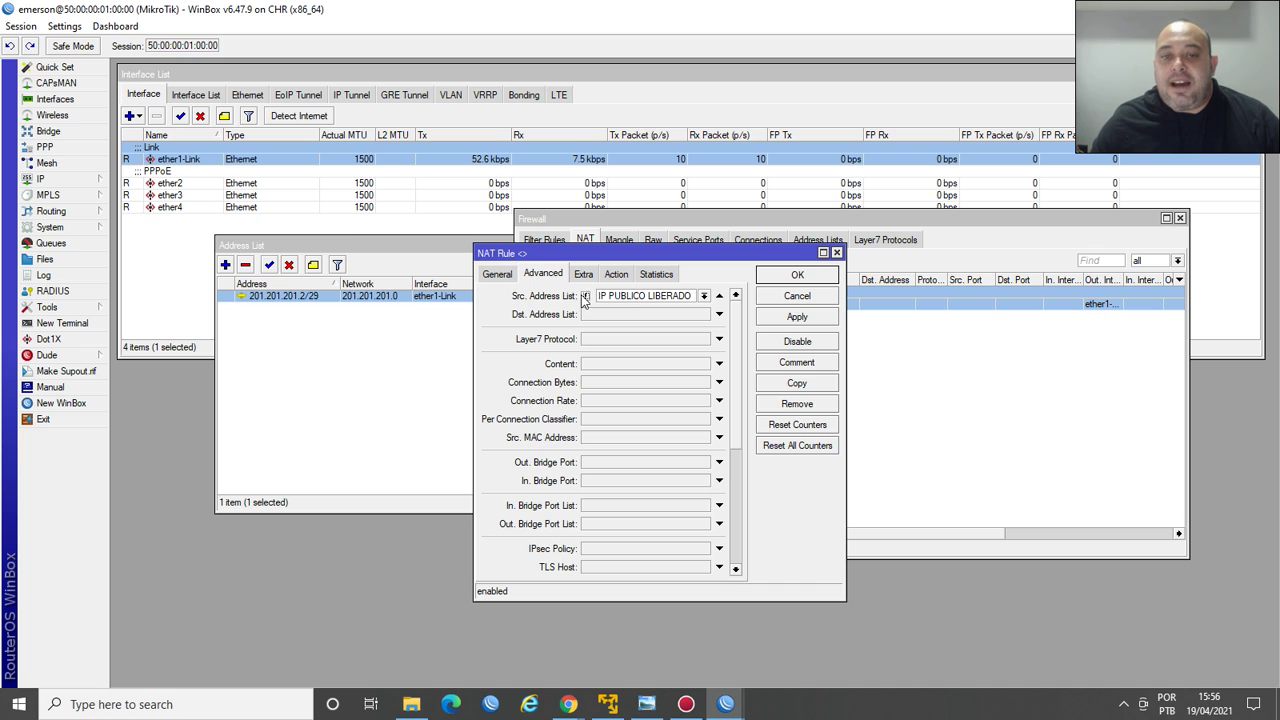
left_click(497, 274)
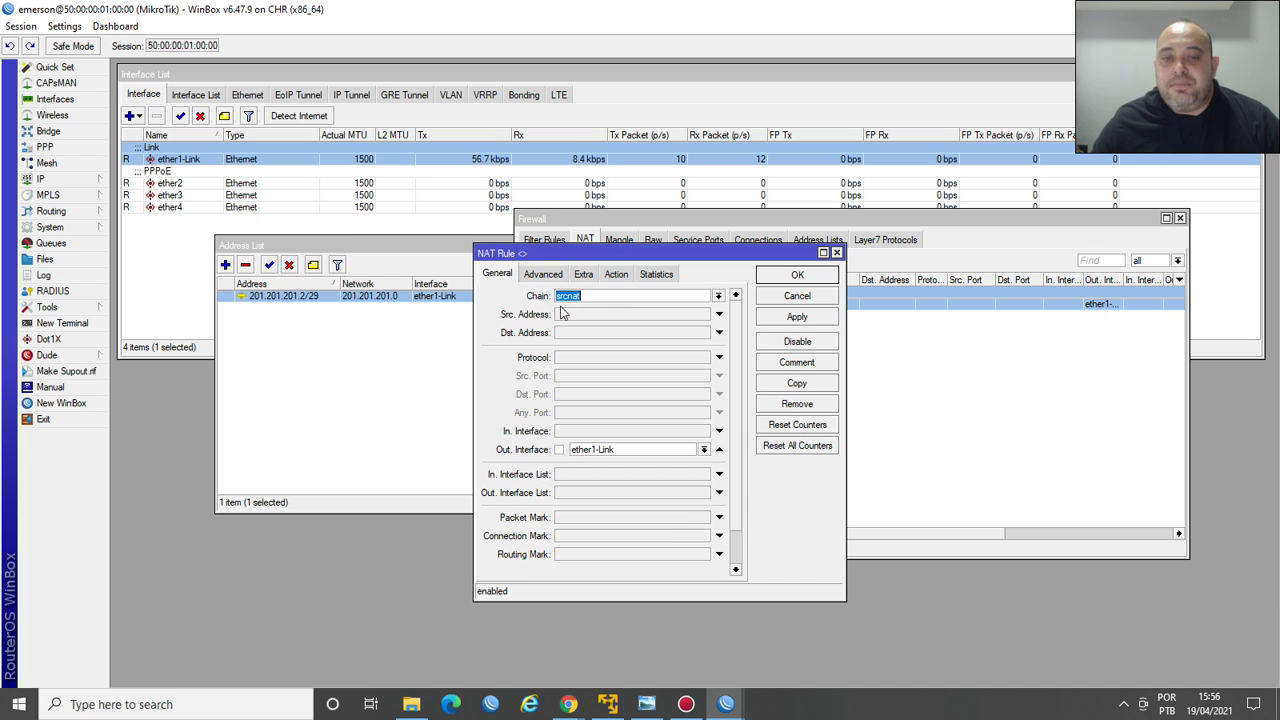
Trial a 201.201.201.3 source address condition, then remove it, keeping only the IP PUBLICO LIBERADO list.
left_click(592, 314)
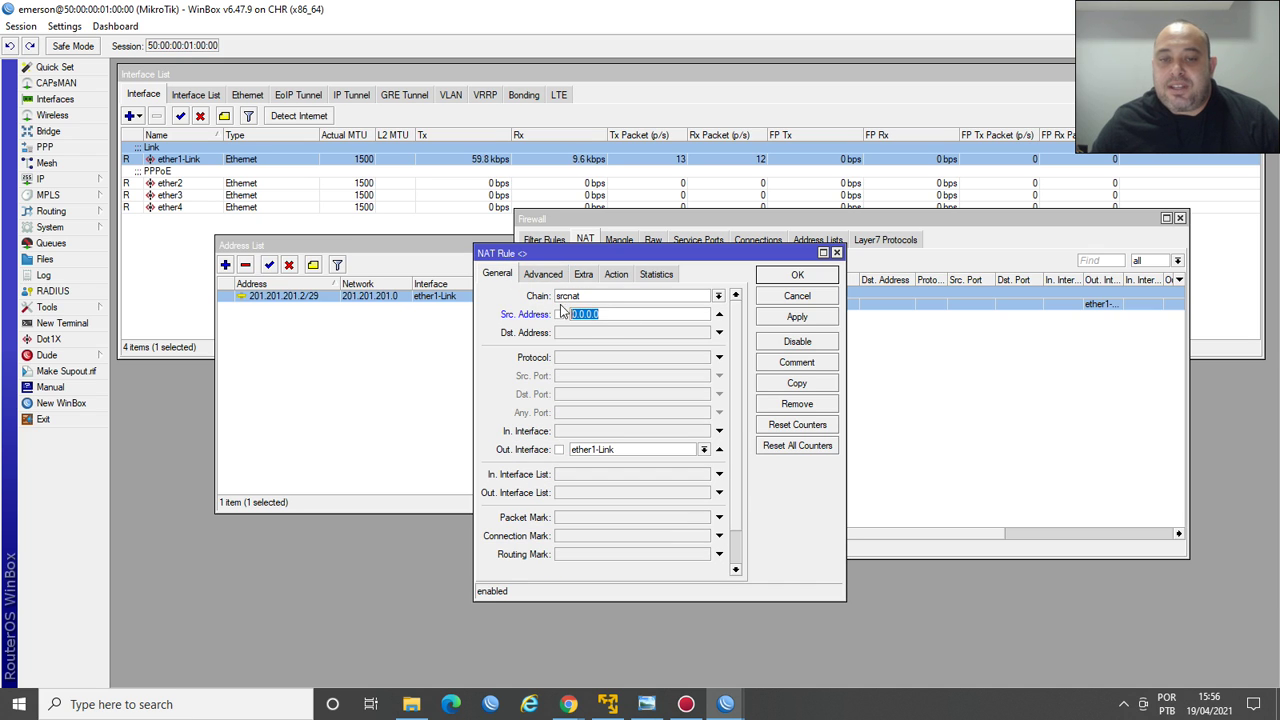
type("201.201.201")
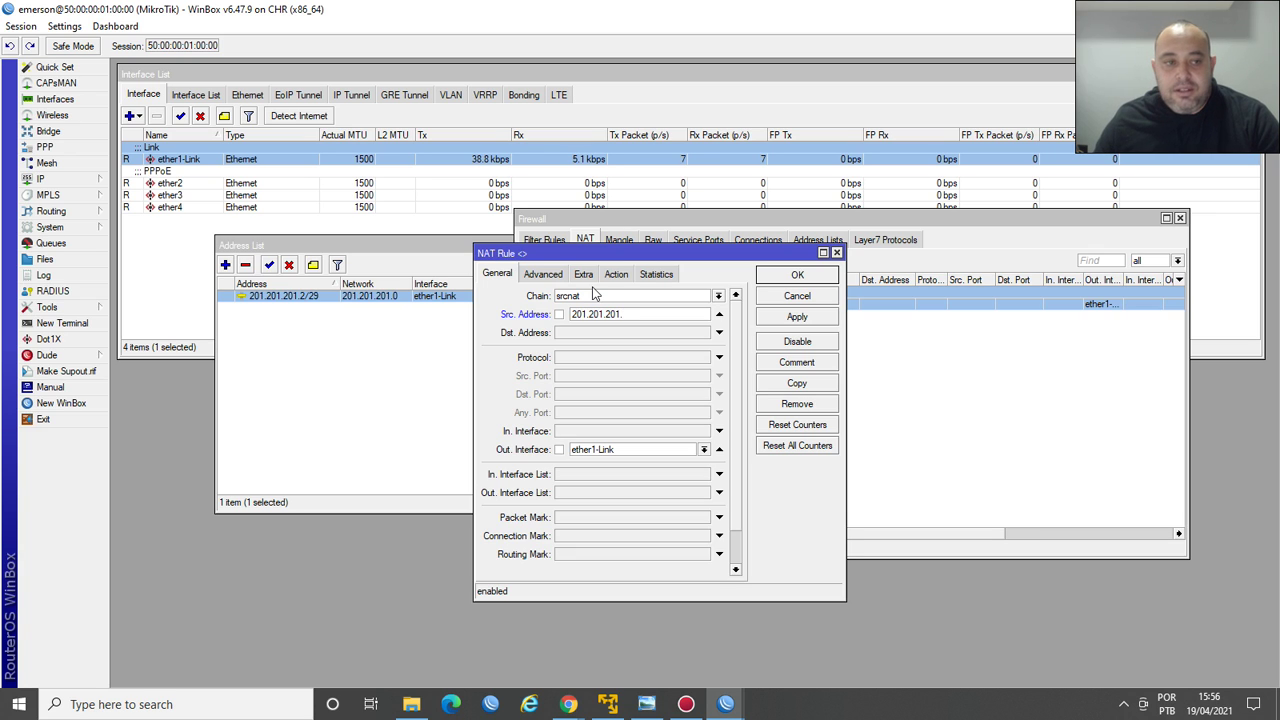
type(".3")
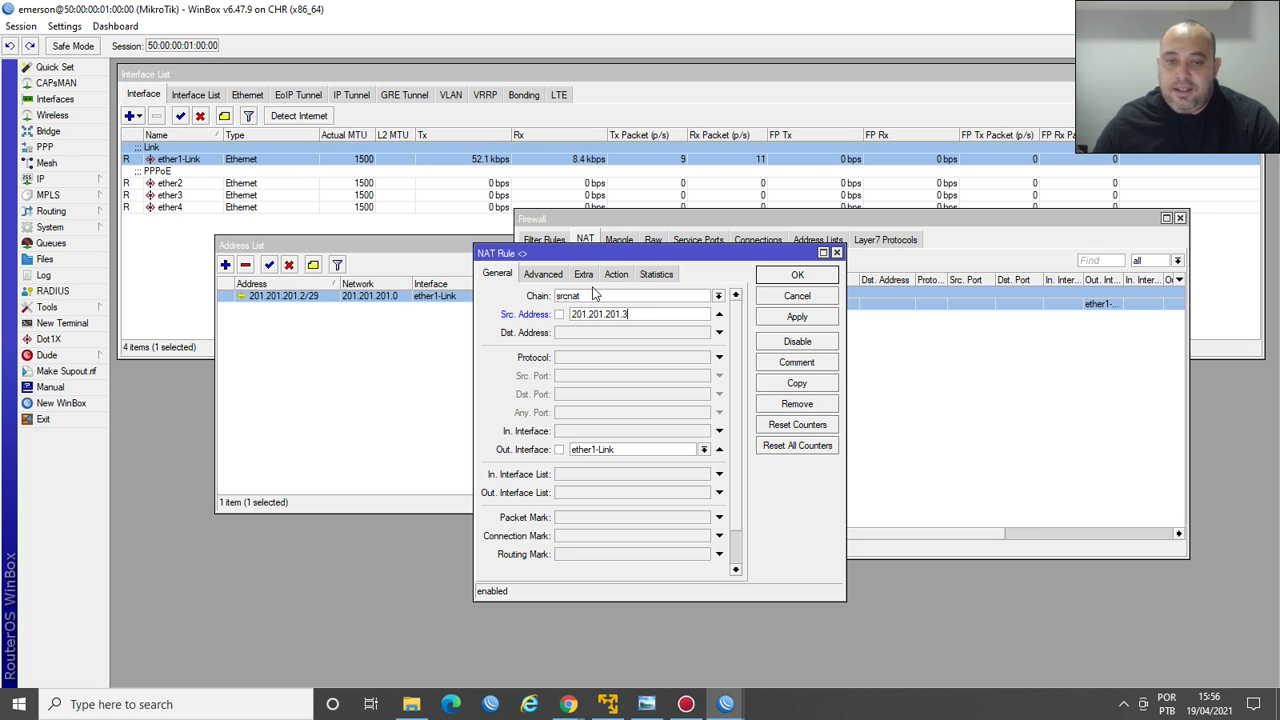
left_click(559, 314)
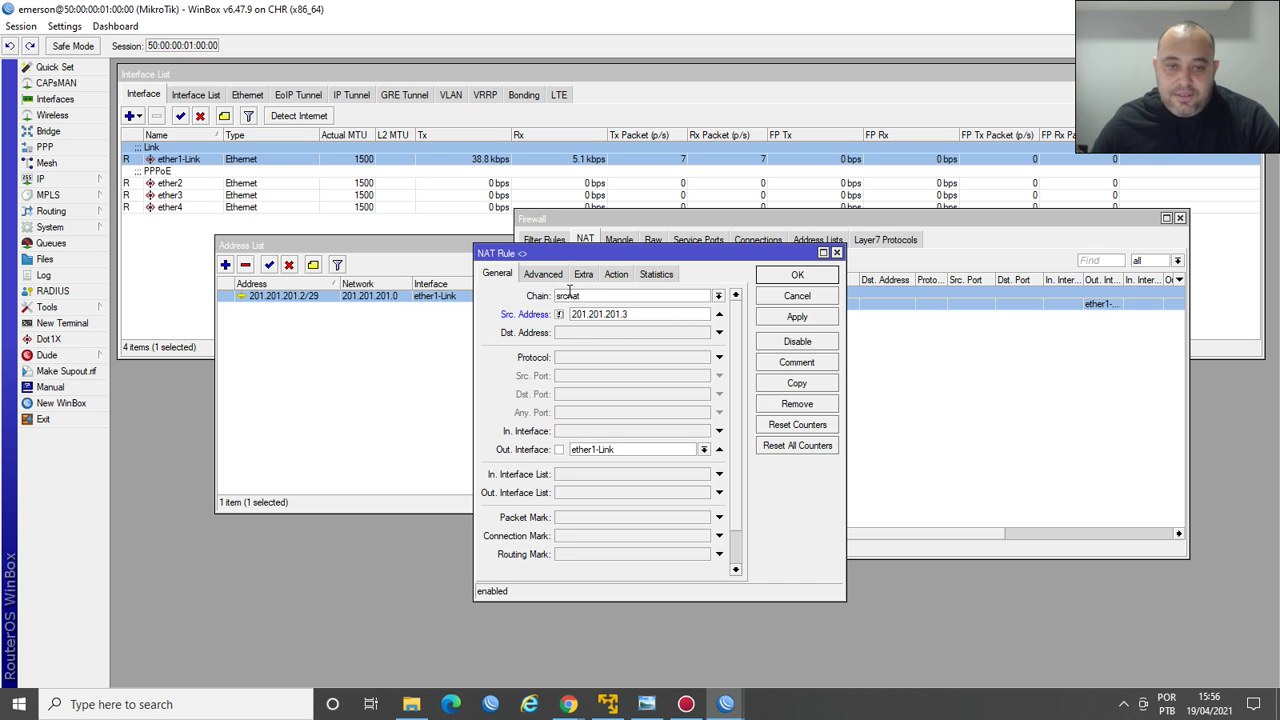
left_click(720, 316)
left_click(543, 274)
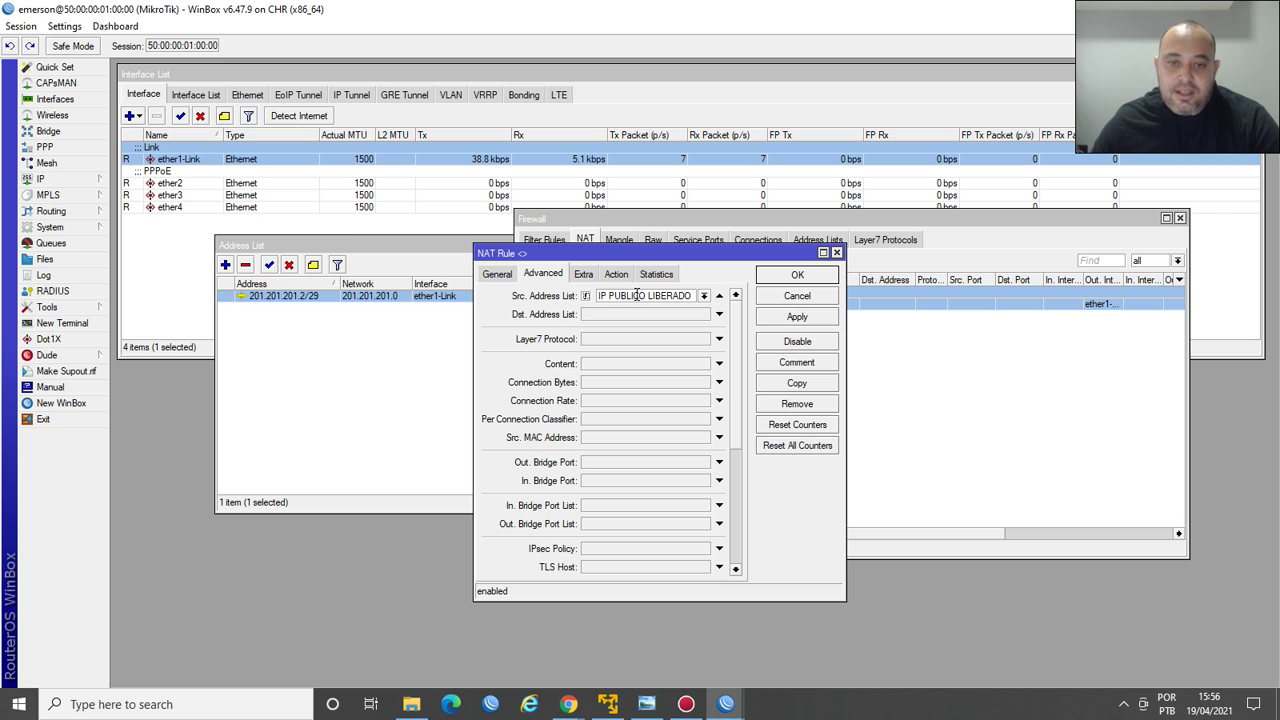
left_click(797, 278)
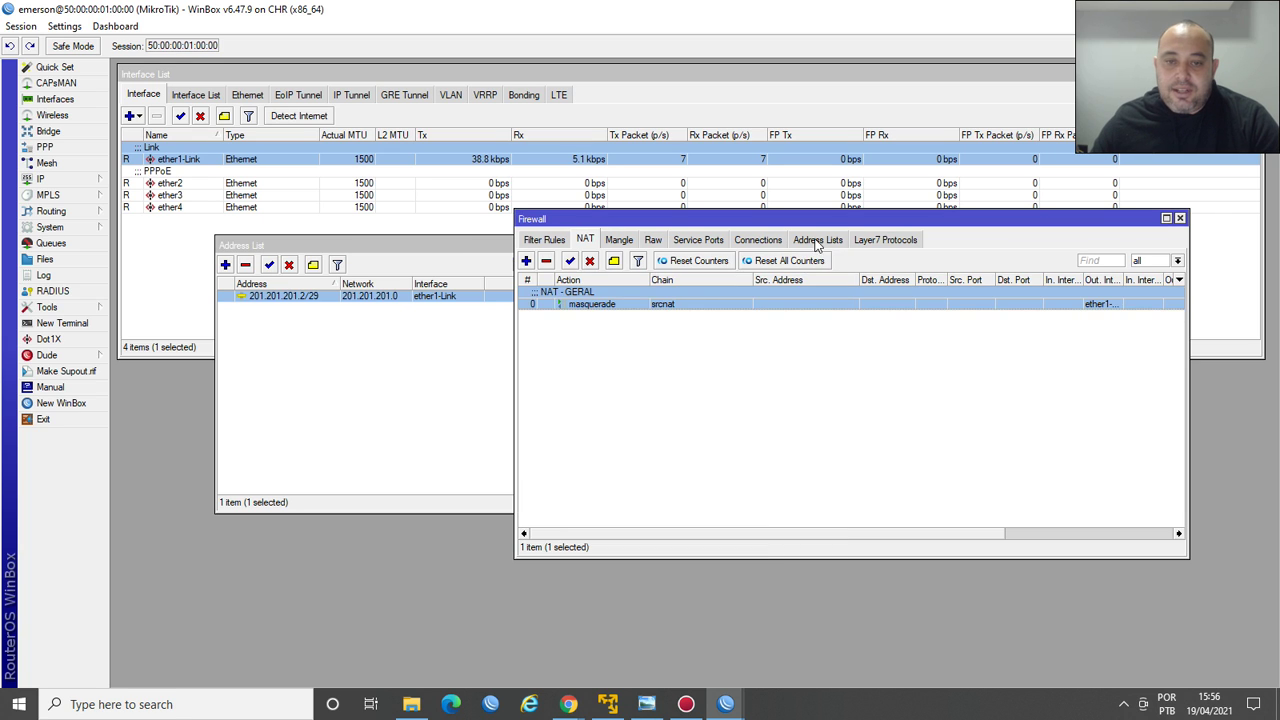
Review the IP PUBLICO LIBERADO entries, then open the first PPPoE secret's remote address for editing.
left_click(817, 240)
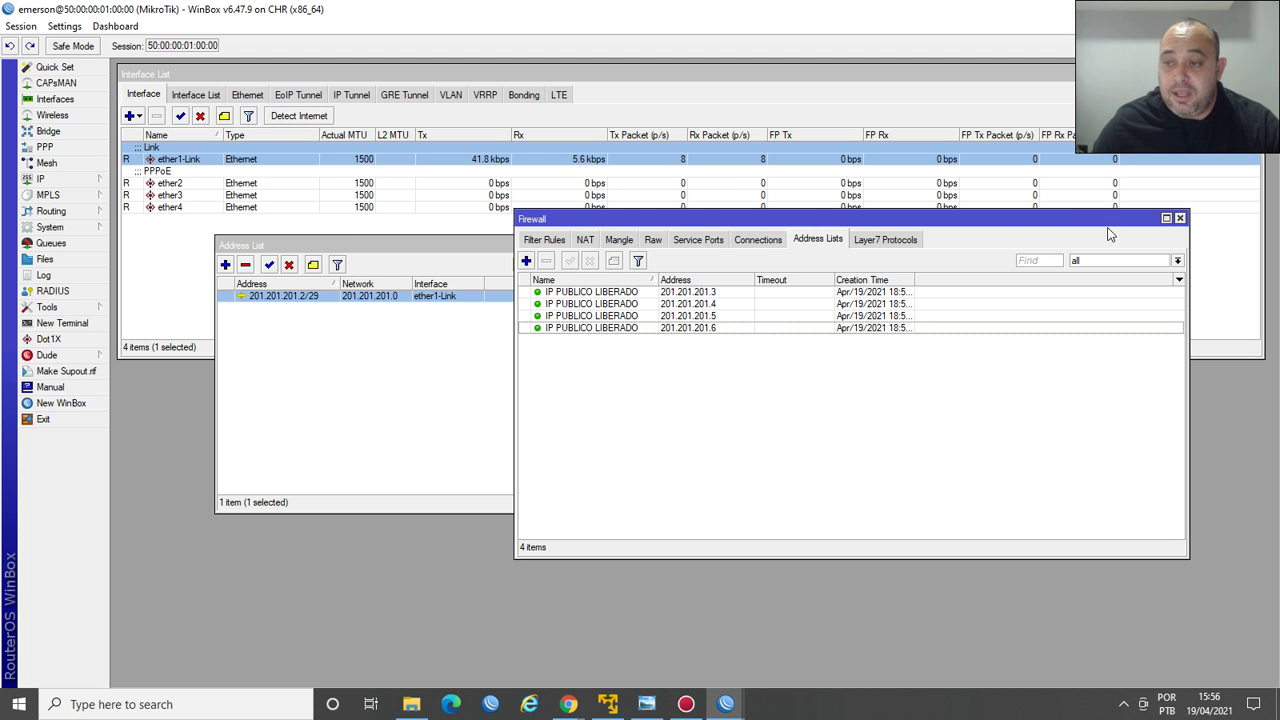
left_click_drag(1097, 220, 1029, 342)
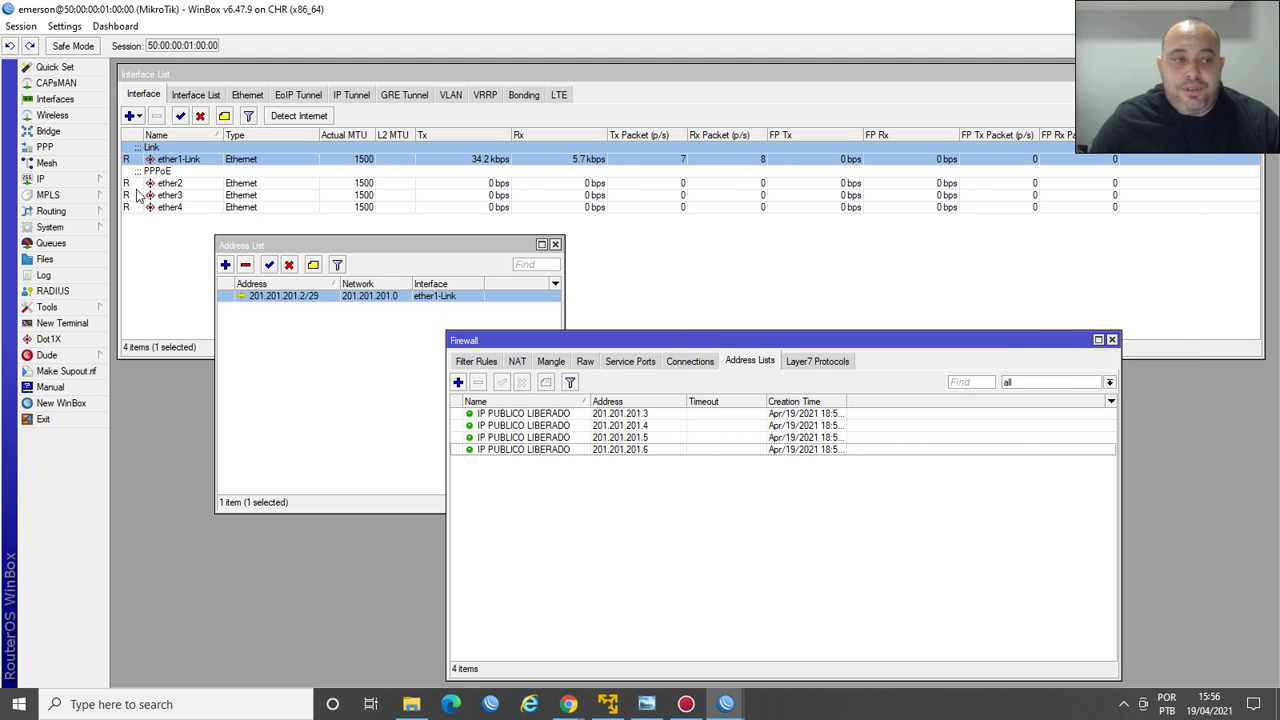
left_click(45, 147)
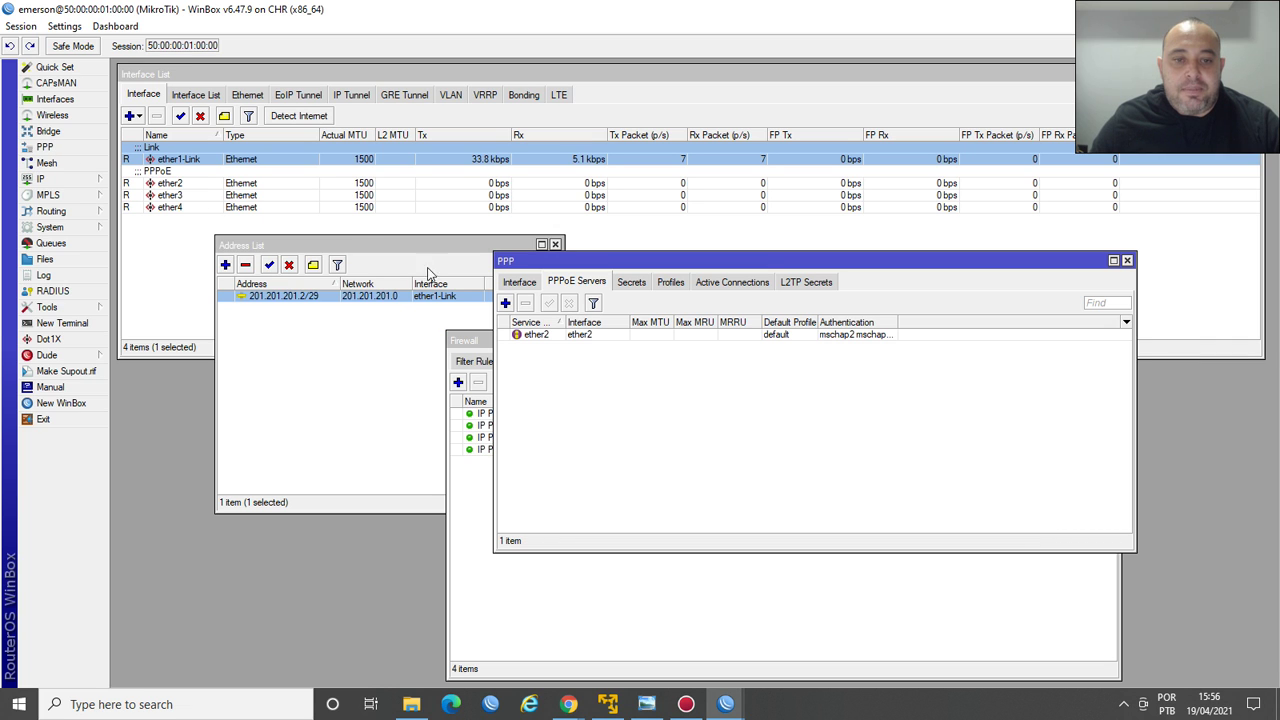
left_click(632, 283)
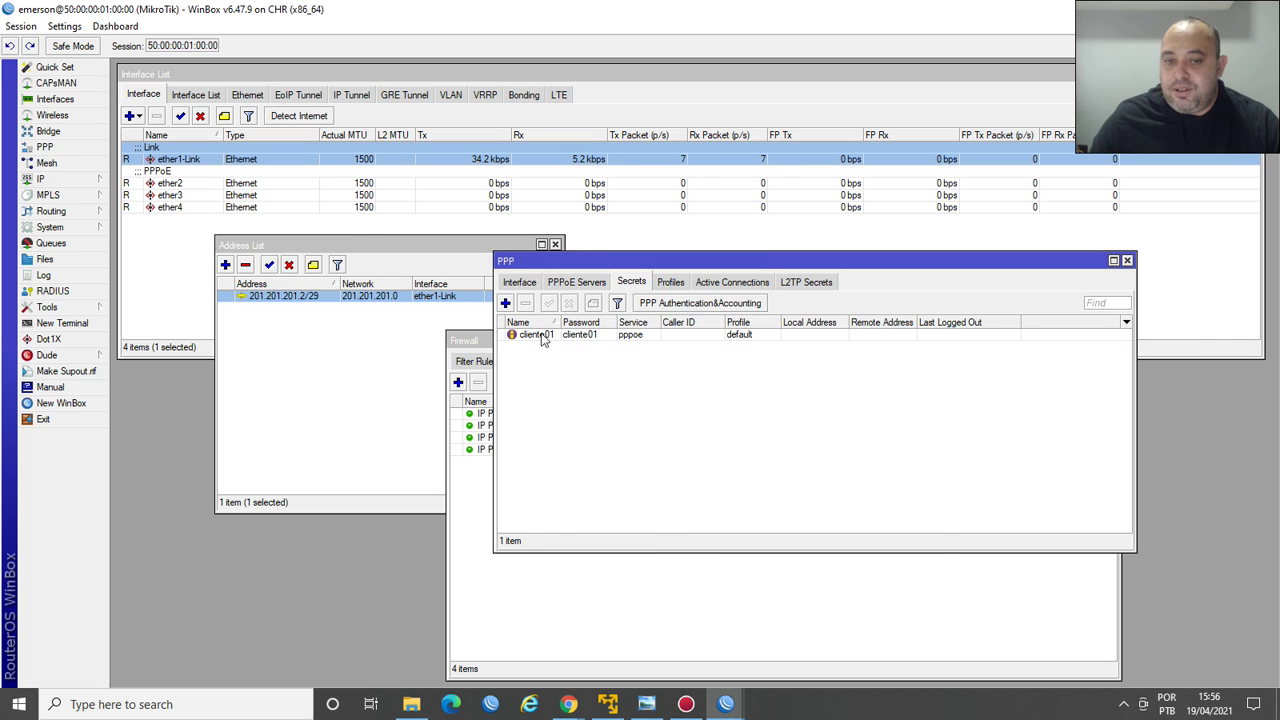
double_click(542, 337)
double_click(763, 457)
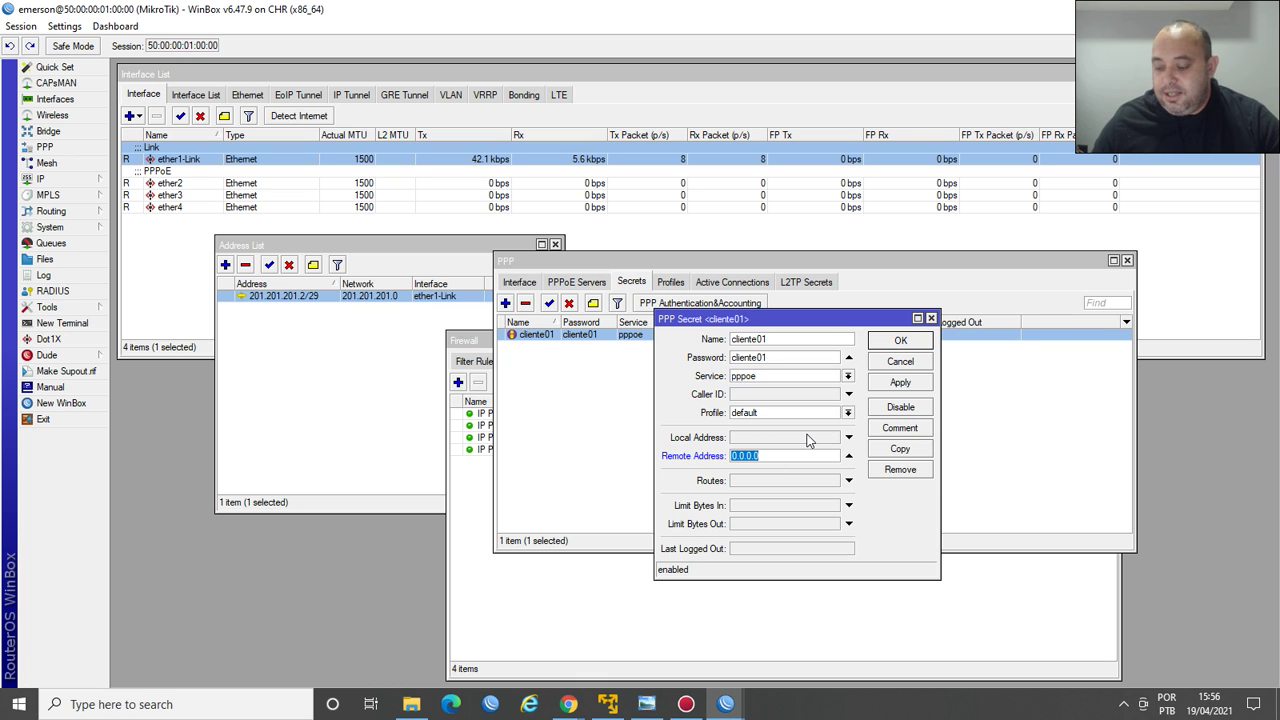
Save the first client secret with remote address 201.201.201.3 and reopen it.
type("201.201.")
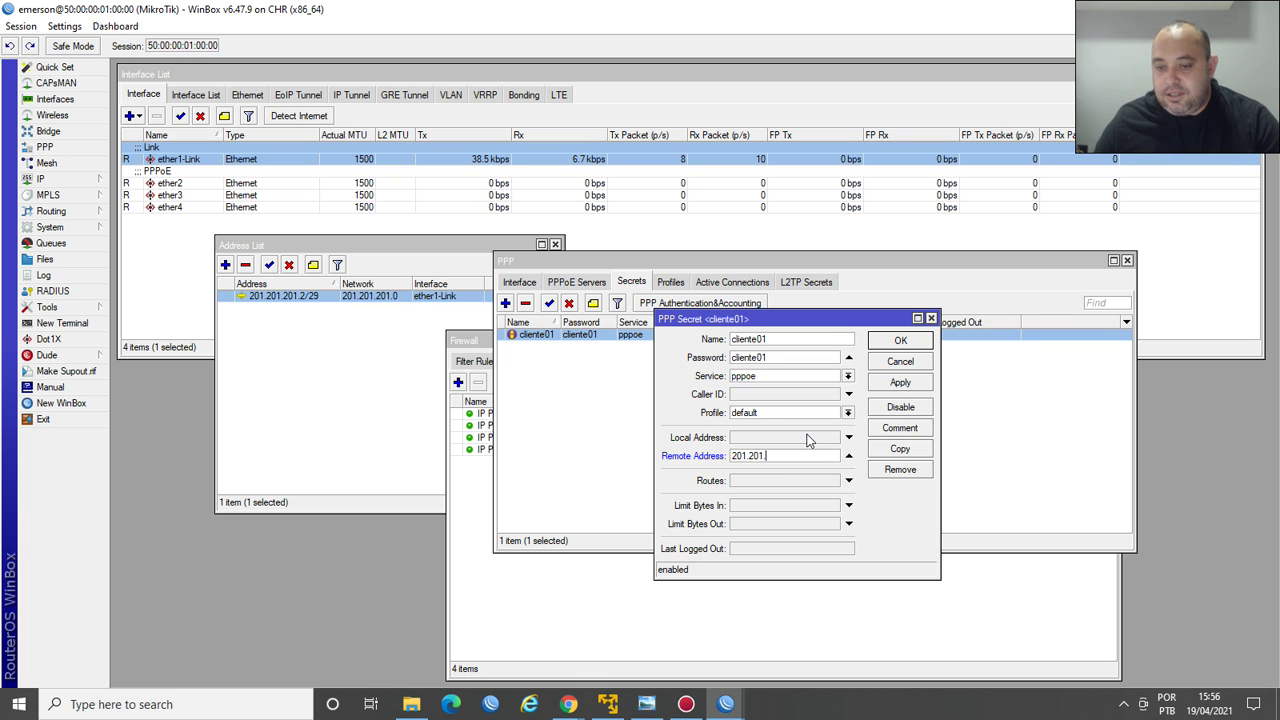
type("201.201")
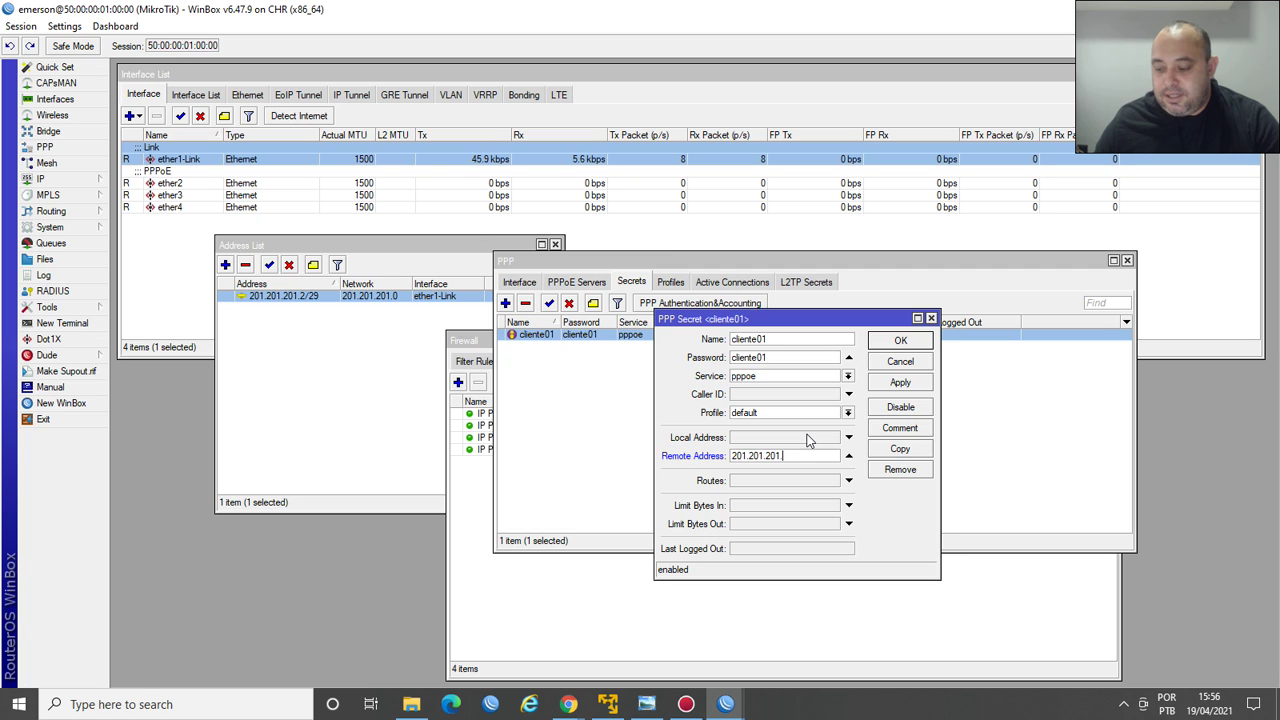
type("3")
key("Return")
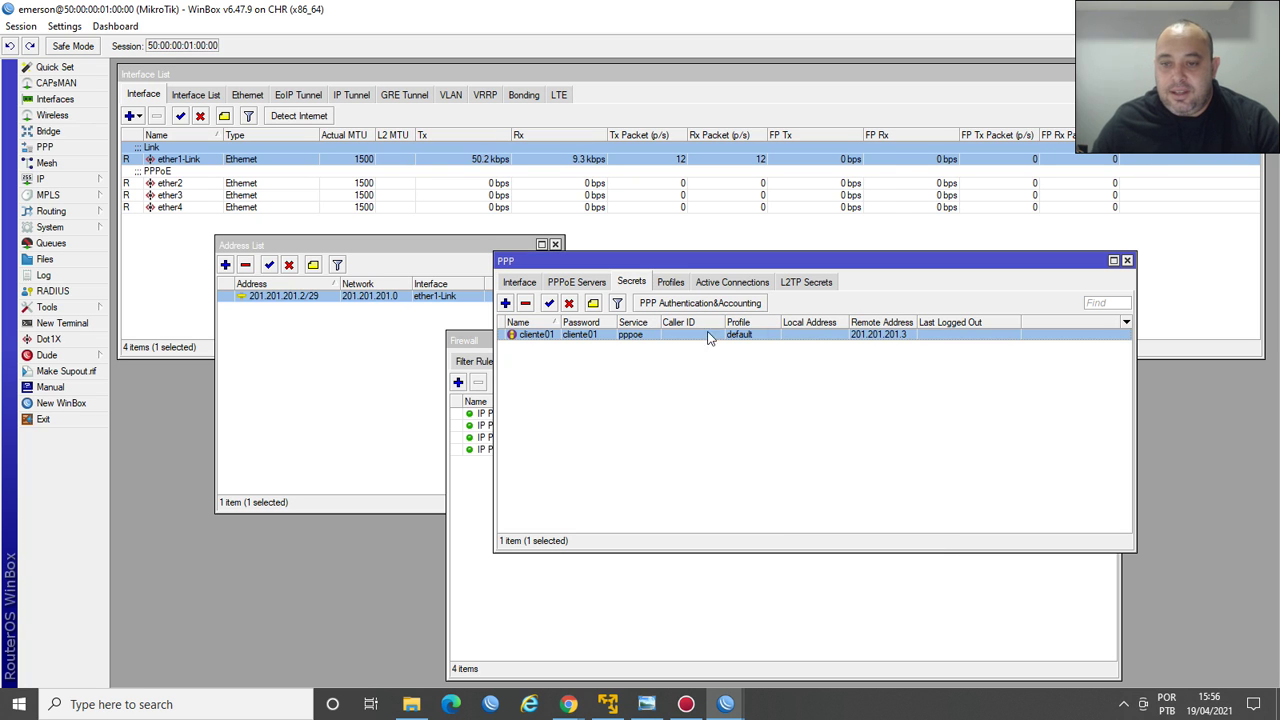
double_click(561, 339)
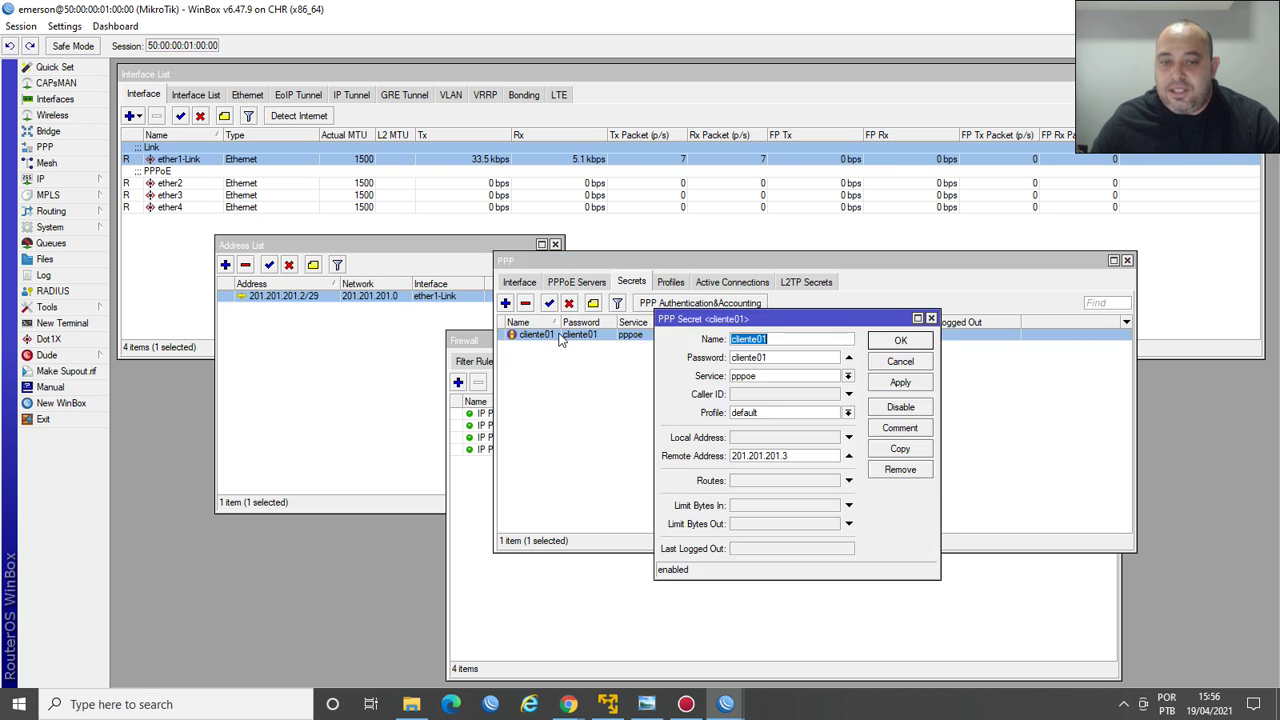
Copy it into a second client secret with remote address 201.201.201.4.
left_click(900, 448)
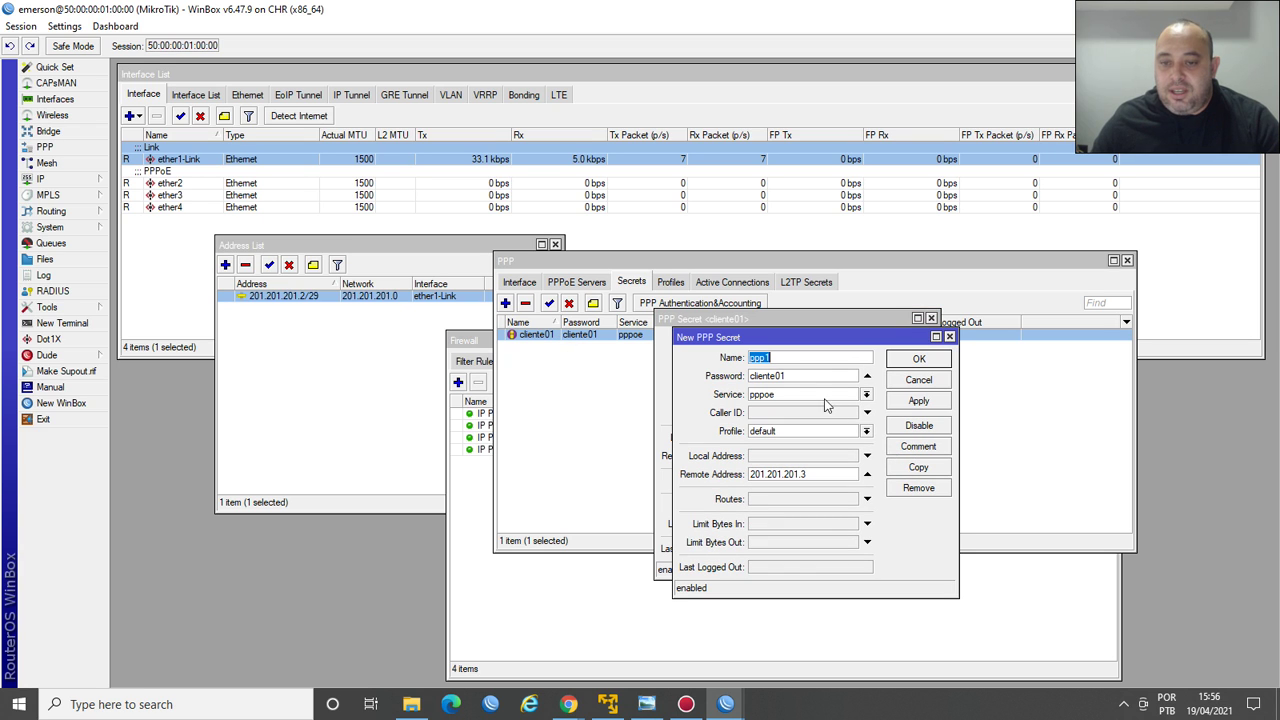
left_click_drag(799, 376, 704, 384)
left_click_drag(788, 357, 716, 357)
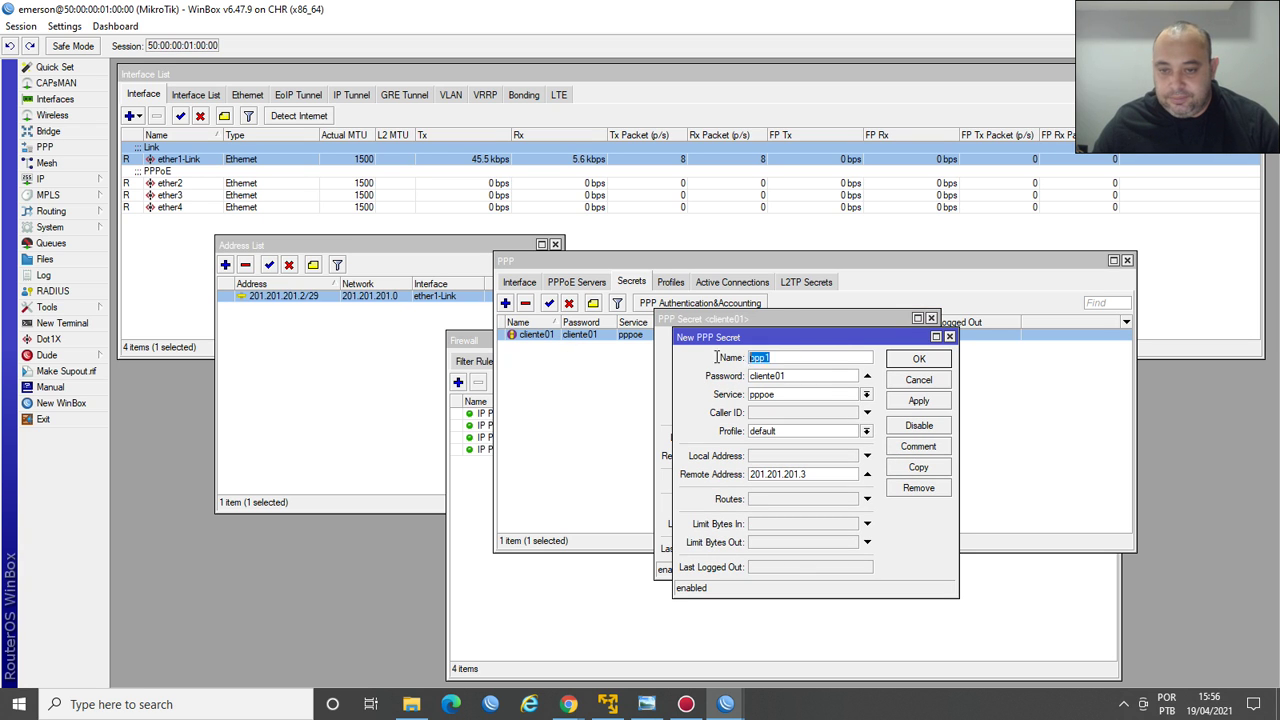
key("ctrl+v")
type("2")
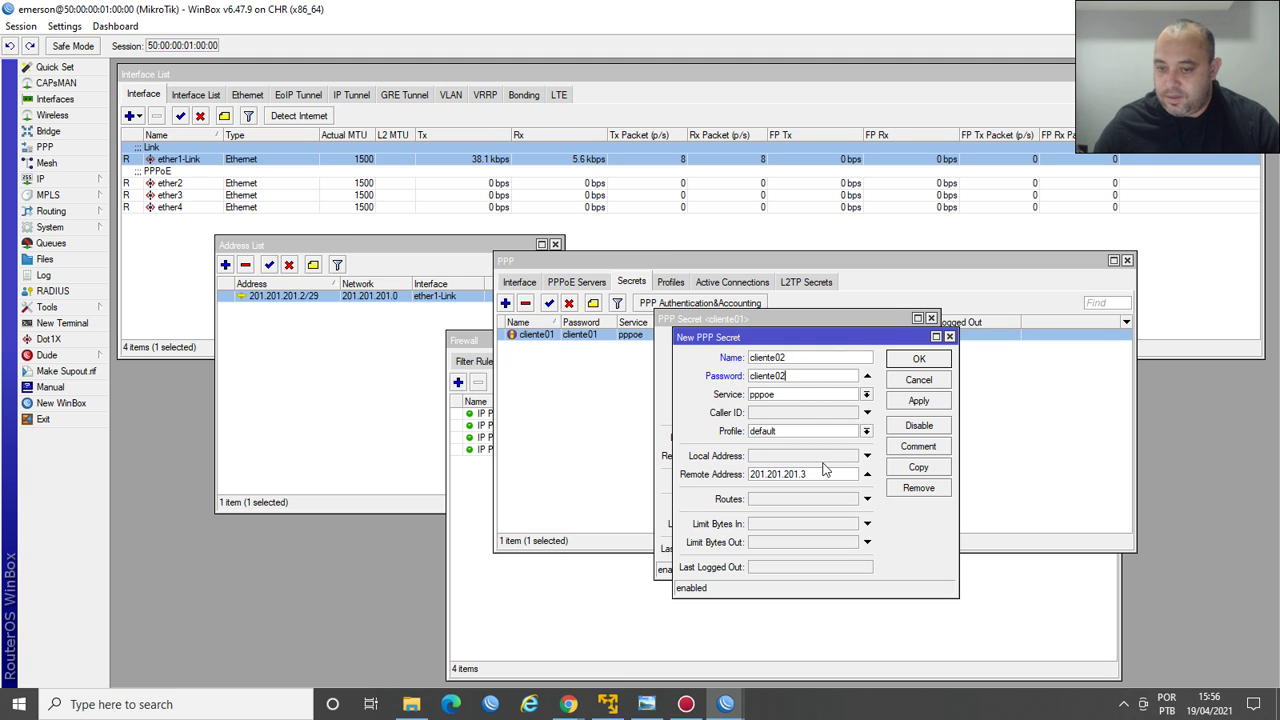
key("BackSpace")
type("4")
key("Return")
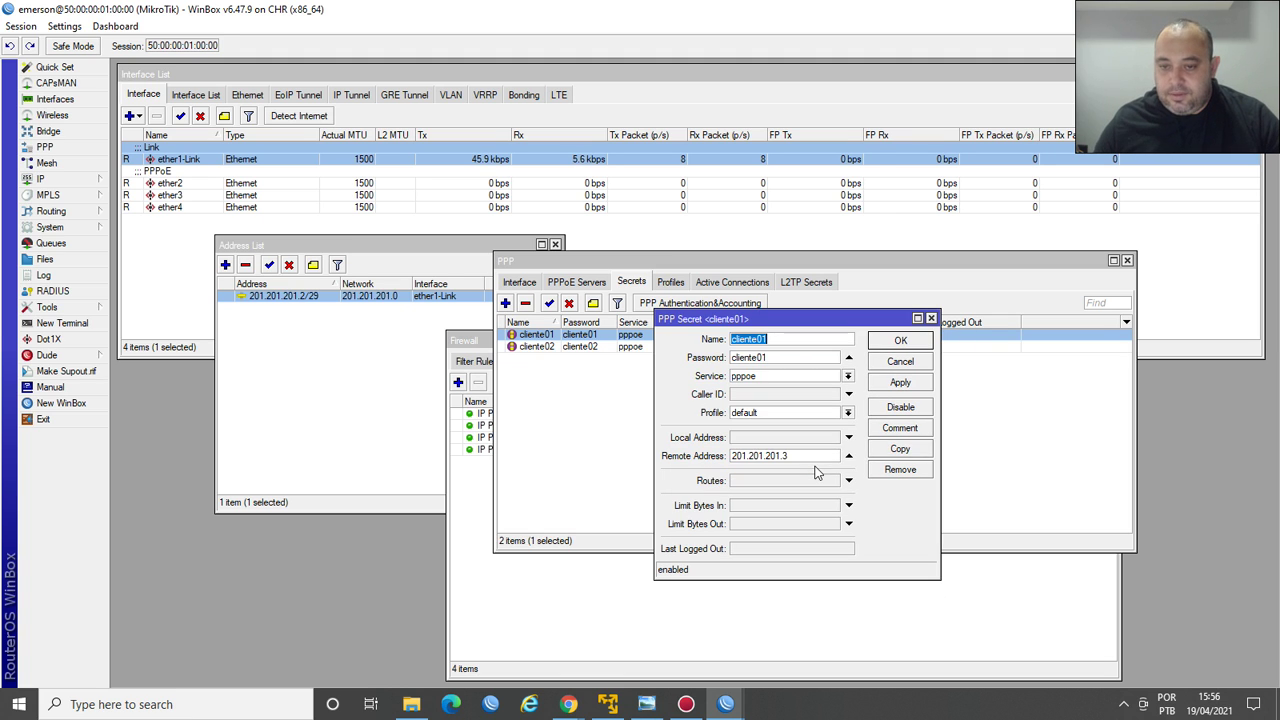
Copy cliente01's secret again and save it as the new cliente03 secret.
left_click(900, 449)
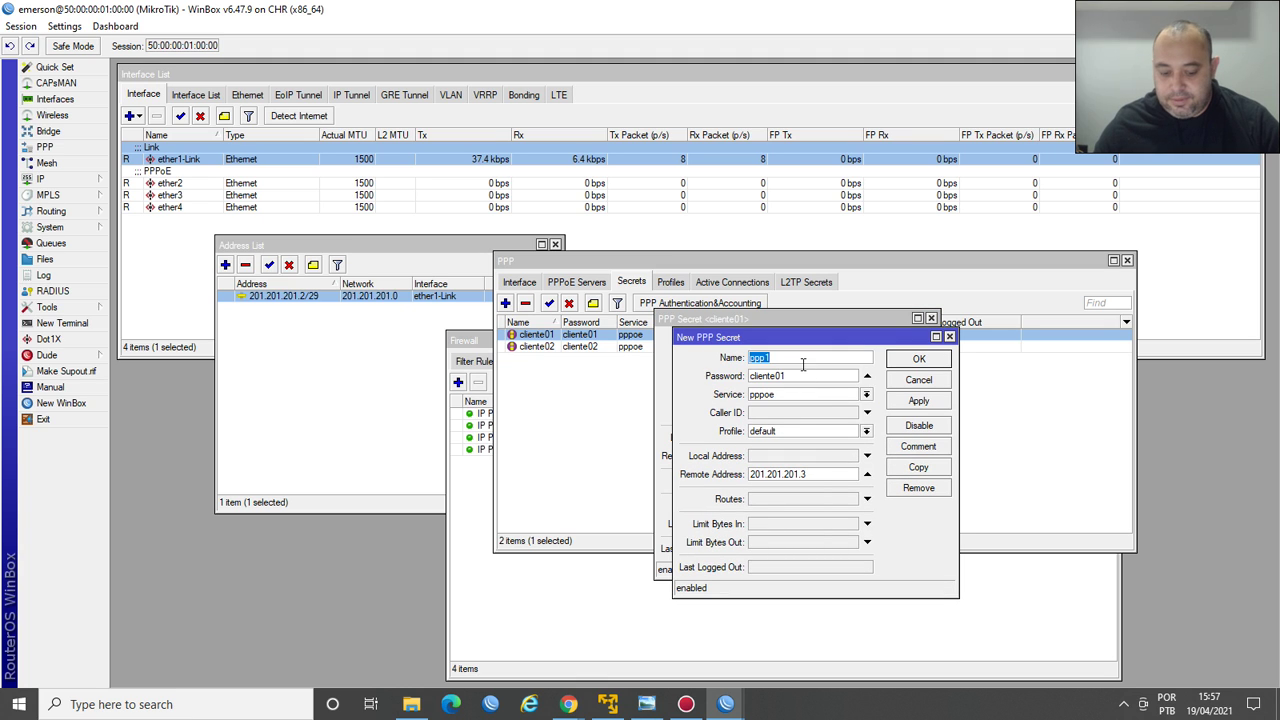
left_click(802, 359)
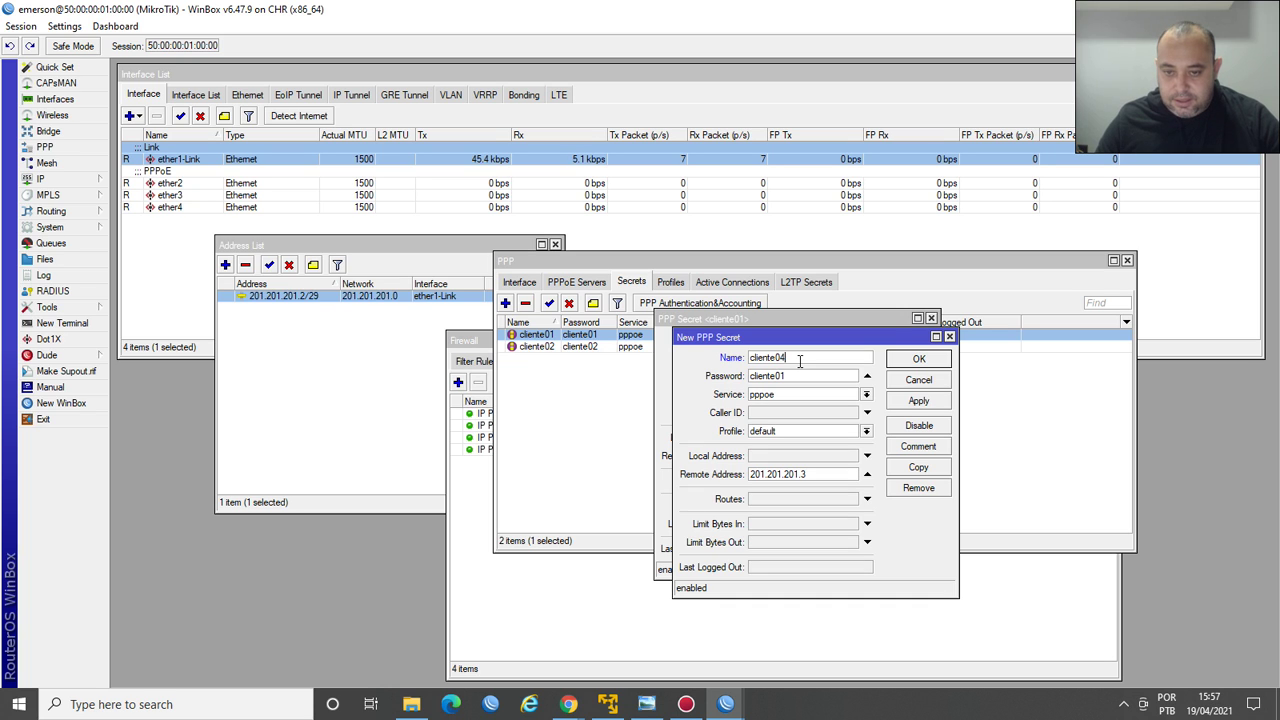
key("BackSpace")
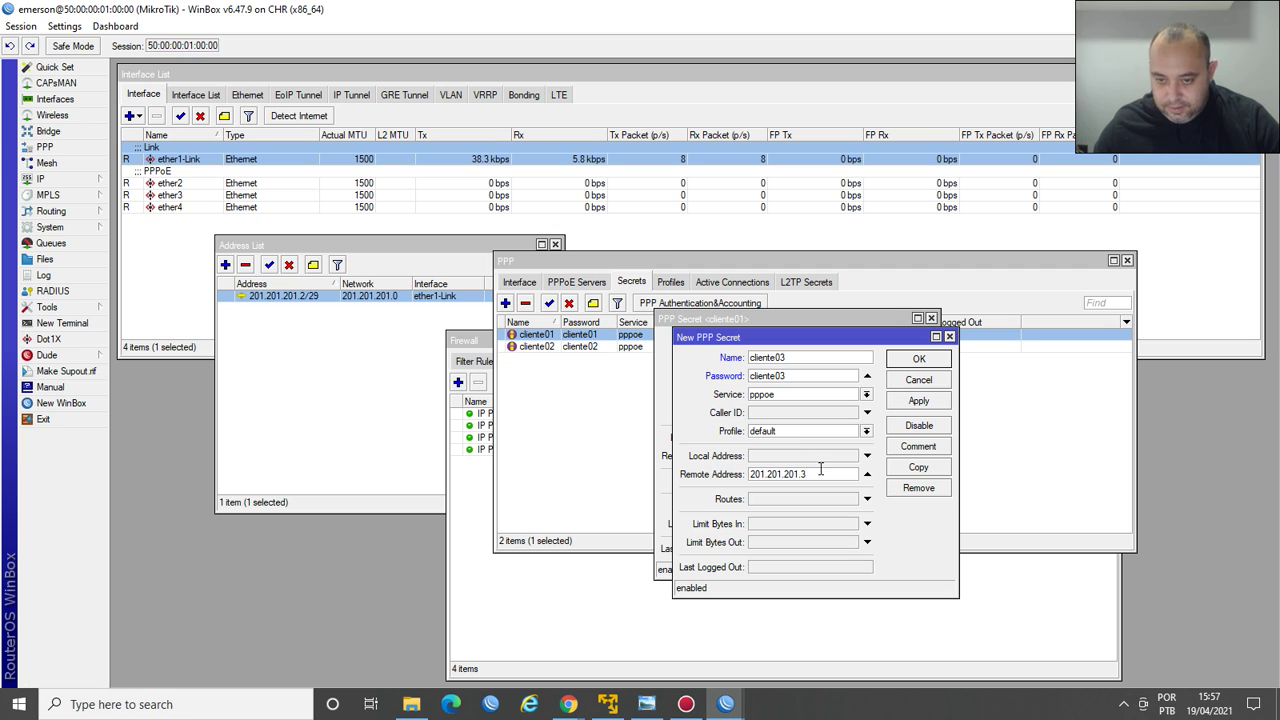
key("Return")
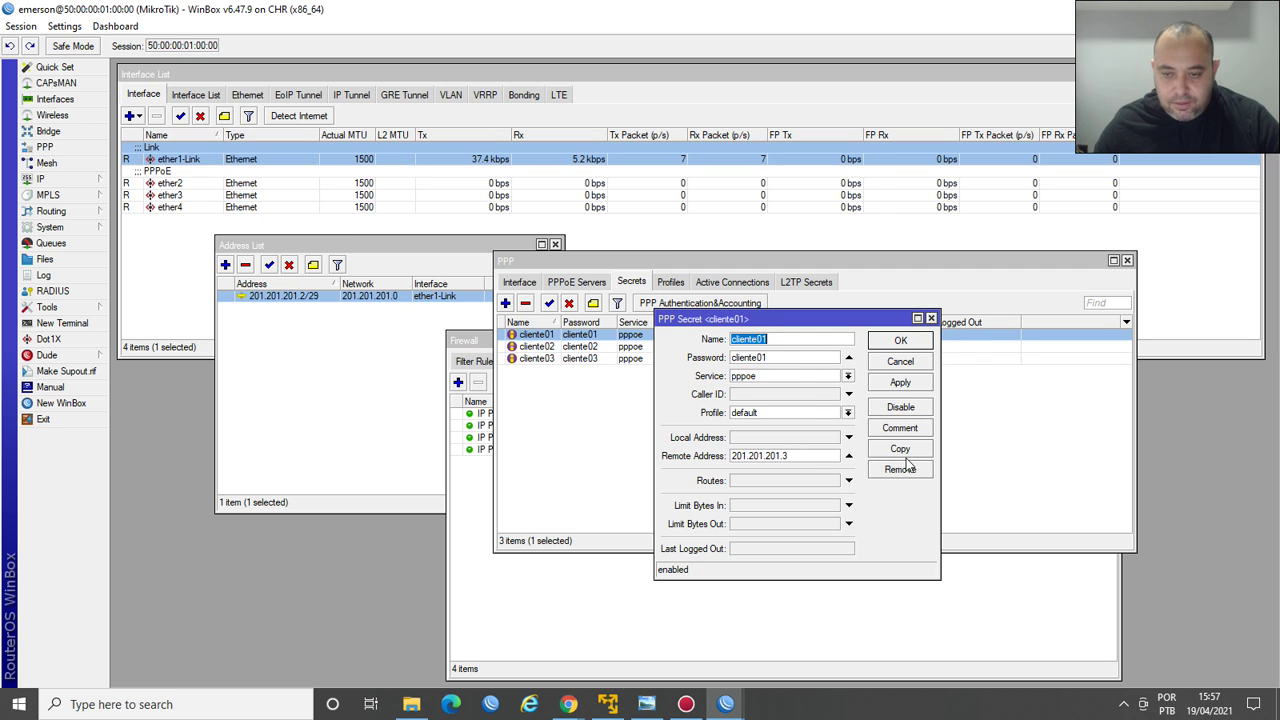
Move the cliente01 dialog aside and set cliente02's remote address to 201.201.201.4.
left_click_drag(816, 318, 757, 381)
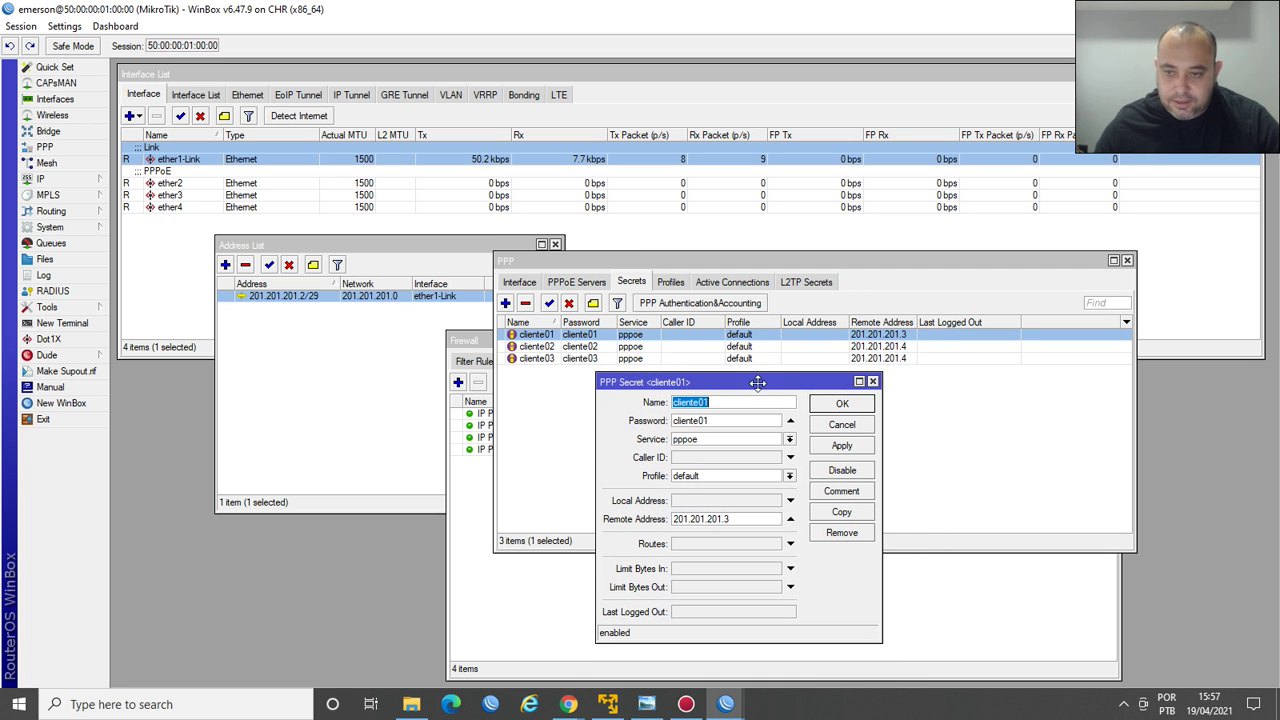
double_click(900, 358)
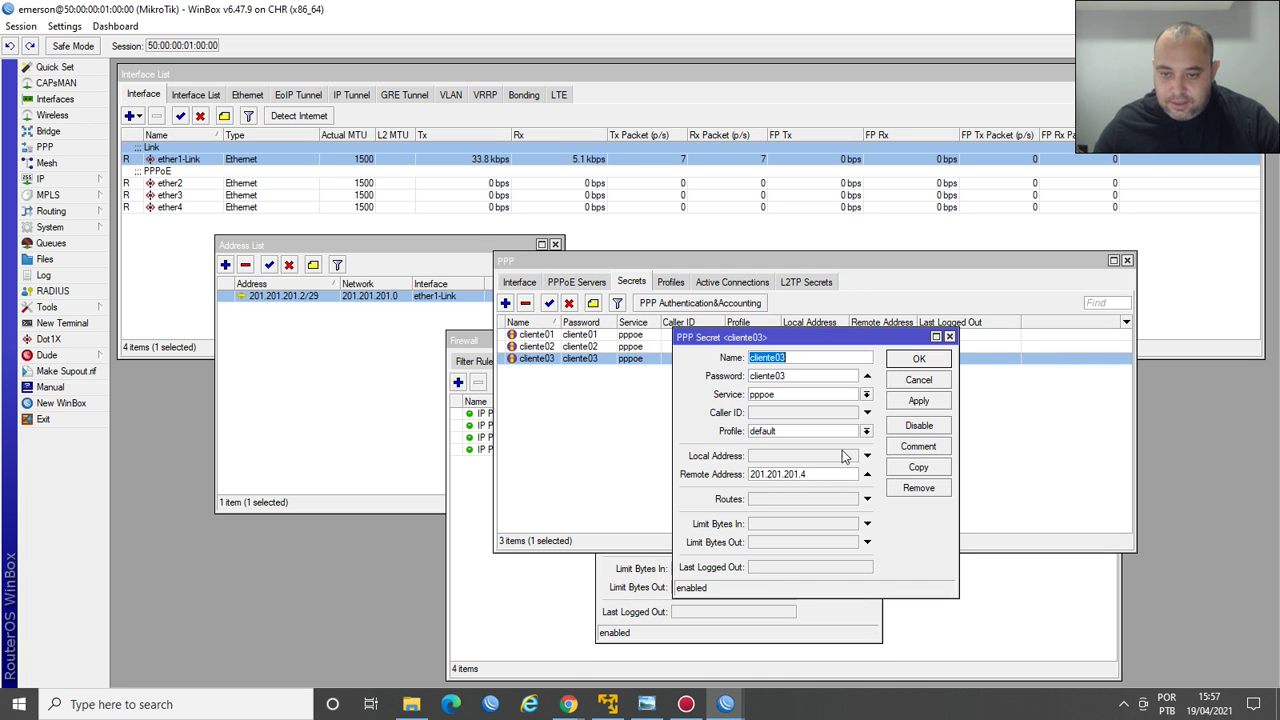
left_click(830, 478)
left_click(919, 359)
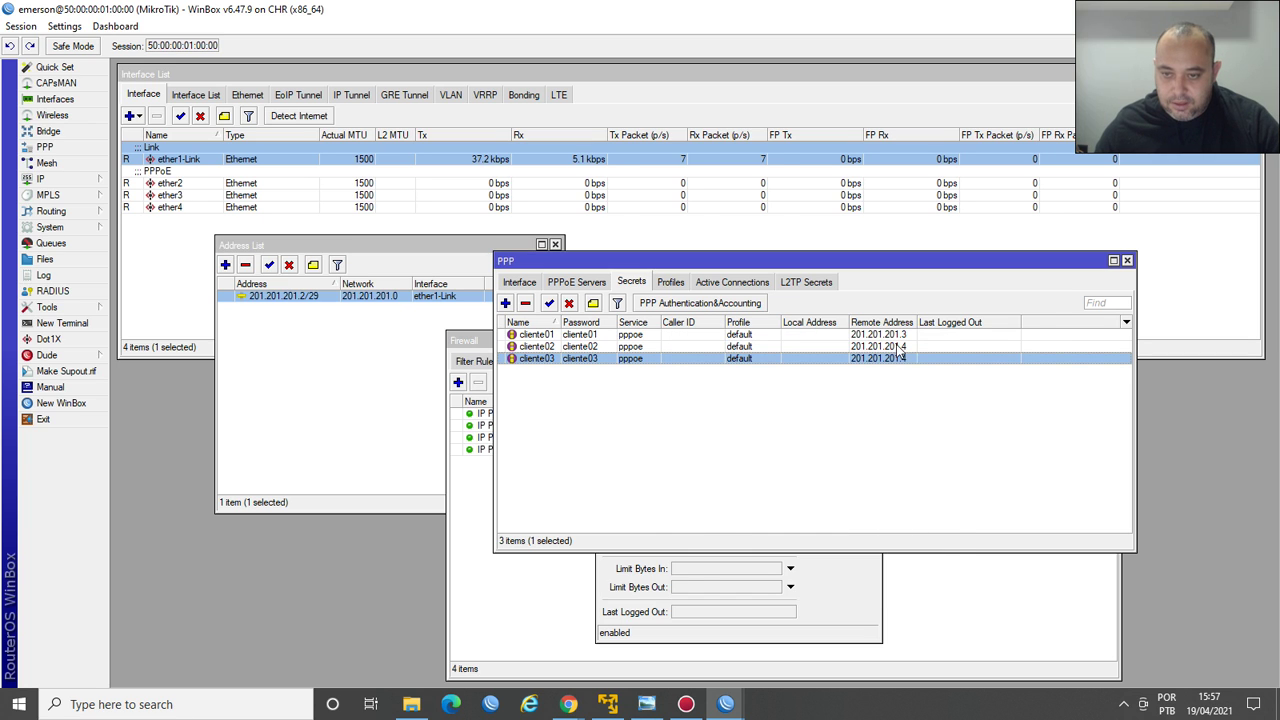
double_click(900, 346)
left_click(832, 474)
key("BackSpace")
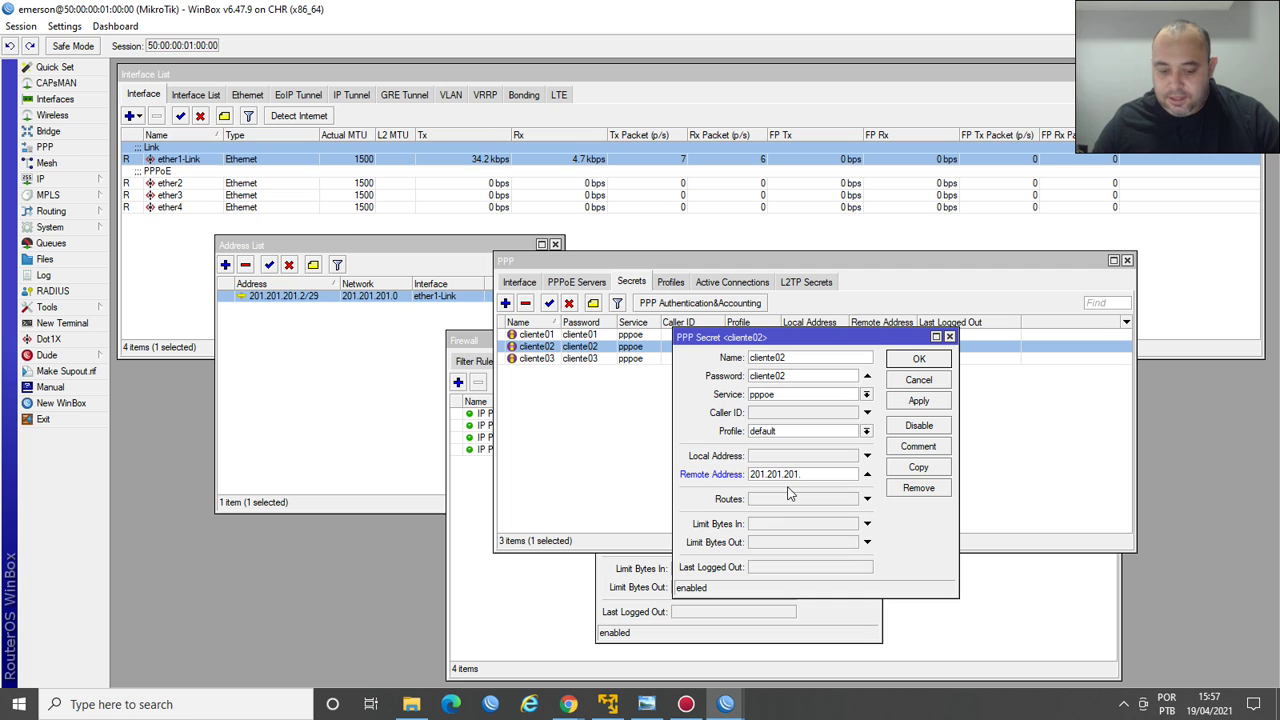
type("4")
key("Return")
Change cliente03's remote address from .4 to 201.201.201.5.
left_click(897, 360)
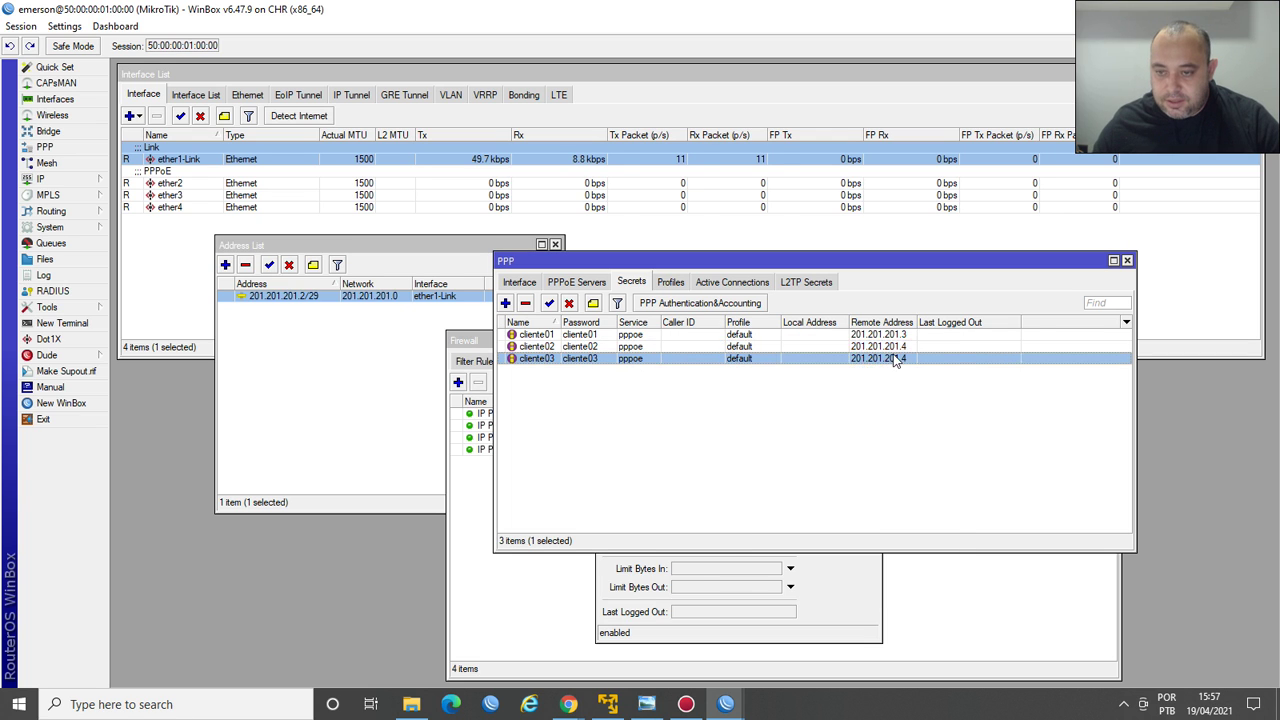
double_click(897, 360)
left_click(826, 472)
key("BackSpace")
type("5")
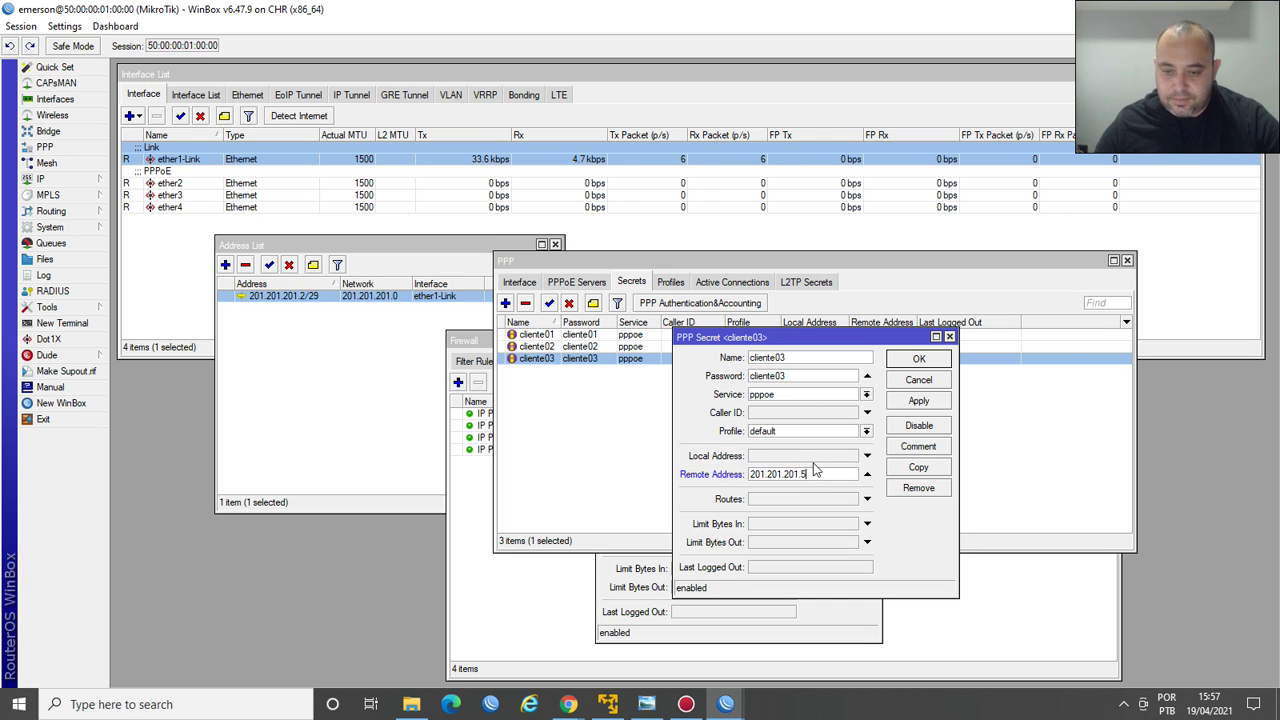
key("Return")
Review active PPP connections, PPPoE servers and the 201.201.201.6 address list entry, then close Firewall.
left_click(724, 281)
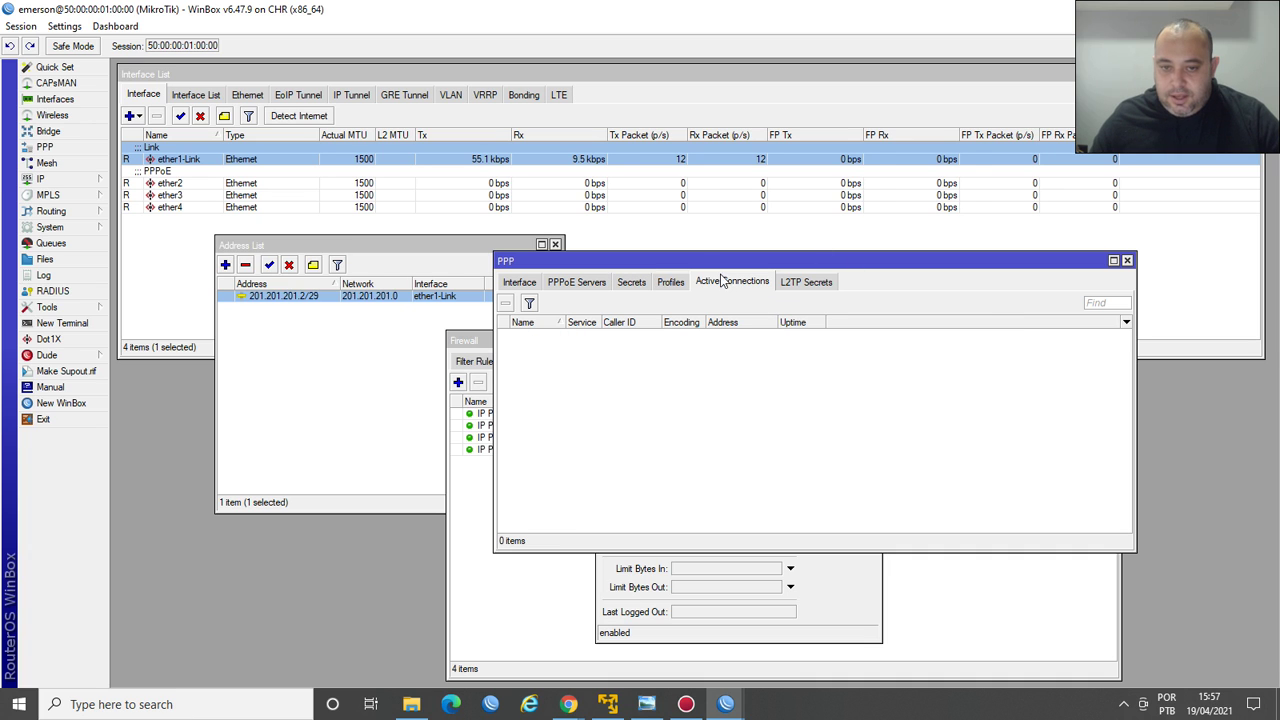
left_click(590, 283)
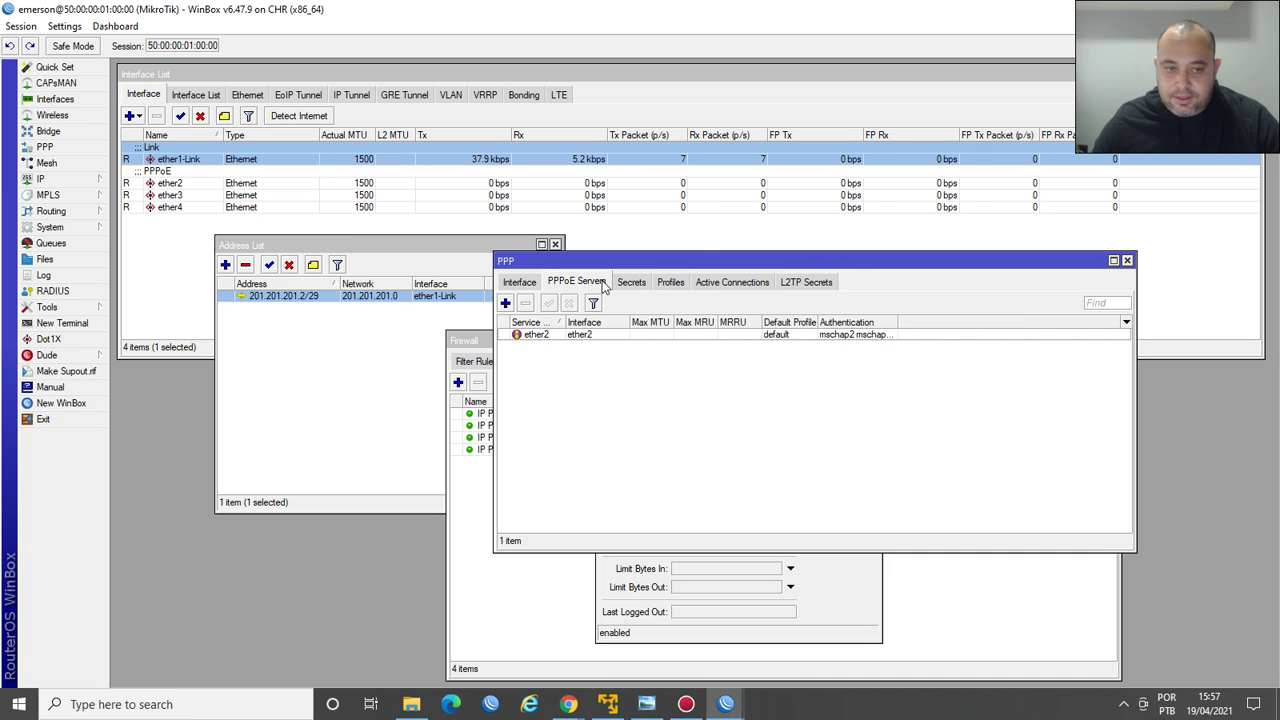
left_click(514, 584)
left_click(658, 452)
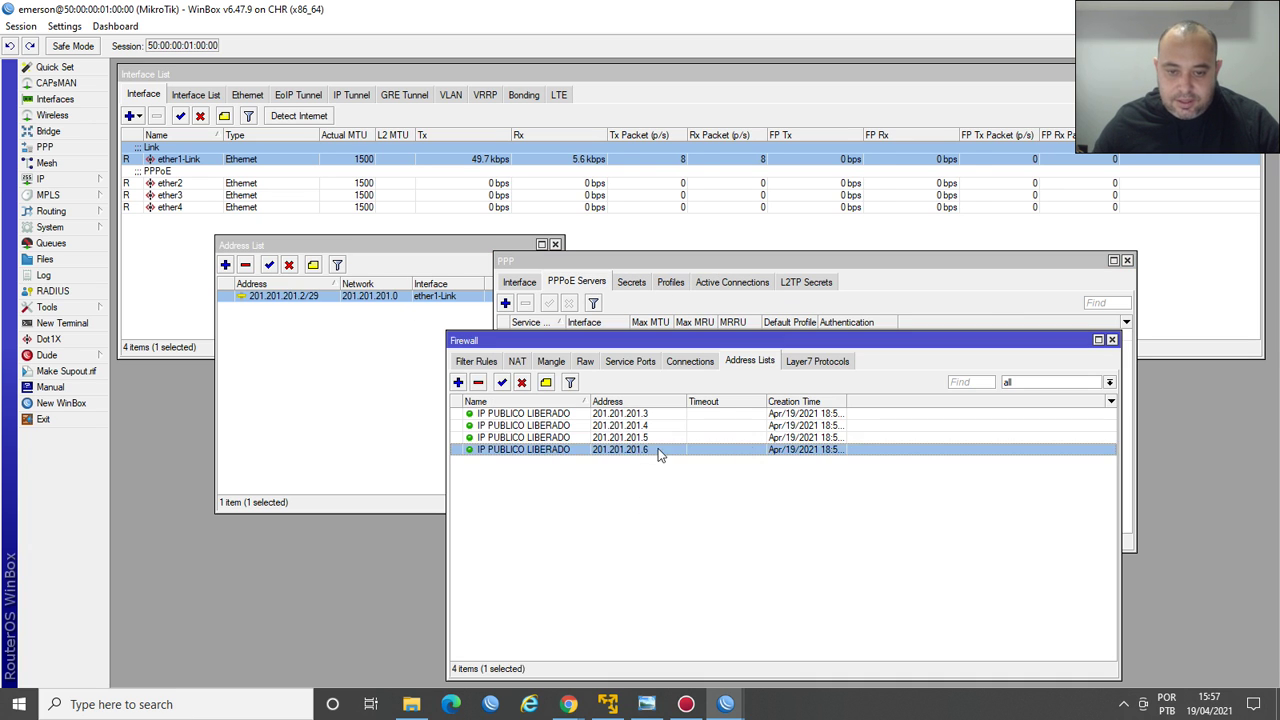
left_click(1112, 340)
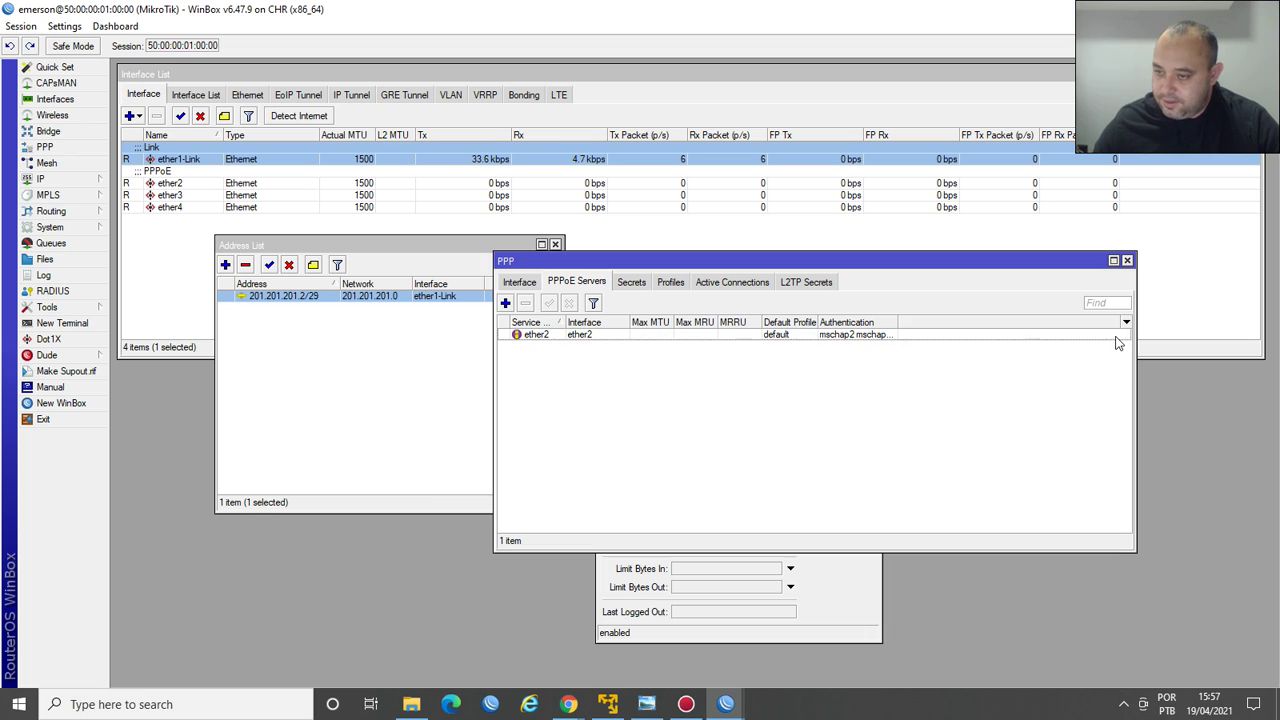
left_click(631, 282)
Copy cliente03 into a new cliente04 secret with password ending 4 and remote address 201.201.201.6.
double_click(545, 358)
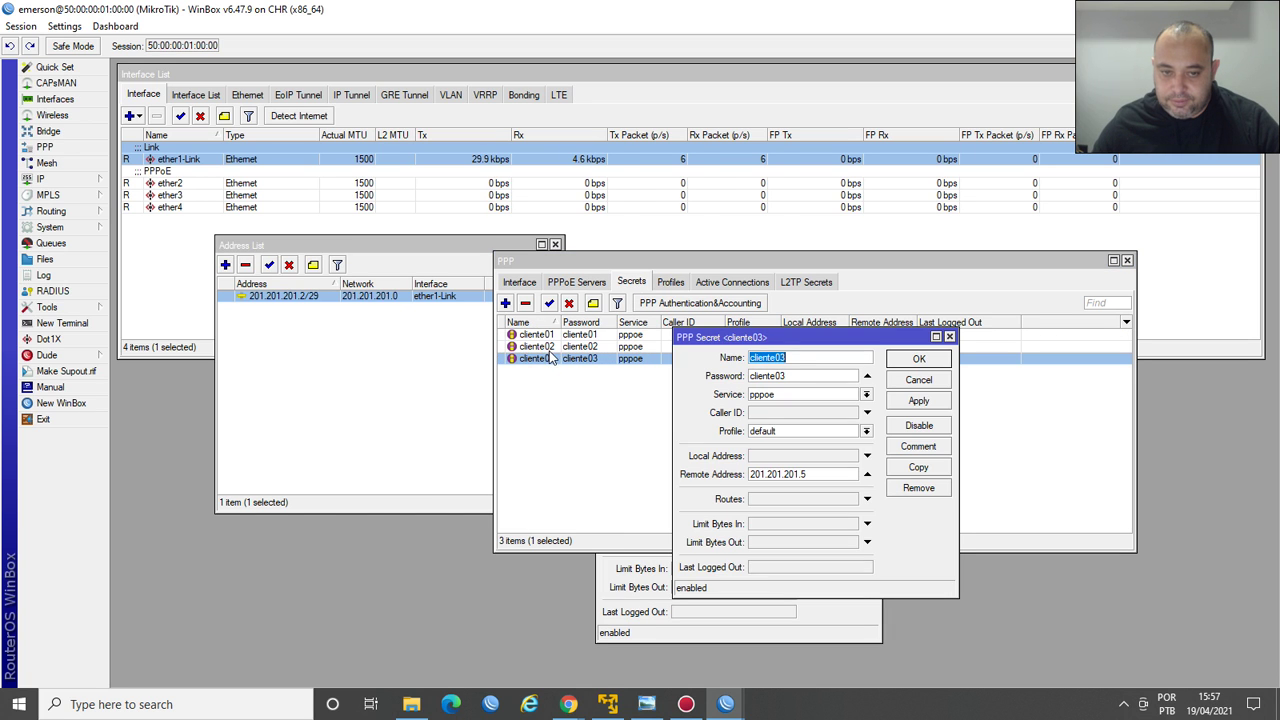
left_click(918, 467)
key("End")
key("BackSpace")
type("1")
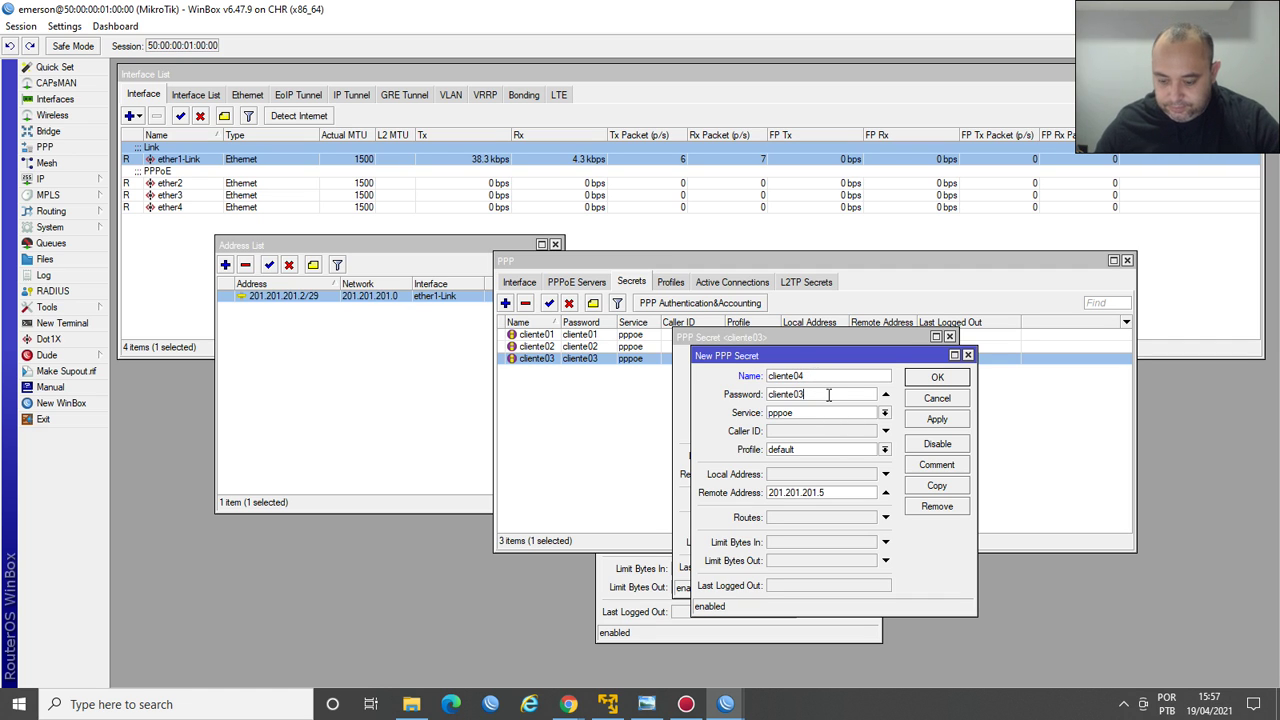
left_click(828, 395)
key("BackSpace")
type("4")
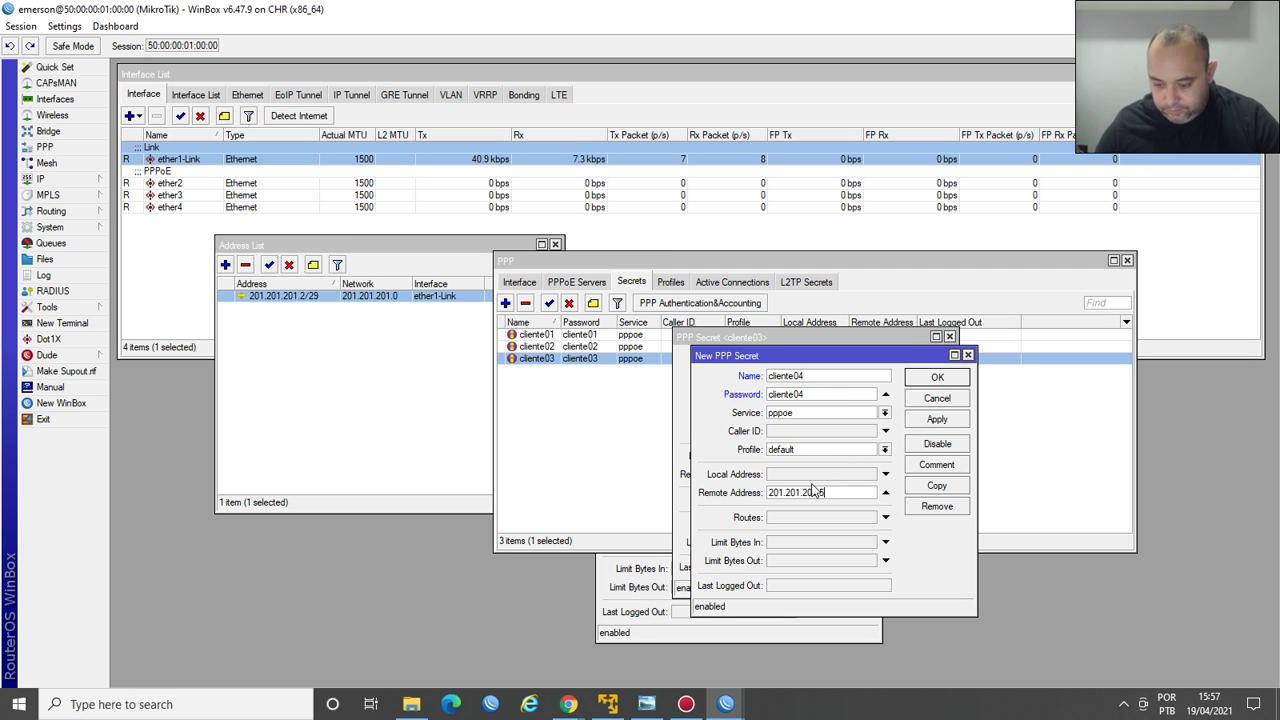
left_click(815, 492)
type("201.201.201.6")
key("Return")
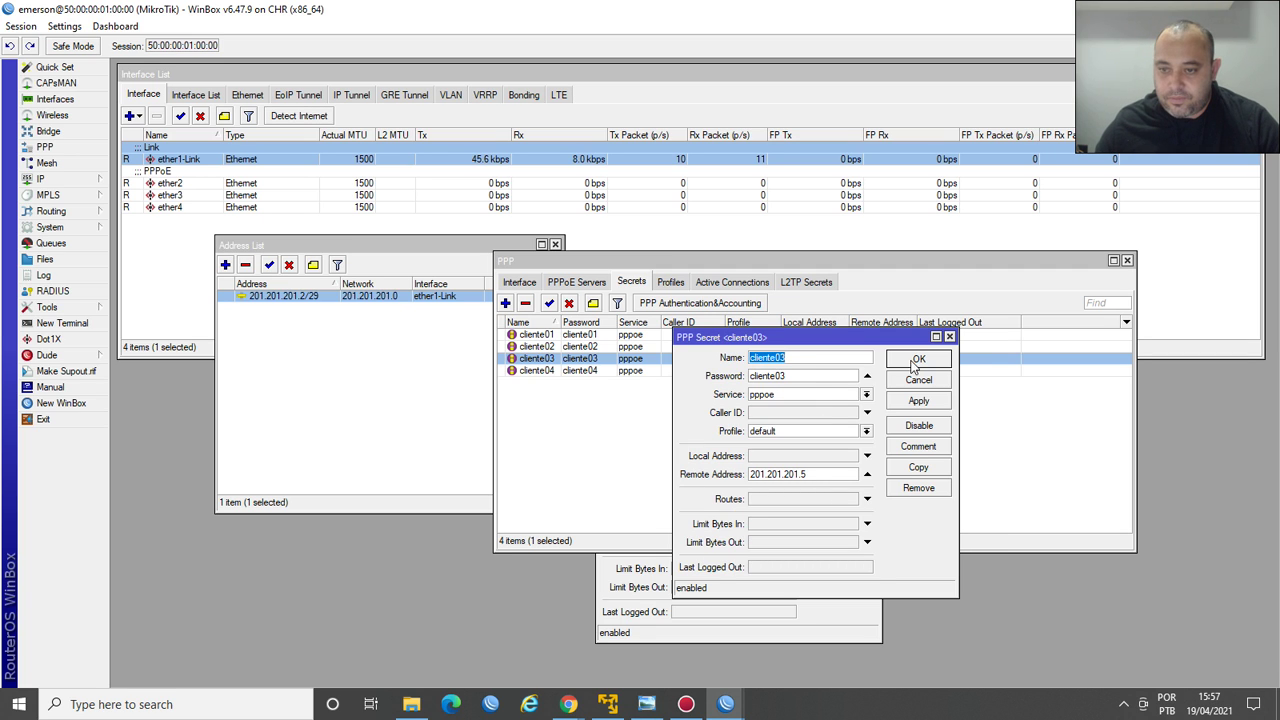
left_click(912, 363)
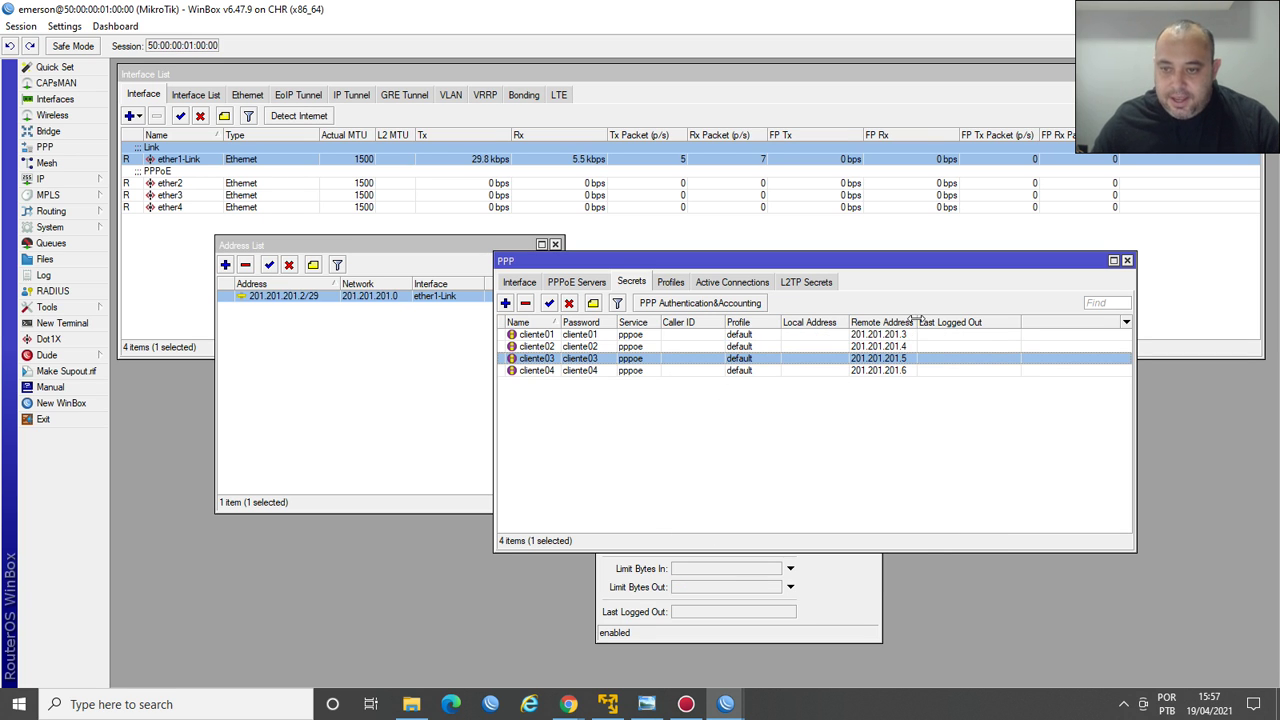
Widen the Remote Address column, close the cliente01 dialog, and arrange the PPP and Address List windows.
left_click_drag(917, 320, 948, 319)
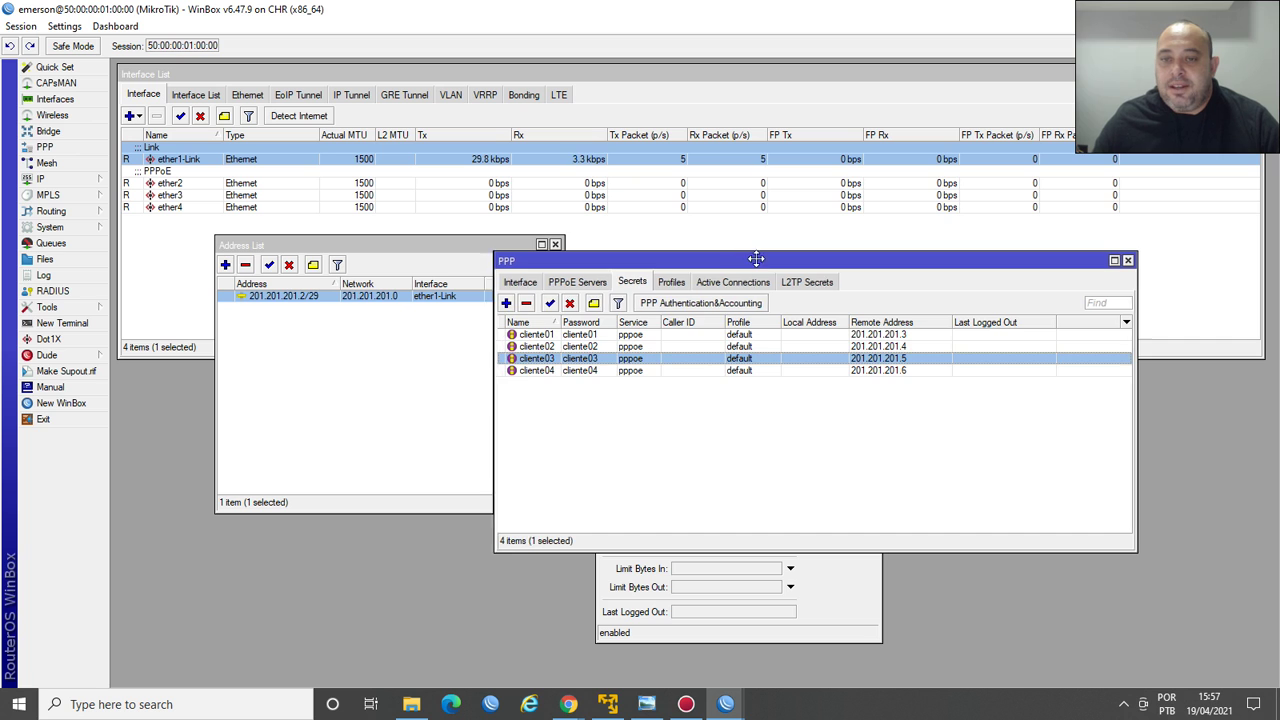
left_click_drag(760, 256, 841, 138)
left_click(860, 585)
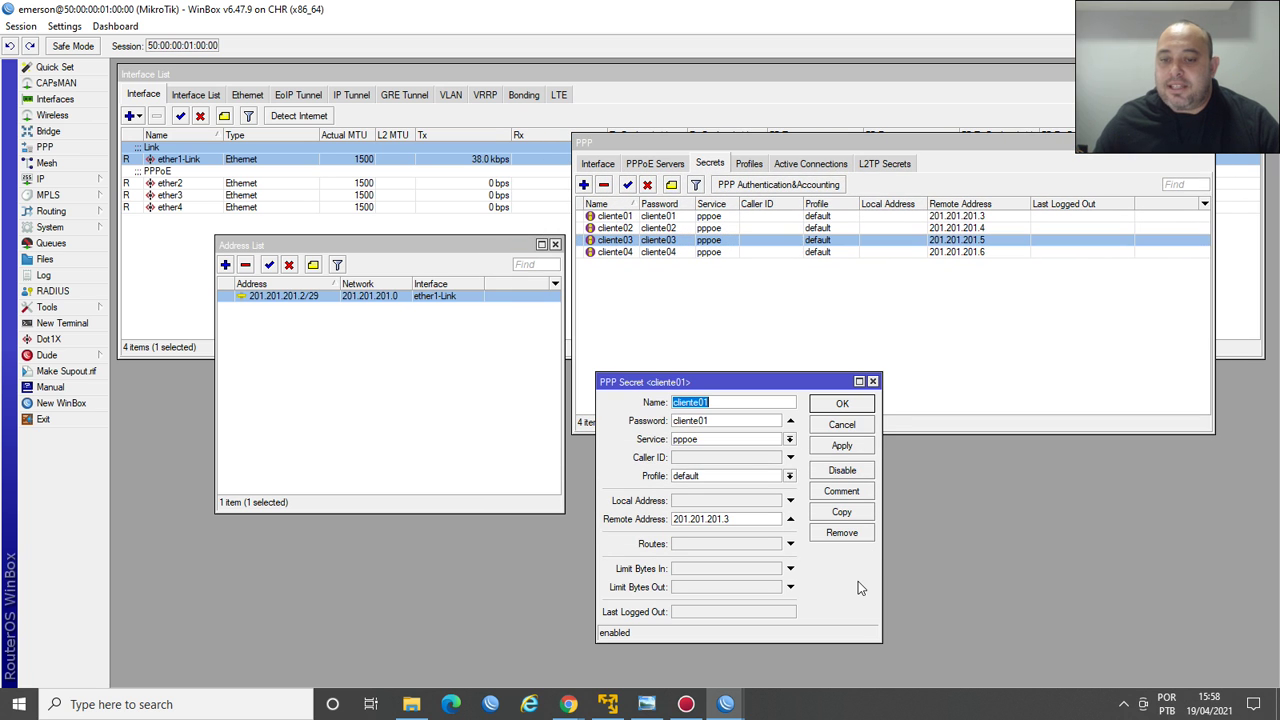
left_click(873, 382)
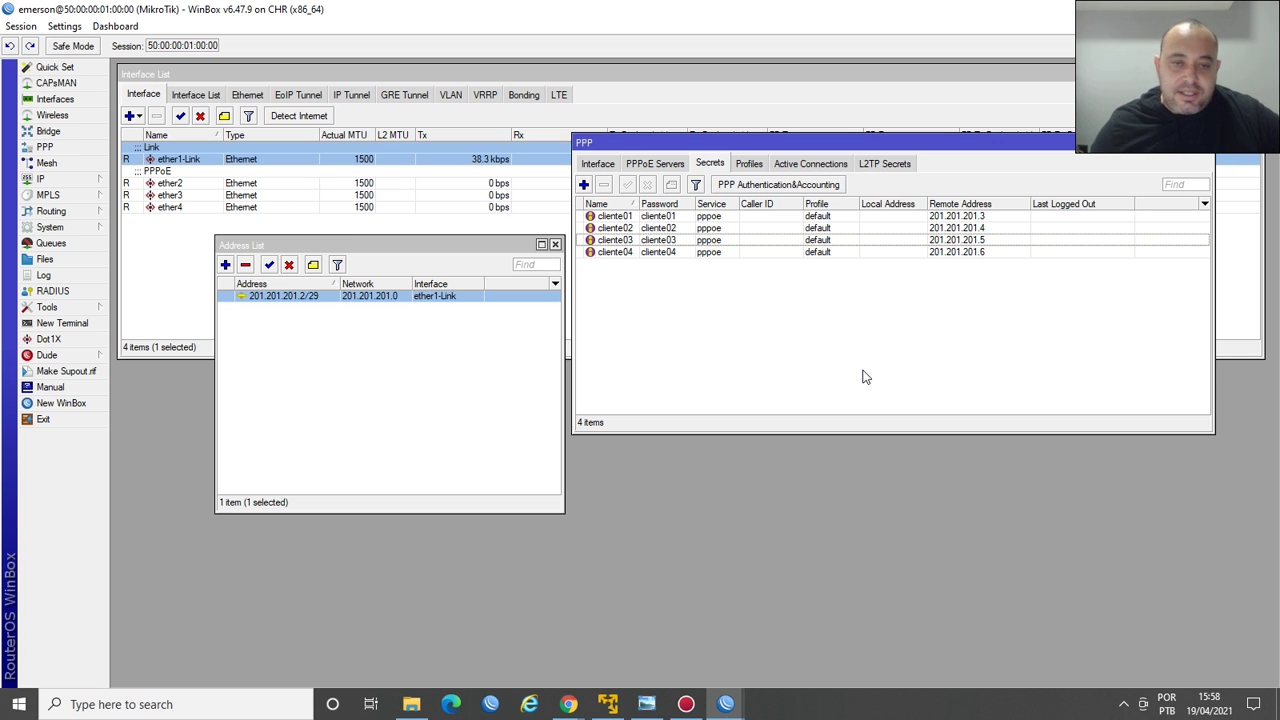
left_click_drag(410, 245, 322, 277)
left_click_drag(478, 547, 517, 607)
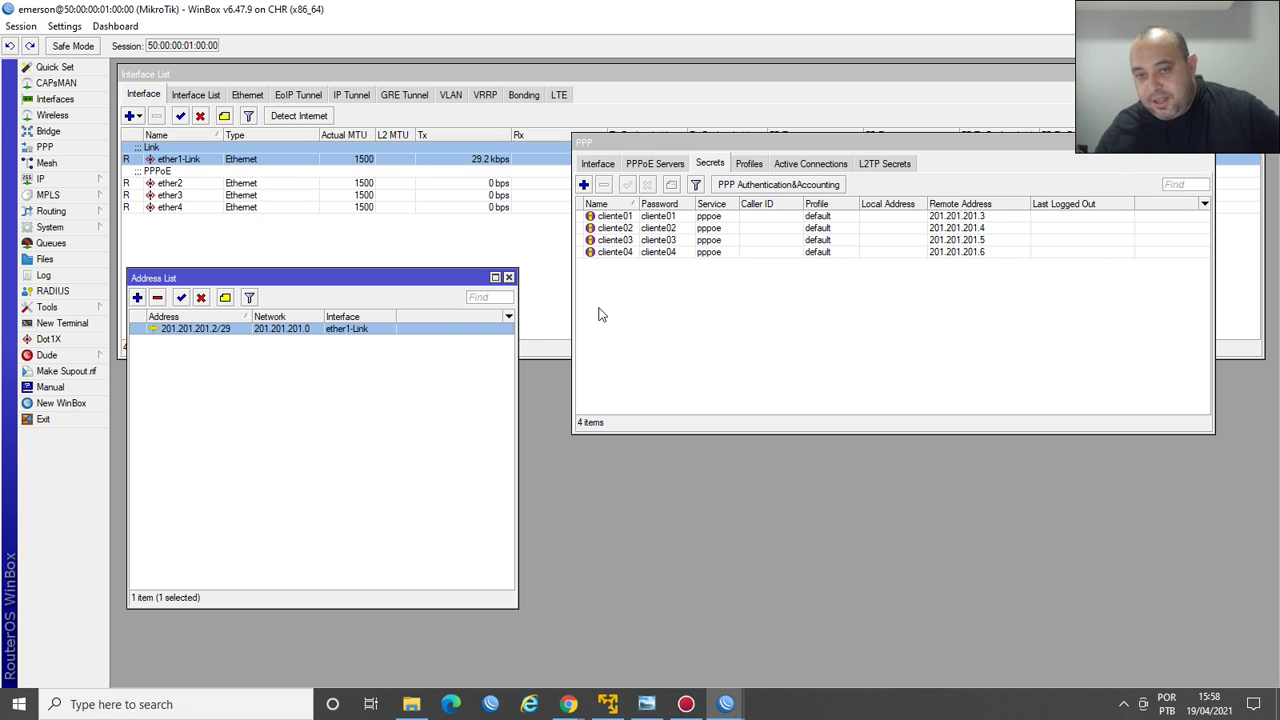
Select the cliente04 through cliente01 secrets in turn to check their addresses.
left_click(954, 252)
left_click(950, 240)
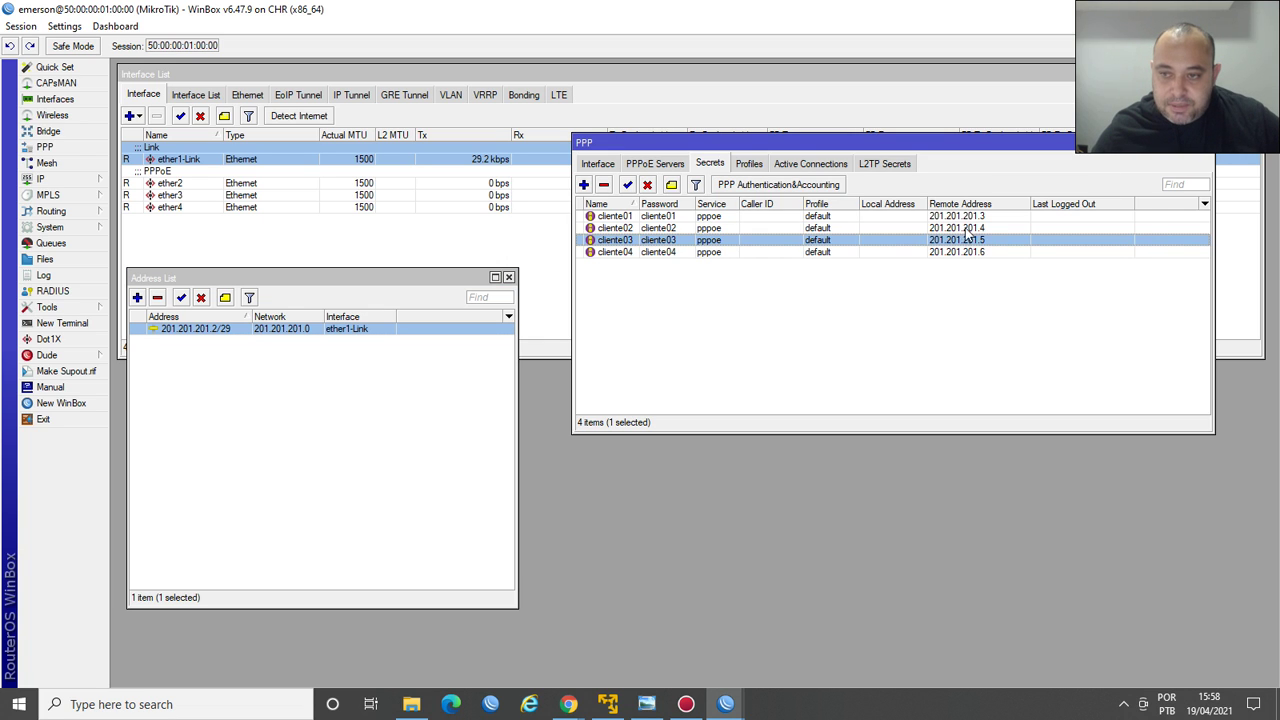
left_click(966, 228)
left_click(970, 216)
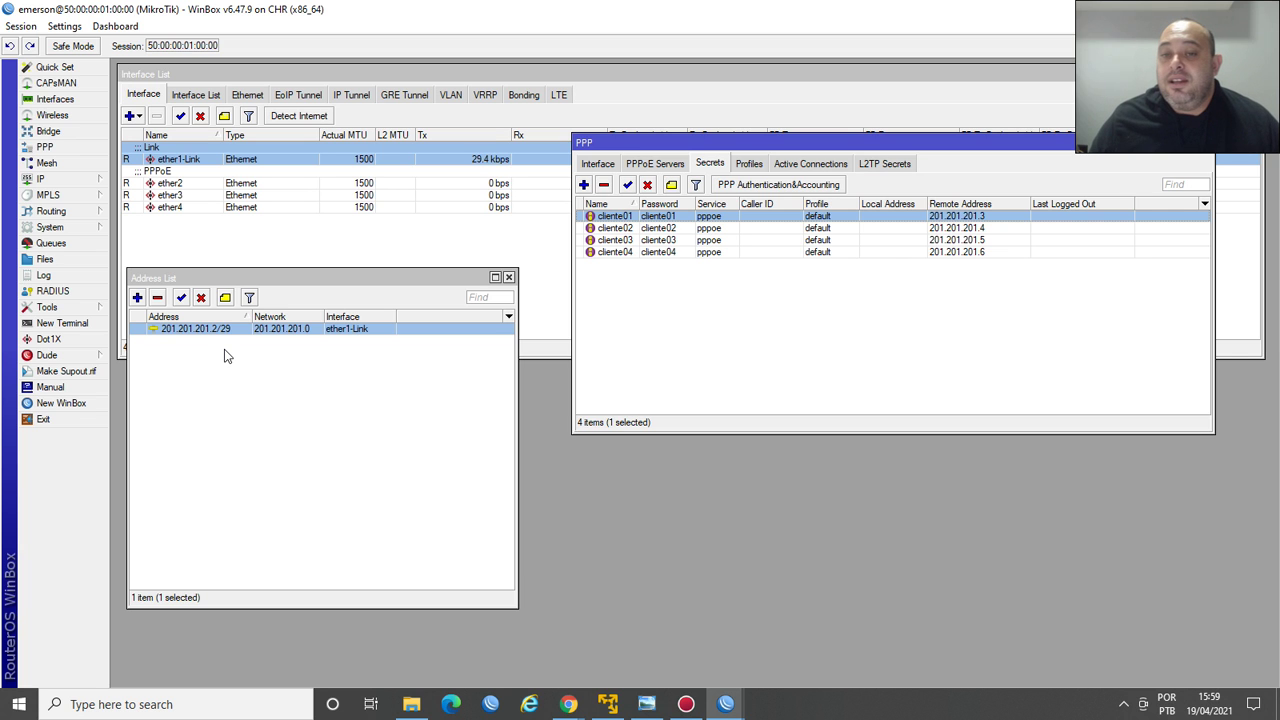
Drag the PPP window down to the lower middle and clear the secret selection.
left_click_drag(833, 154, 785, 290)
left_click(785, 461)
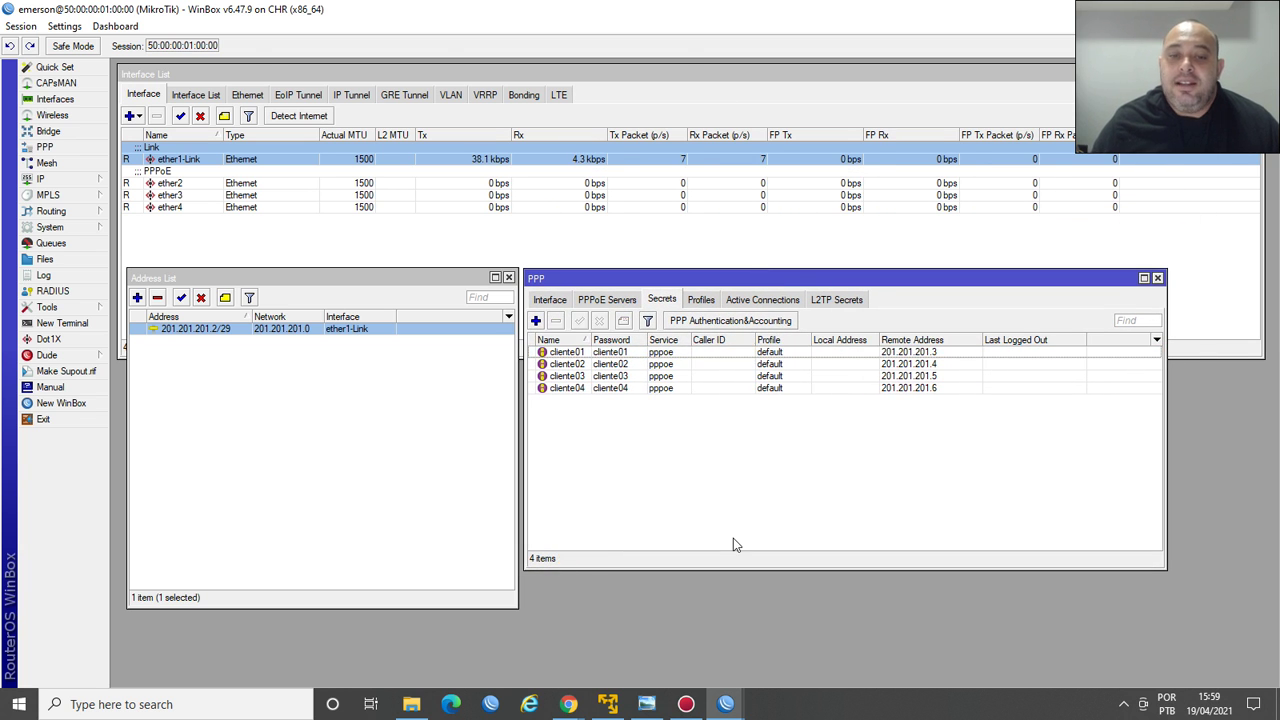